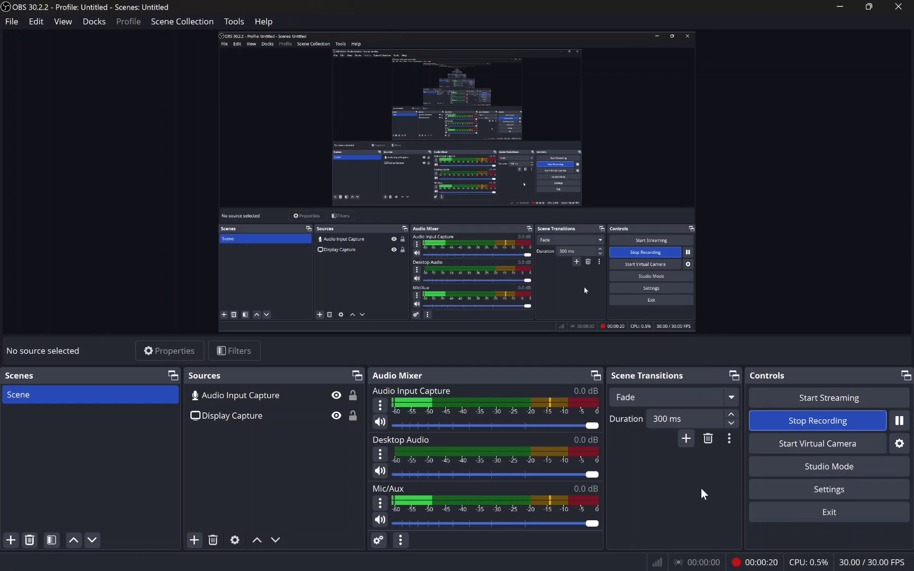
Step: Launch Google Chrome and load fazznet.co.id/vpn/status from the 'fazz' address suggestion
{"action": "mouse_move", "coordinate": [575, 560]}
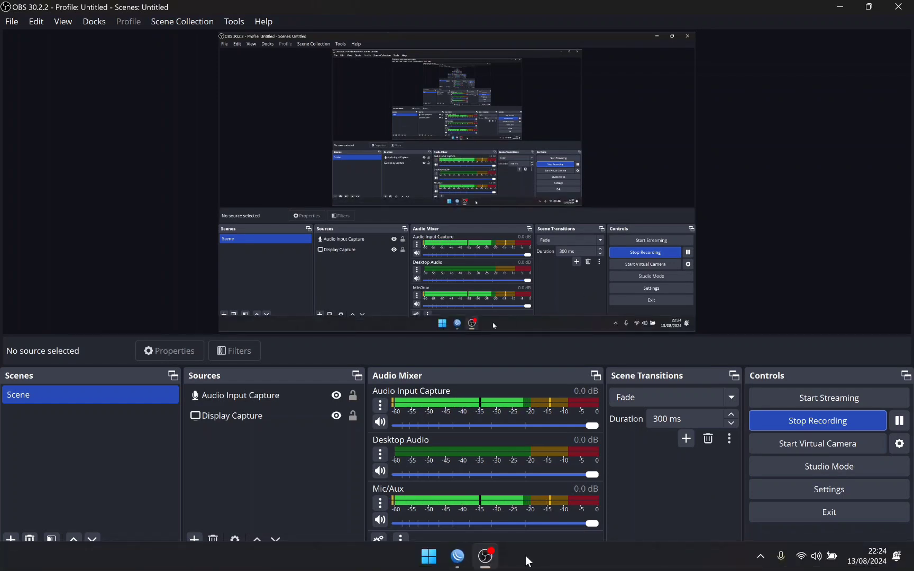
{"action": "left_click", "coordinate": [470, 561]}
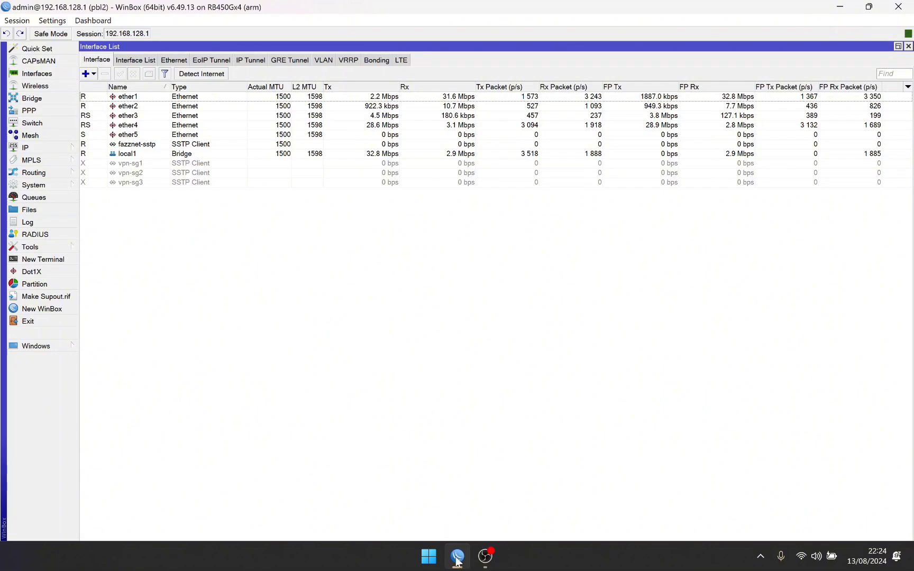
{"action": "left_click", "coordinate": [433, 544]}
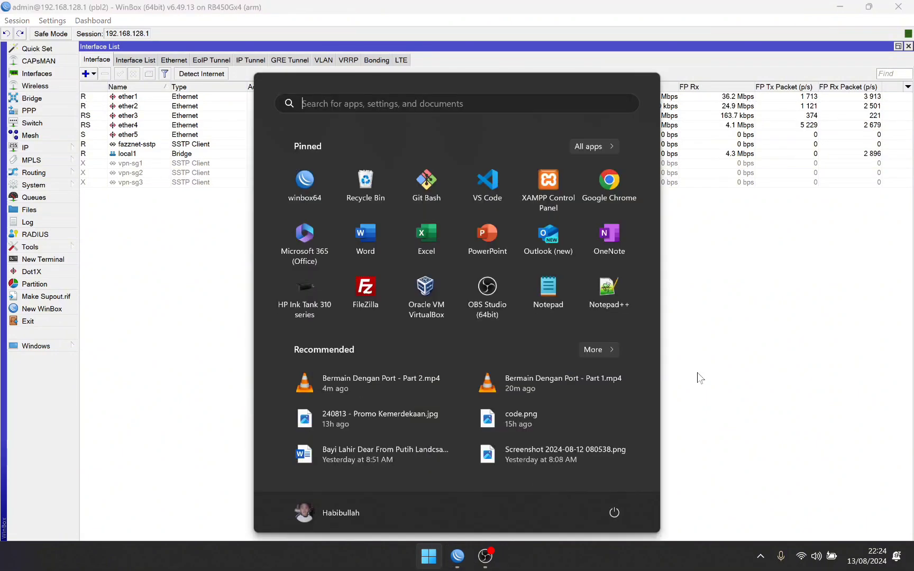
{"action": "left_click", "coordinate": [615, 193]}
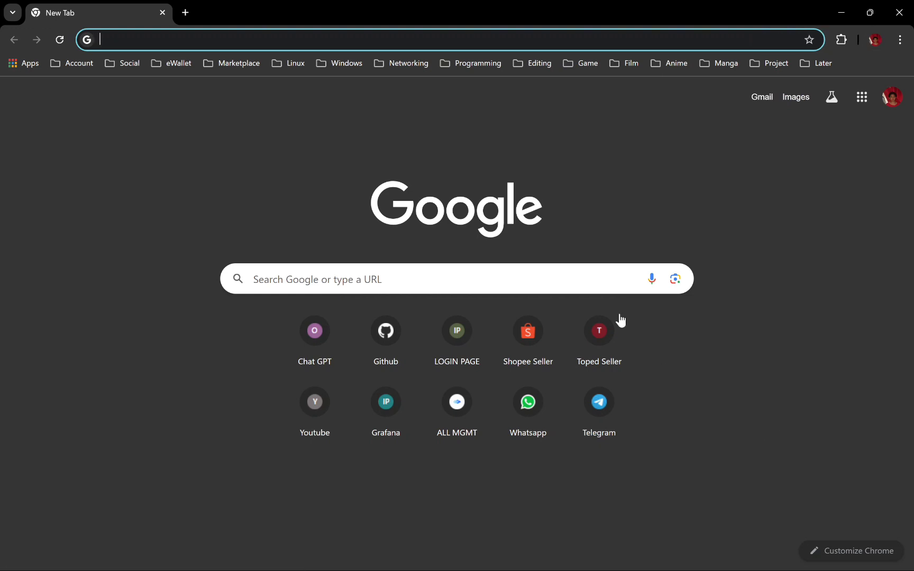
{"action": "type", "text": "fazznet.co.id/vpn/status"}
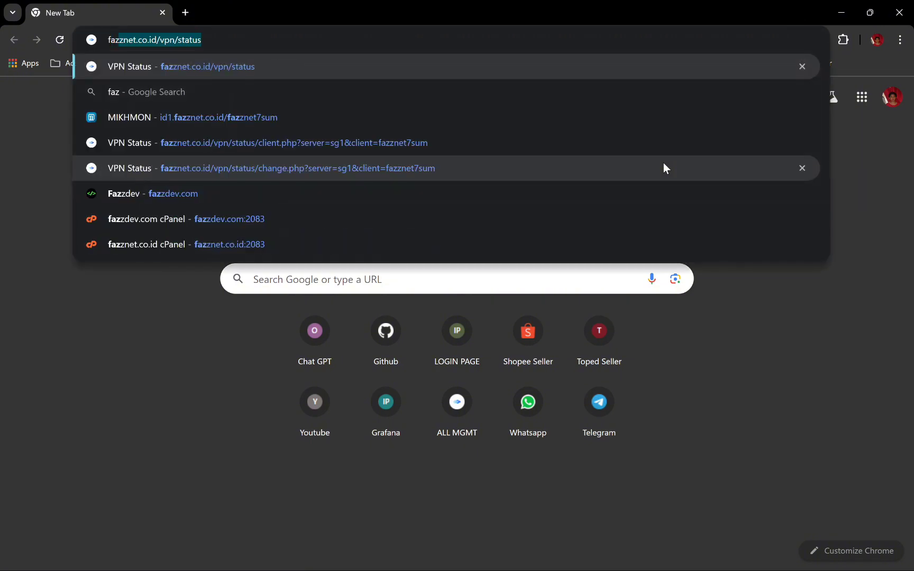
{"action": "key", "text": "Right"}
{"action": "key", "text": "Return"}
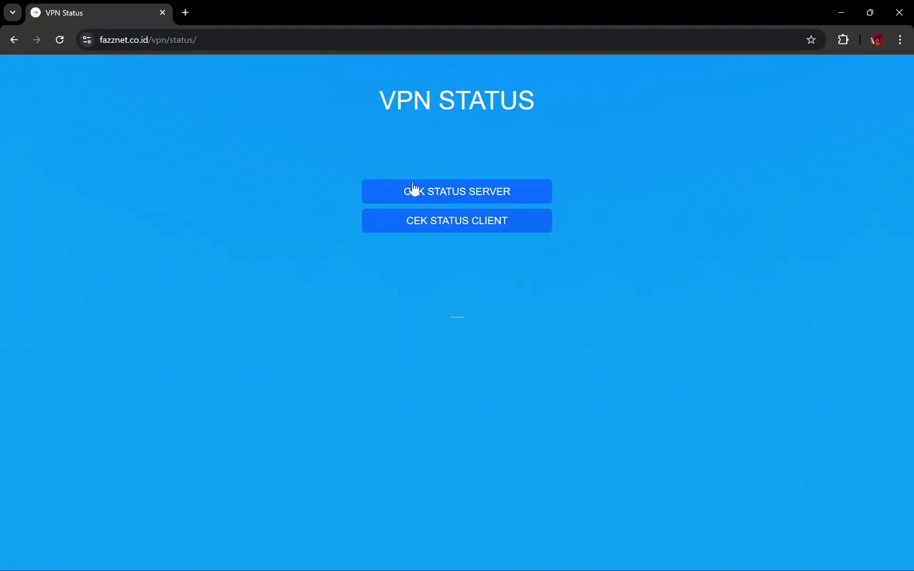
Step: Check the client's status on server sg1 by entering its client id in the status form
{"action": "left_click", "coordinate": [473, 233]}
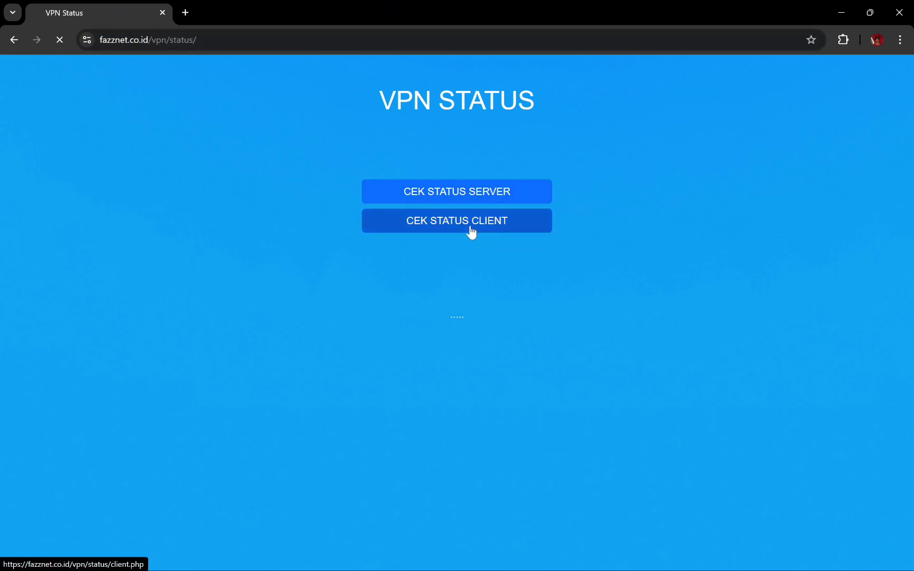
{"action": "left_click", "coordinate": [415, 124]}
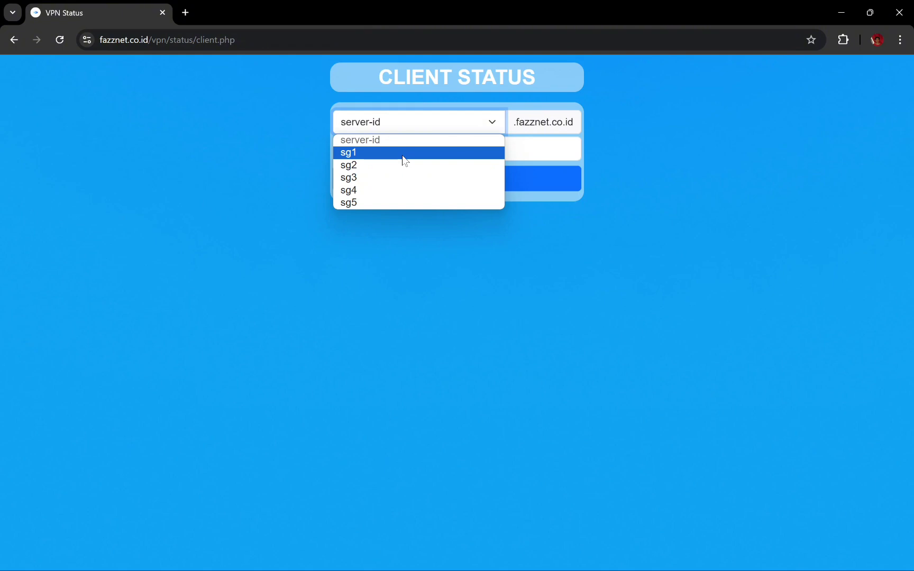
{"action": "left_click", "coordinate": [402, 155]}
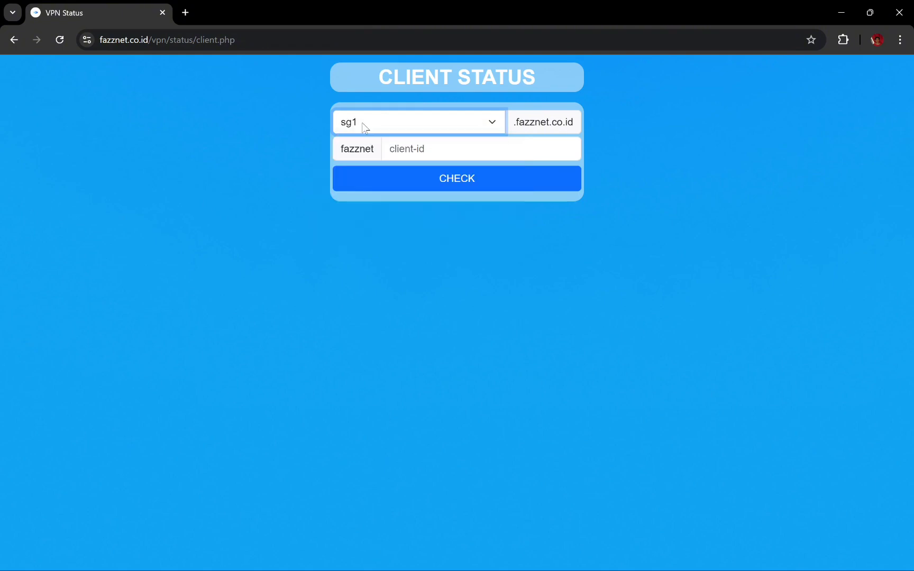
{"action": "left_click", "coordinate": [404, 151]}
{"action": "type", "text": "7sum"}
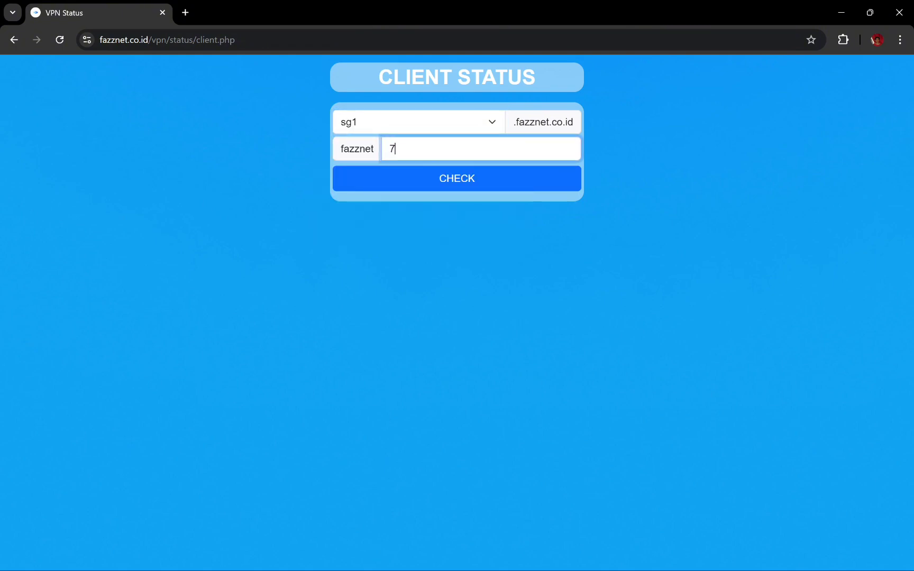
{"action": "left_click", "coordinate": [429, 180]}
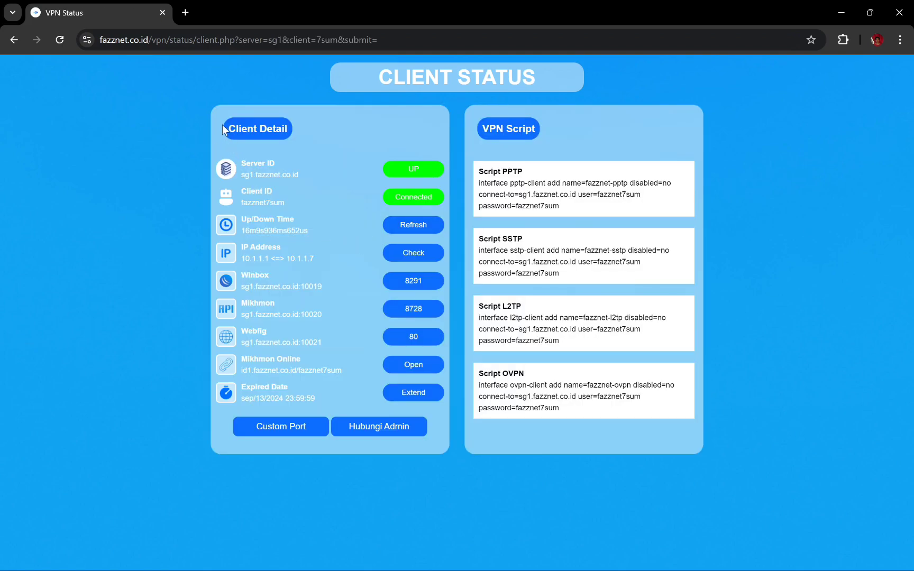
Step: Highlight the client details, then the Winbox, Mikhmon and Webfig remote addresses
{"action": "left_click_drag", "start_coordinate": [226, 126], "coordinate": [835, 297]}
{"action": "left_click", "coordinate": [790, 448]}
{"action": "left_click_drag", "start_coordinate": [239, 271], "coordinate": [330, 286]}
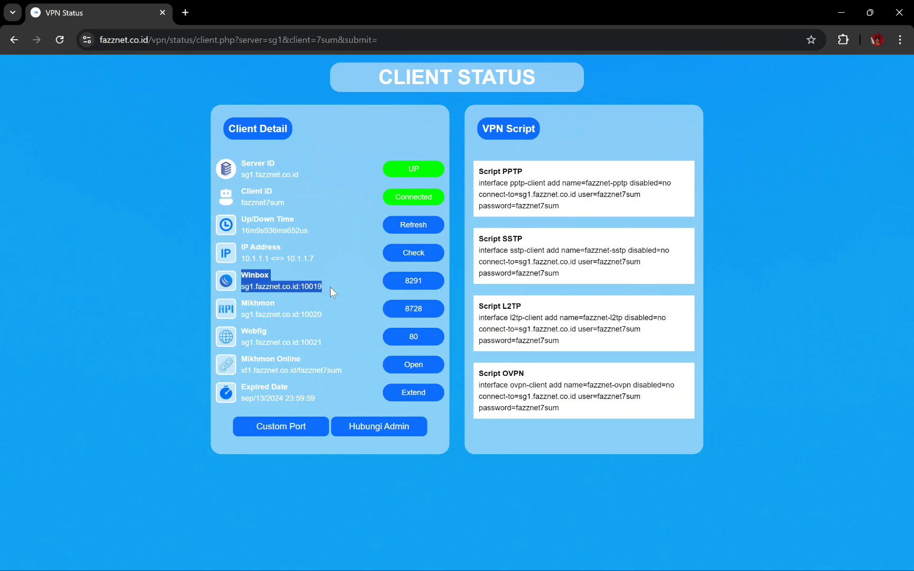
{"action": "left_click", "coordinate": [262, 323]}
{"action": "left_click_drag", "start_coordinate": [239, 300], "coordinate": [335, 312]}
{"action": "left_click", "coordinate": [325, 346]}
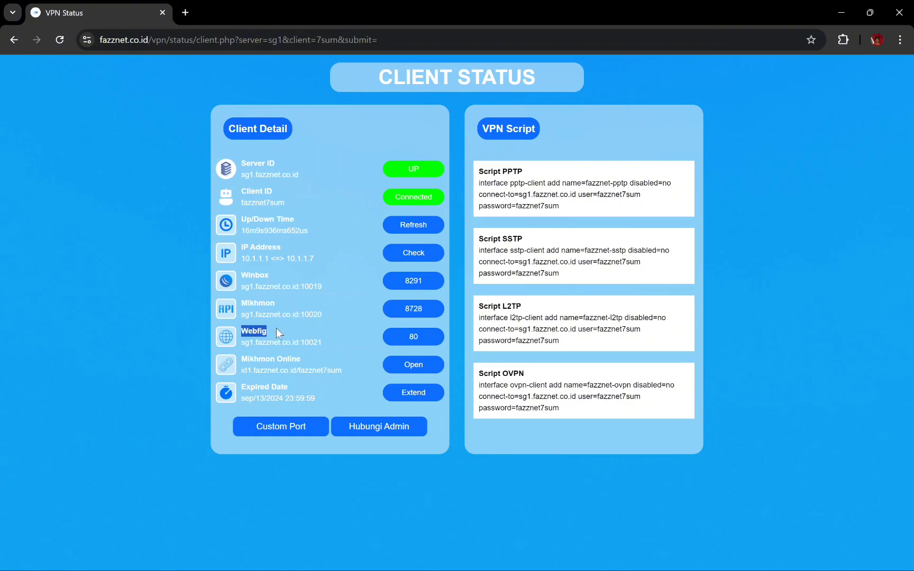
{"action": "left_click_drag", "start_coordinate": [276, 328], "coordinate": [327, 340]}
{"action": "left_click", "coordinate": [335, 360]}
{"action": "left_click", "coordinate": [448, 566]}
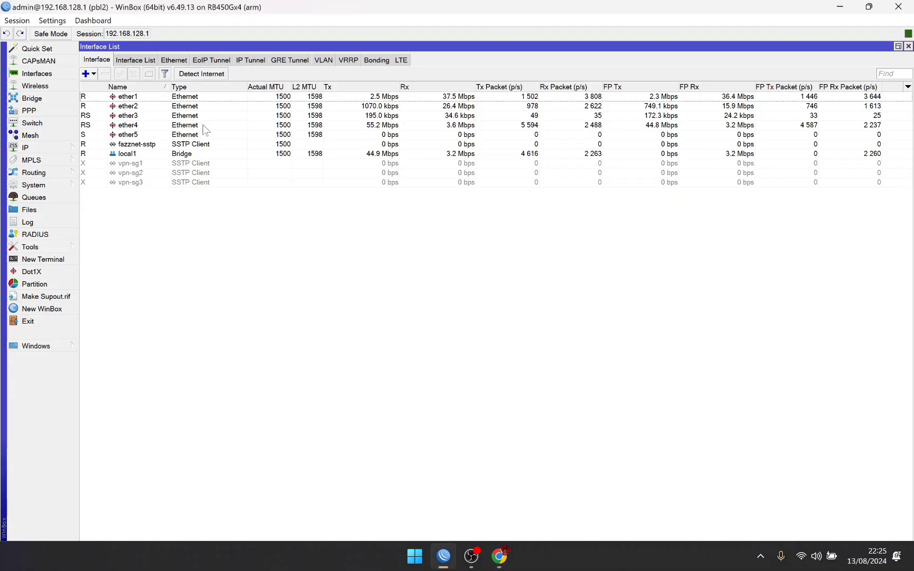
{"action": "left_click", "coordinate": [47, 147]}
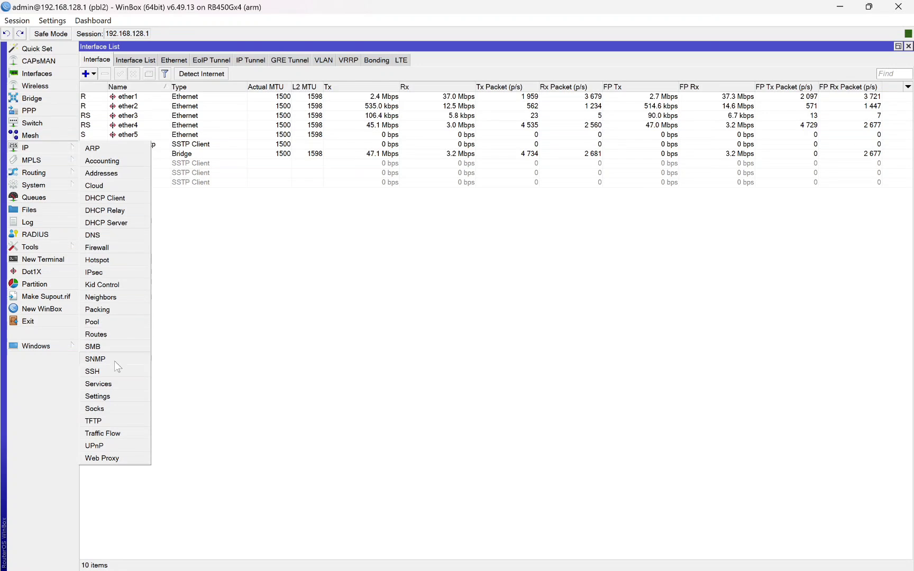
{"action": "left_click", "coordinate": [102, 383]}
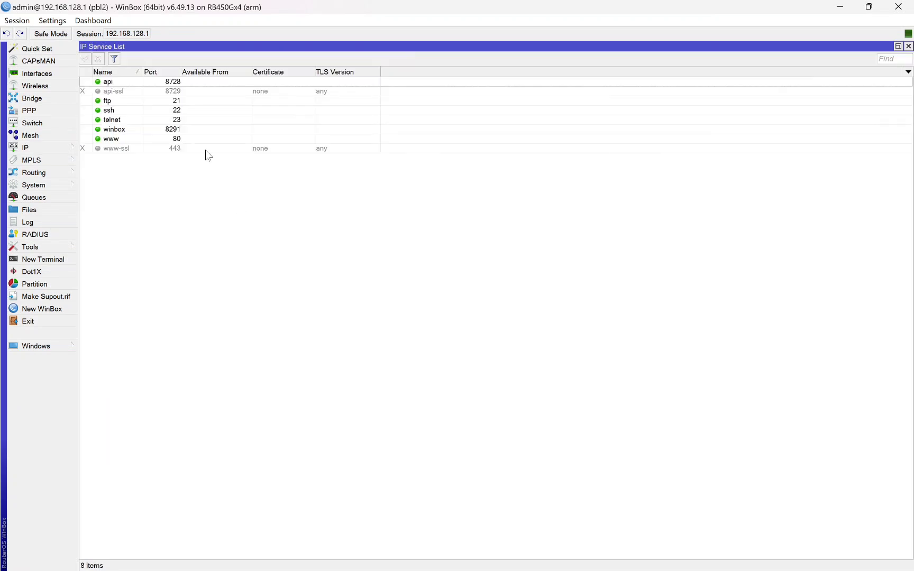
{"action": "left_click", "coordinate": [128, 129]}
{"action": "left_click", "coordinate": [119, 84]}
{"action": "left_click", "coordinate": [120, 140]}
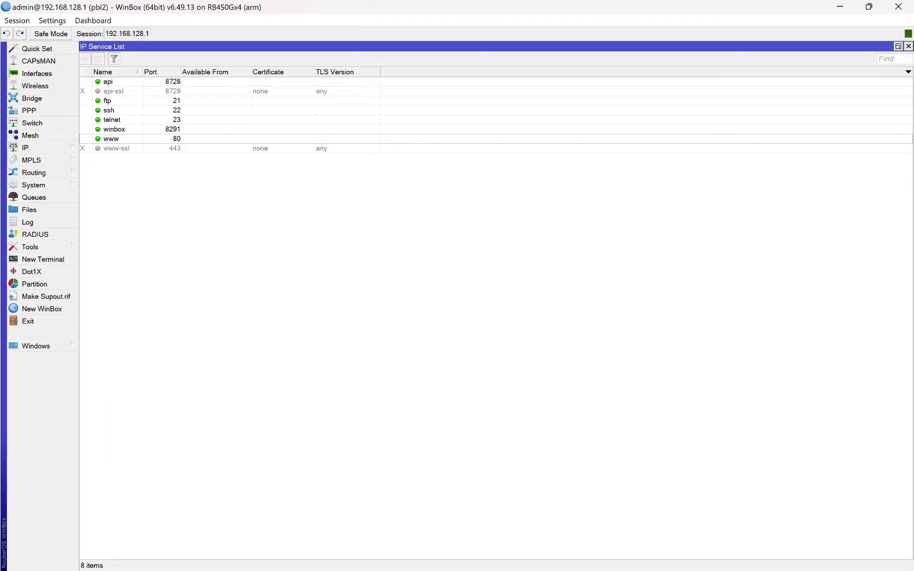
{"action": "left_click", "coordinate": [500, 557]}
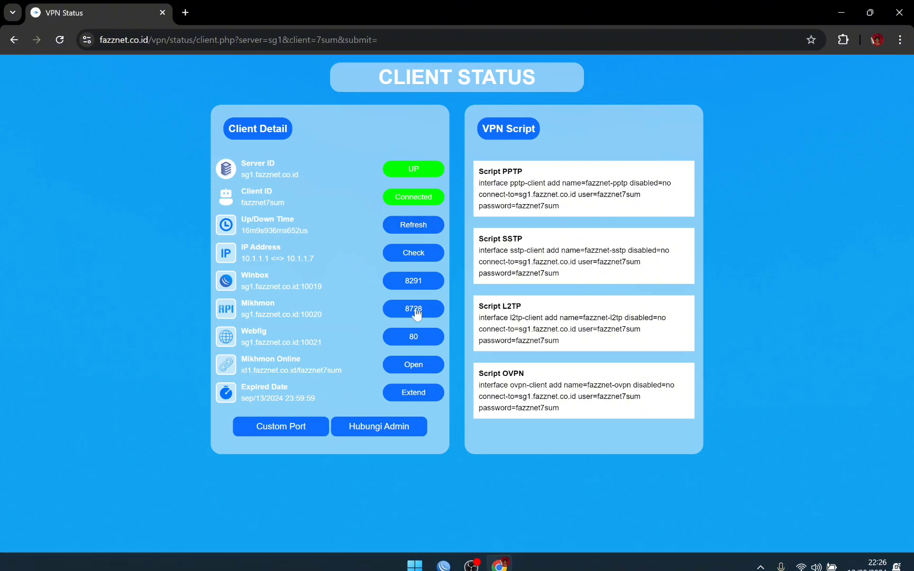
Step: Highlight the Winbox, Mikhmon and Webfig port labels on the client status page
{"action": "left_click_drag", "start_coordinate": [241, 276], "coordinate": [276, 278]}
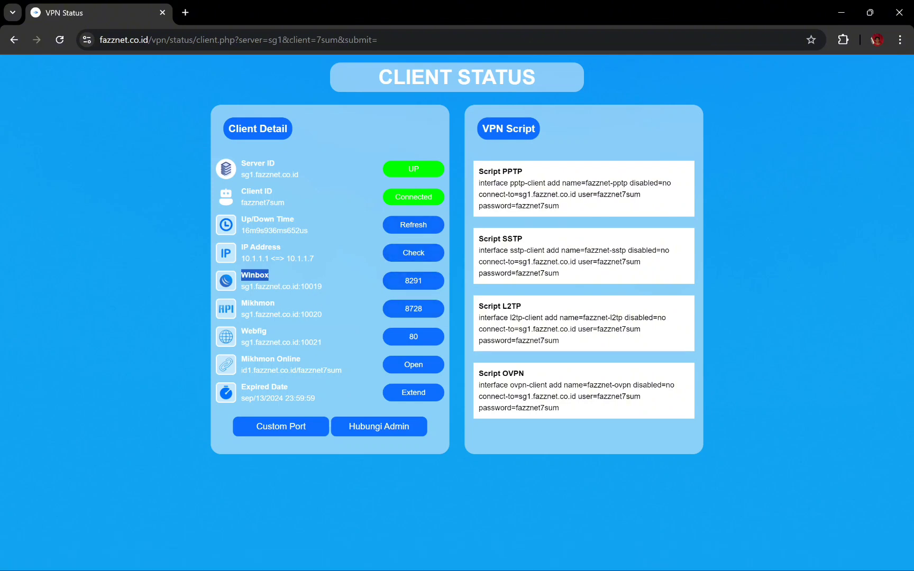
{"action": "double_click", "coordinate": [258, 303]}
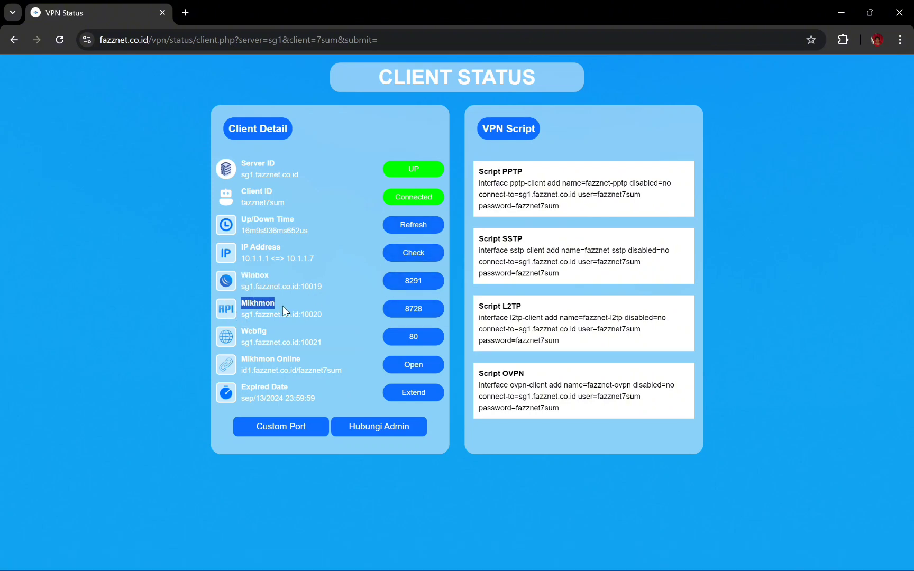
{"action": "left_click", "coordinate": [264, 336]}
{"action": "left_click_drag", "start_coordinate": [239, 330], "coordinate": [290, 331]}
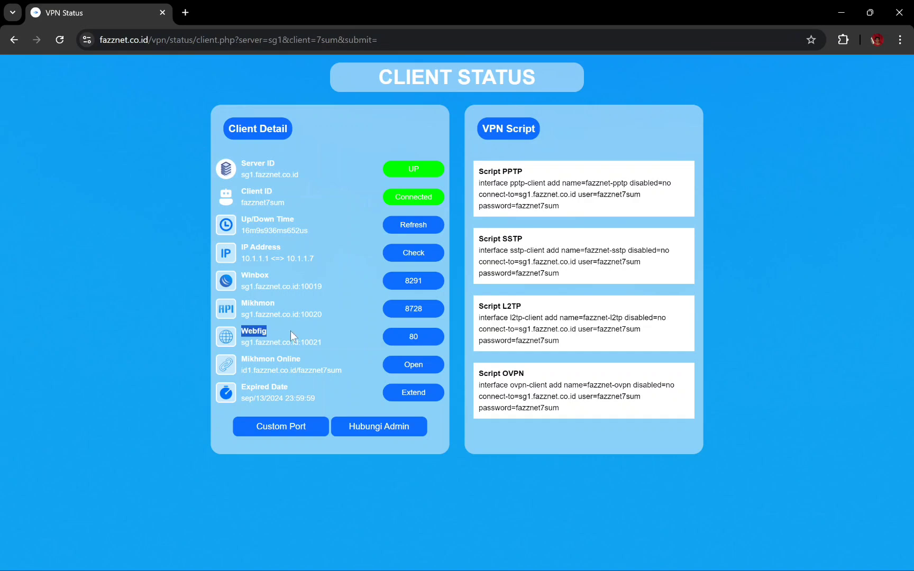
{"action": "left_click", "coordinate": [365, 331]}
Step: Set custom ports Winbox 10000, Mikhmon 20000 and Webfig 30000, then submit with UBAH
{"action": "left_click", "coordinate": [276, 429]}
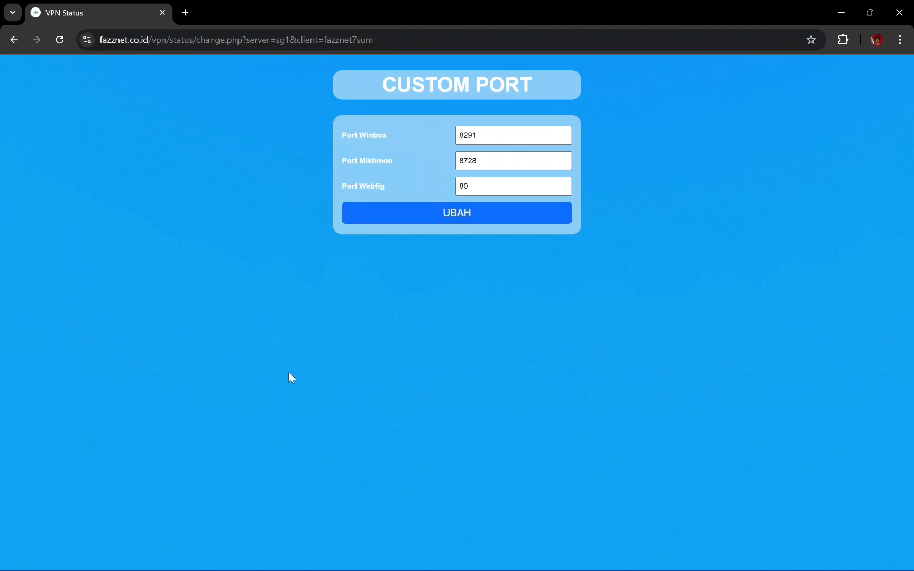
{"action": "left_click", "coordinate": [360, 135]}
{"action": "left_click_drag", "start_coordinate": [479, 136], "coordinate": [449, 136]}
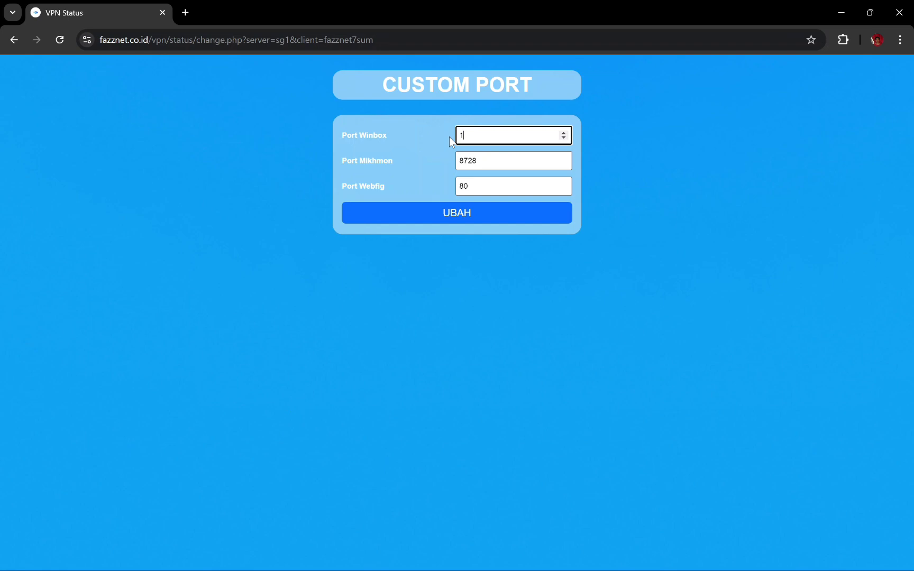
{"action": "type", "text": "10000"}
{"action": "left_click_drag", "start_coordinate": [479, 160], "coordinate": [472, 160]}
{"action": "type", "text": "20000"}
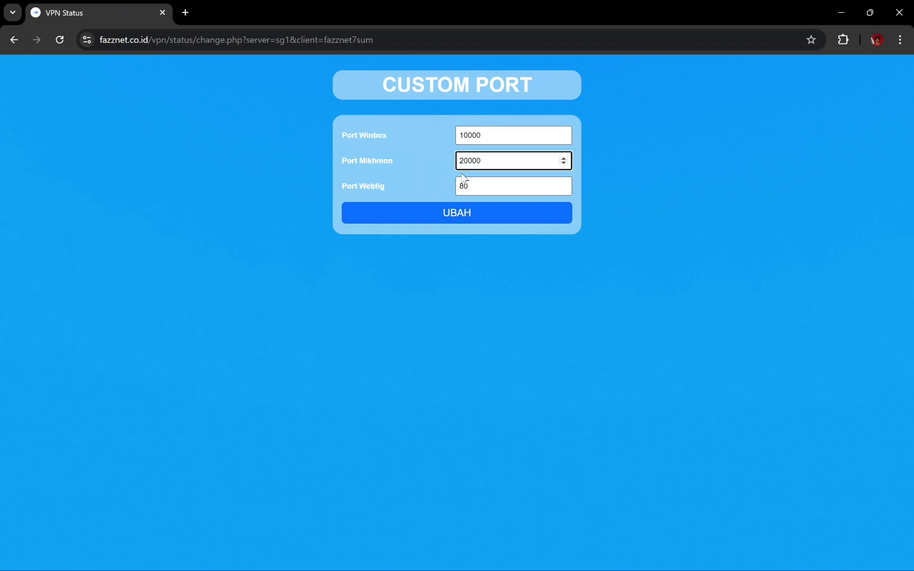
{"action": "key", "text": "Tab"}
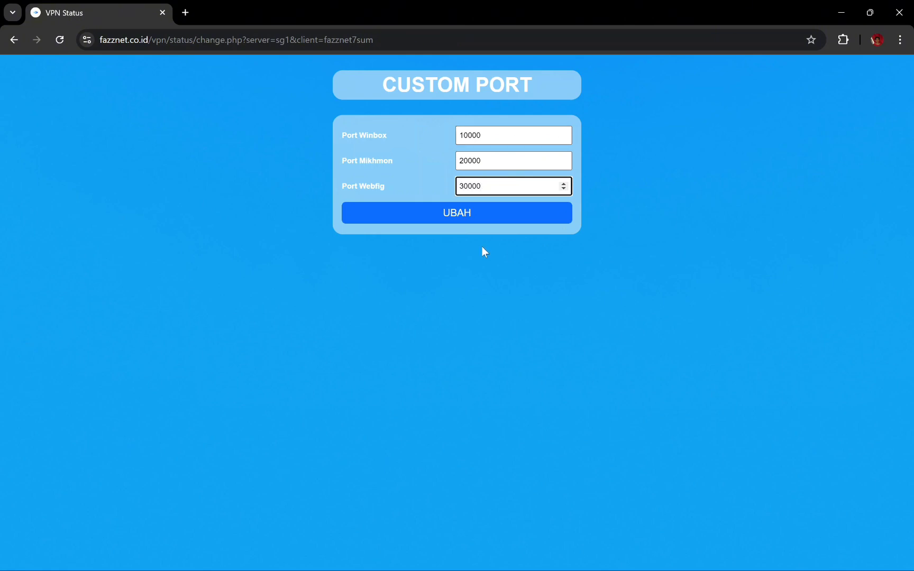
{"action": "left_click", "coordinate": [477, 222]}
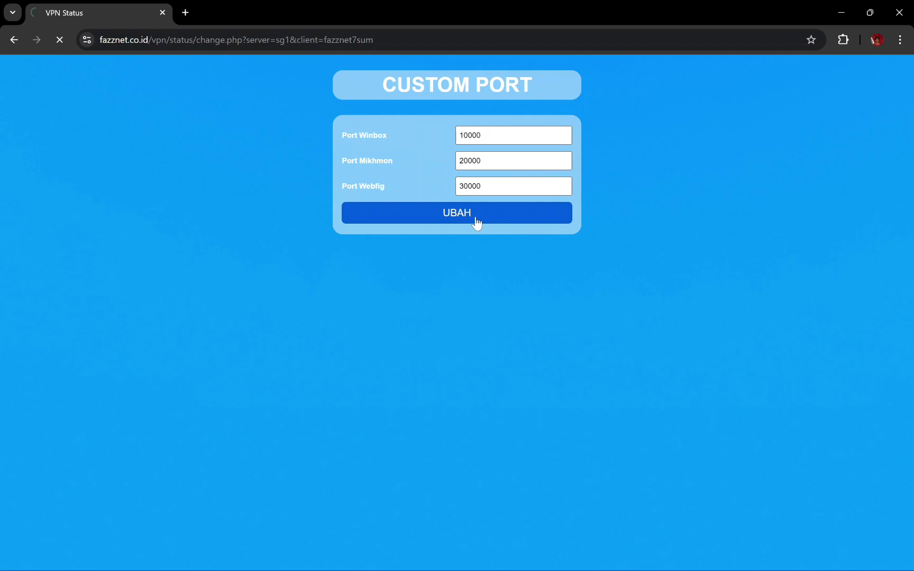
{"action": "left_click", "coordinate": [458, 240]}
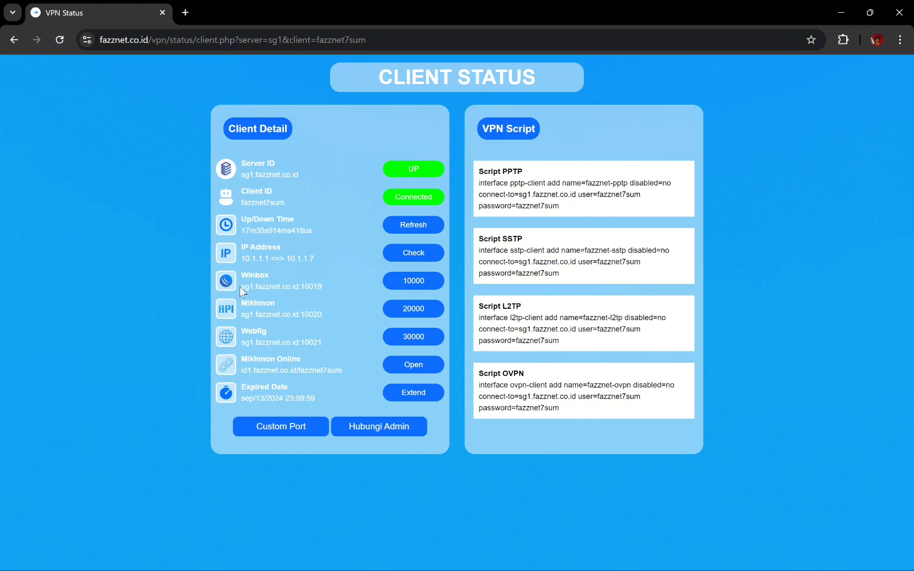
{"action": "left_click_drag", "start_coordinate": [241, 286], "coordinate": [301, 286]}
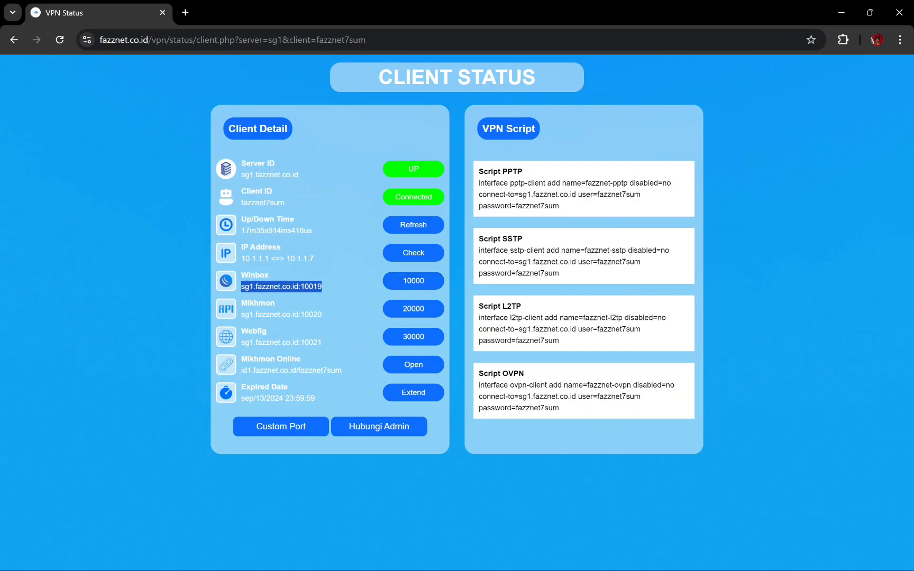
{"action": "left_click_drag", "start_coordinate": [240, 316], "coordinate": [335, 328]}
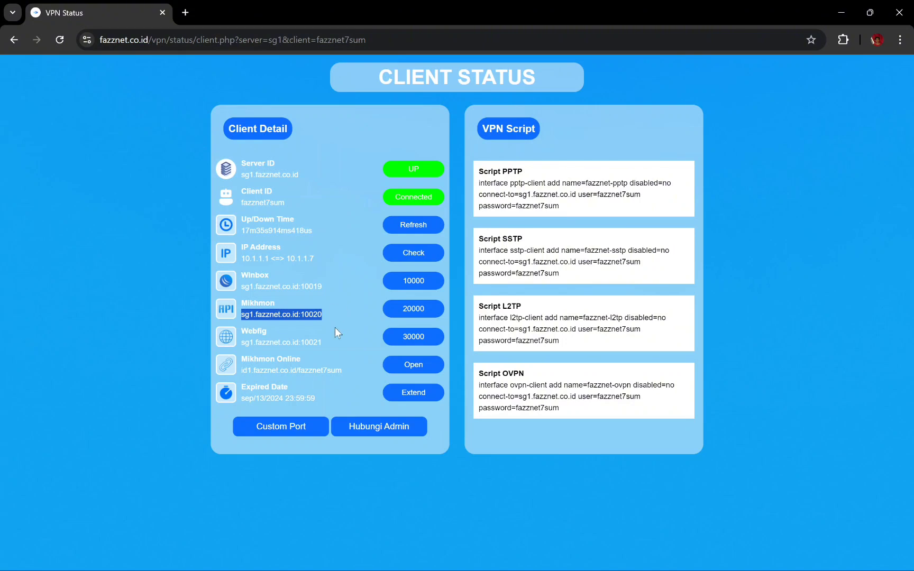
{"action": "left_click", "coordinate": [326, 316]}
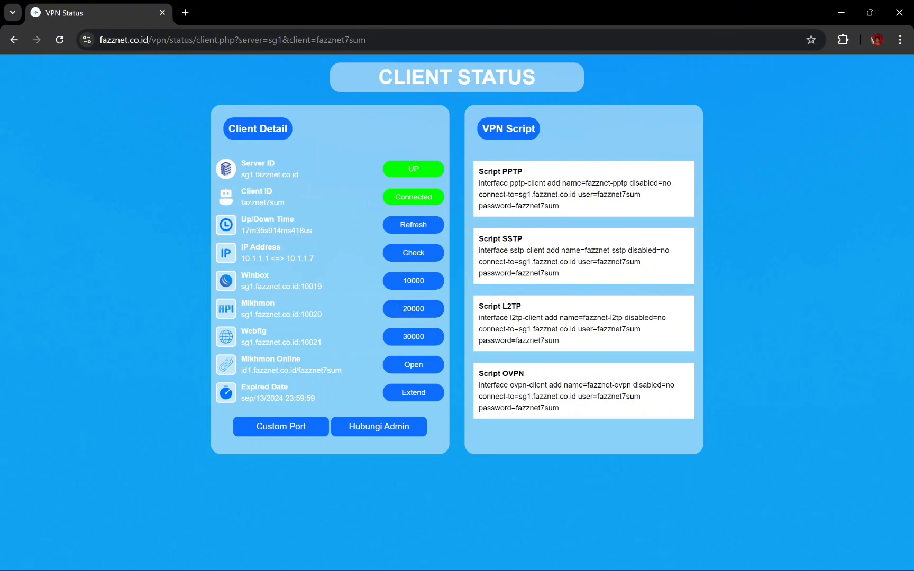
{"action": "left_click_drag", "start_coordinate": [240, 343], "coordinate": [319, 343]}
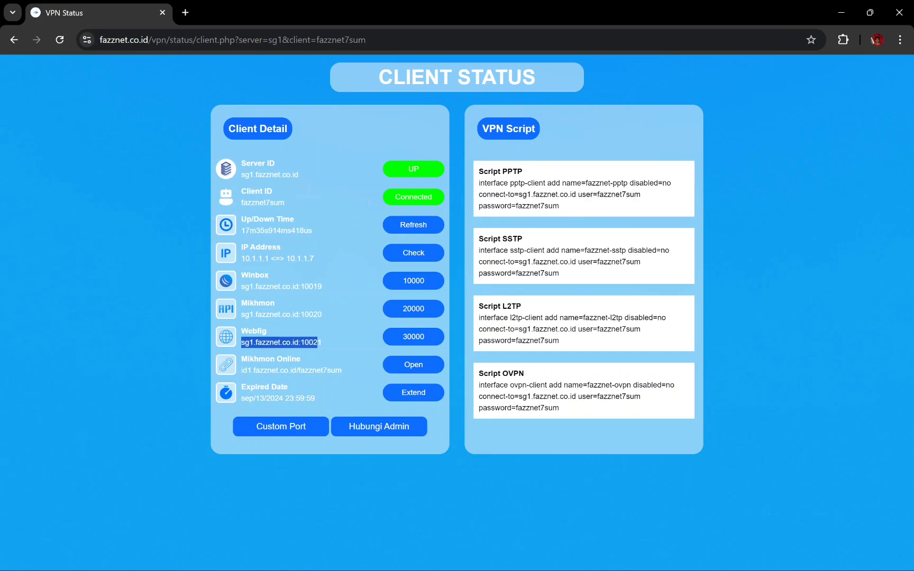
{"action": "left_click", "coordinate": [319, 334]}
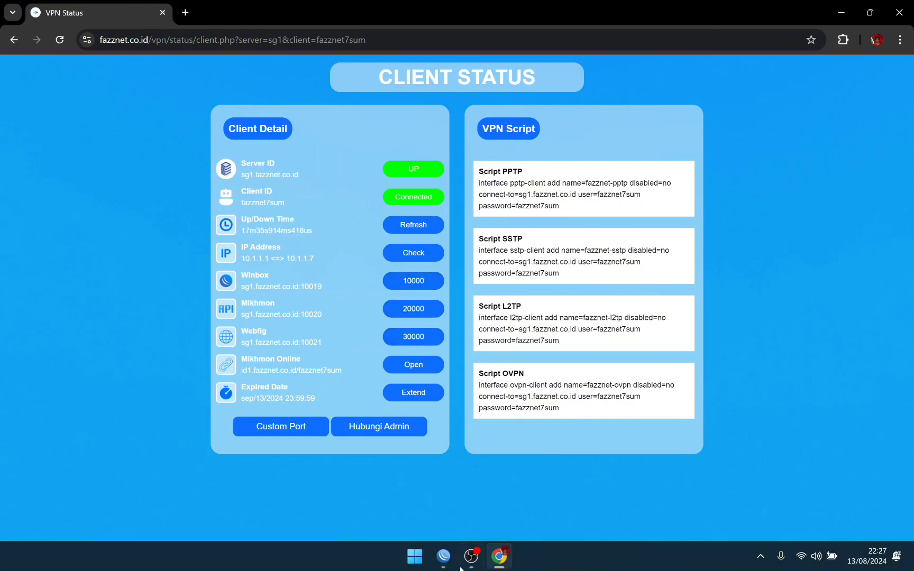
Step: Close WinBox's IP Service List window and expand the IP menu
{"action": "left_click", "coordinate": [440, 555]}
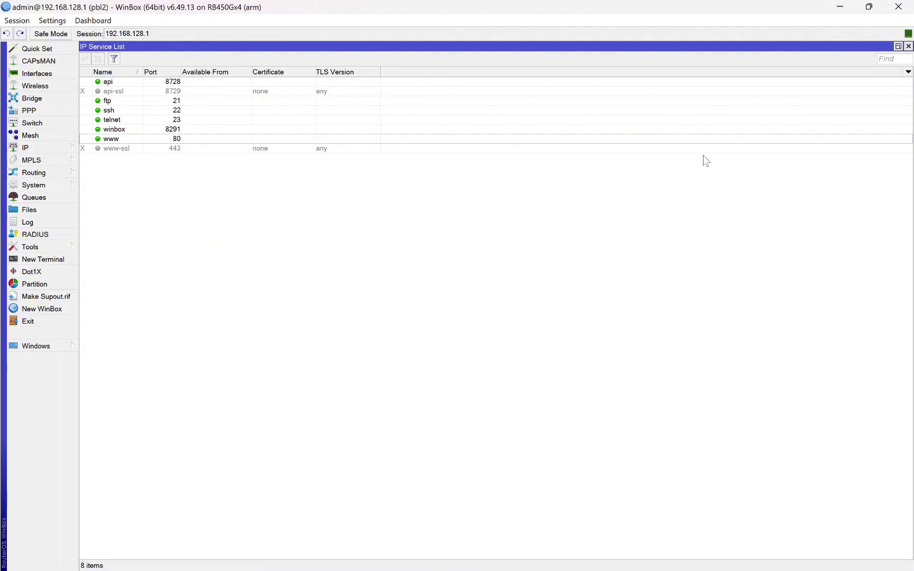
{"action": "left_click", "coordinate": [908, 46]}
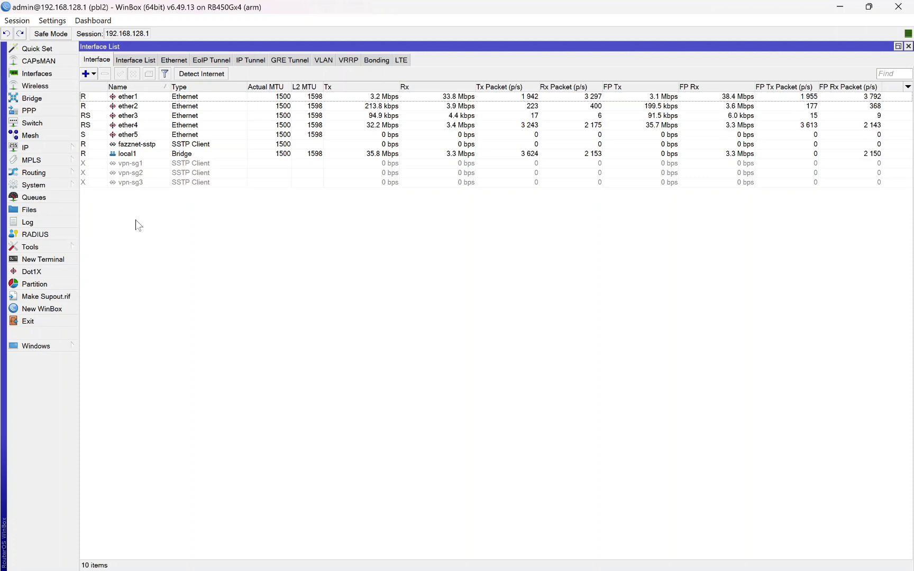
{"action": "left_click", "coordinate": [497, 555]}
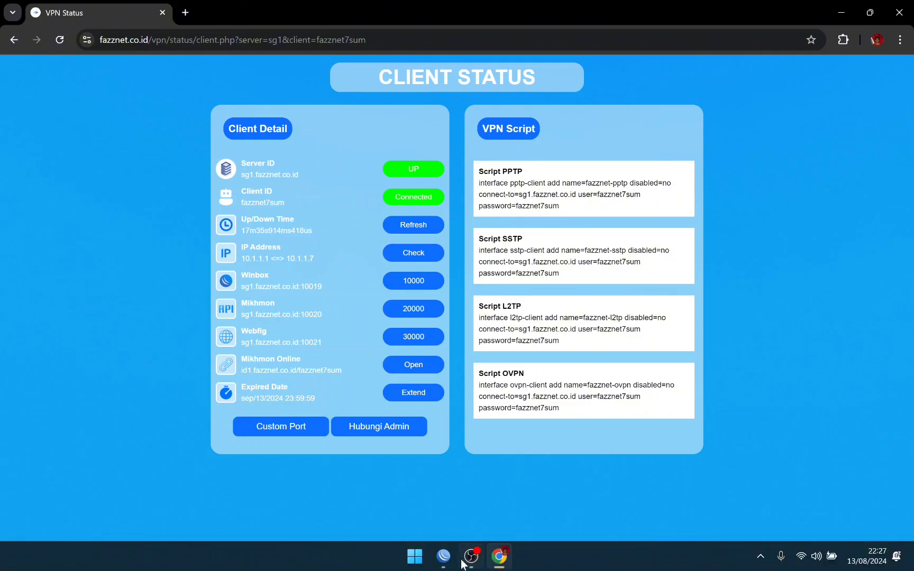
{"action": "left_click", "coordinate": [445, 556]}
{"action": "left_click", "coordinate": [50, 145]}
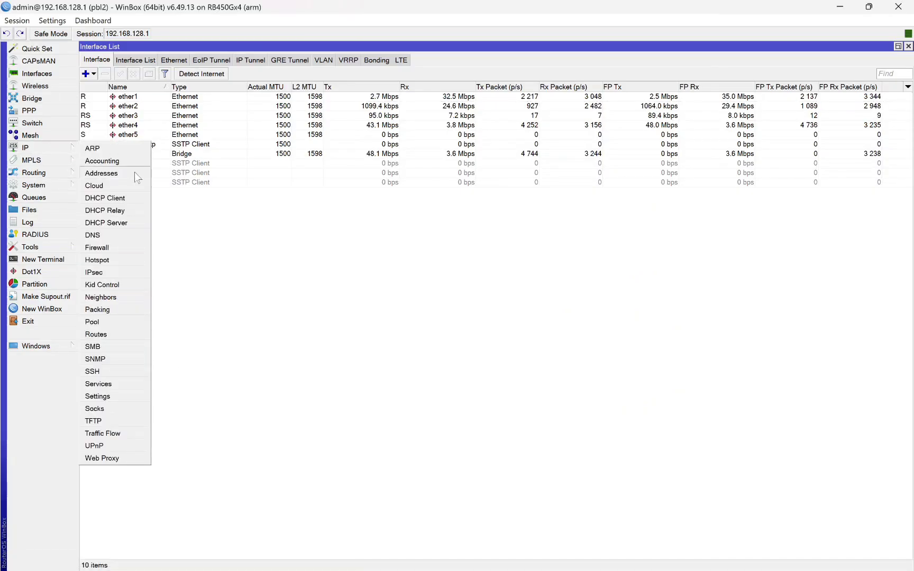
Step: Add a new rule in IP > Firewall NAT with its chain set to dstnat
{"action": "left_click", "coordinate": [123, 248]}
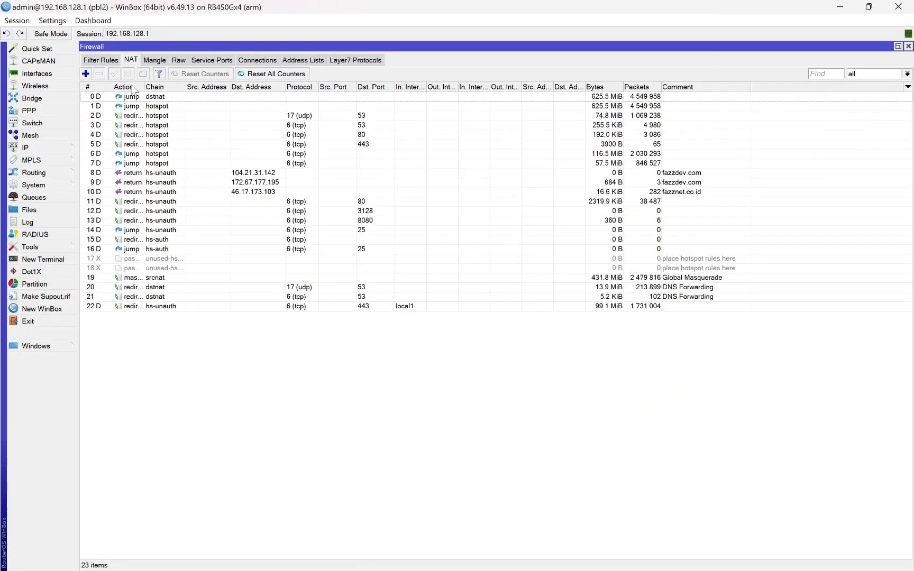
{"action": "left_click", "coordinate": [101, 60]}
{"action": "left_click", "coordinate": [131, 60]}
{"action": "left_click_drag", "start_coordinate": [143, 86], "coordinate": [166, 86]}
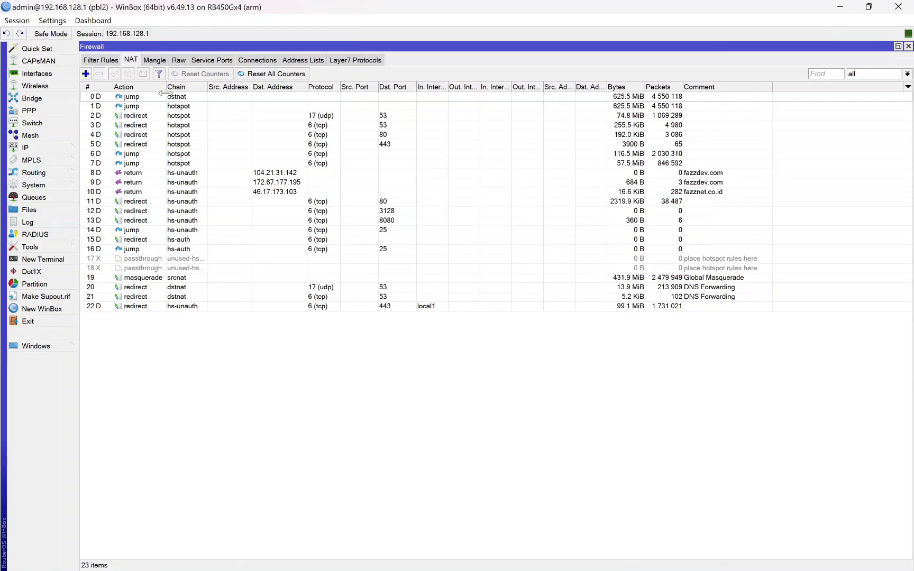
{"action": "left_click", "coordinate": [86, 73]}
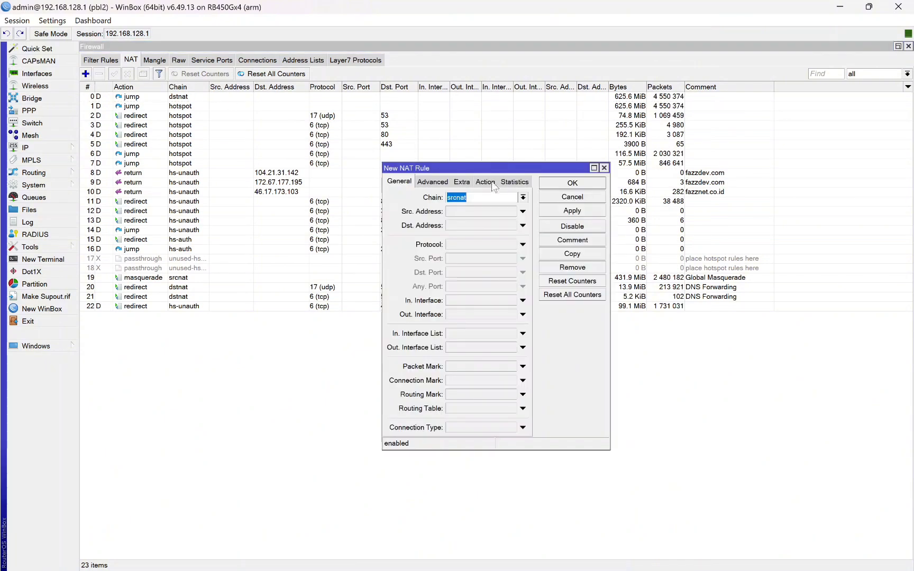
{"action": "left_click_drag", "start_coordinate": [501, 171], "coordinate": [461, 231]}
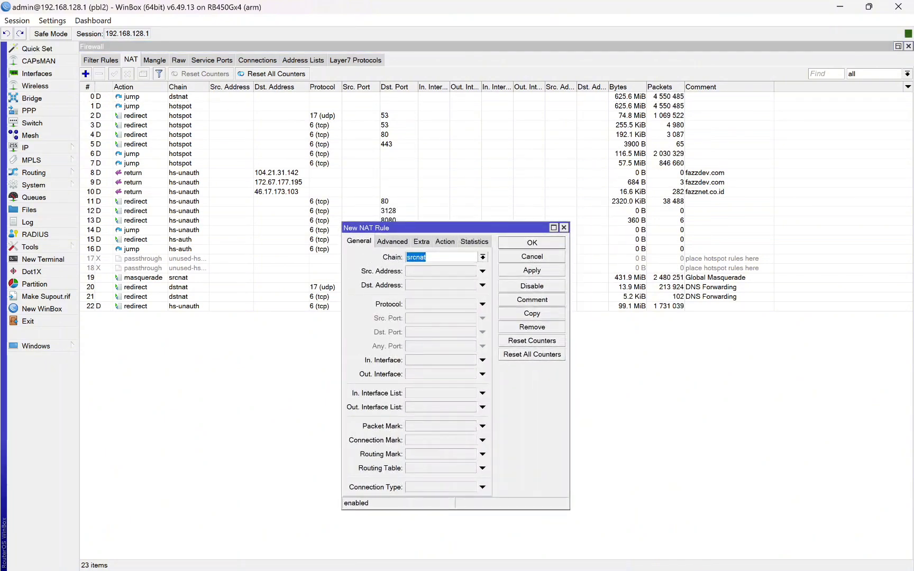
{"action": "left_click", "coordinate": [482, 257]}
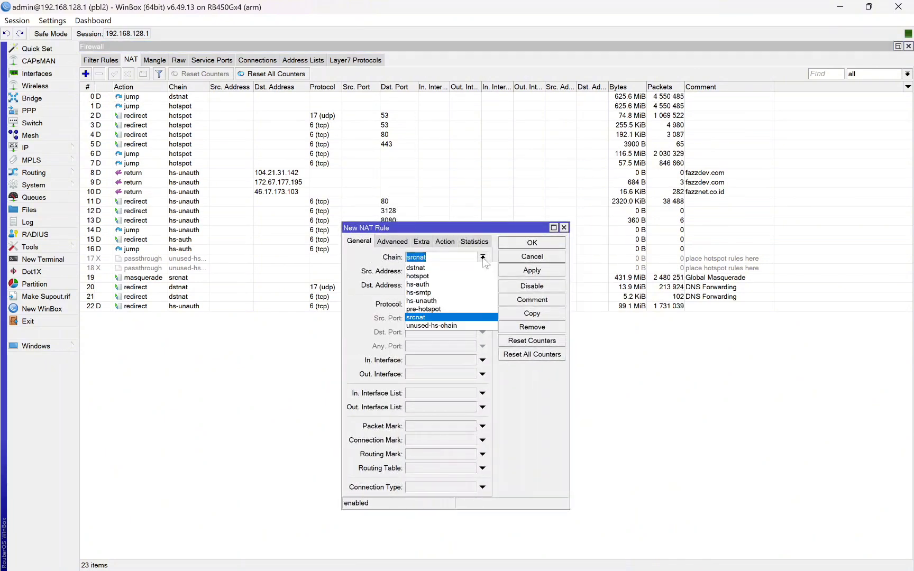
{"action": "left_click", "coordinate": [421, 269]}
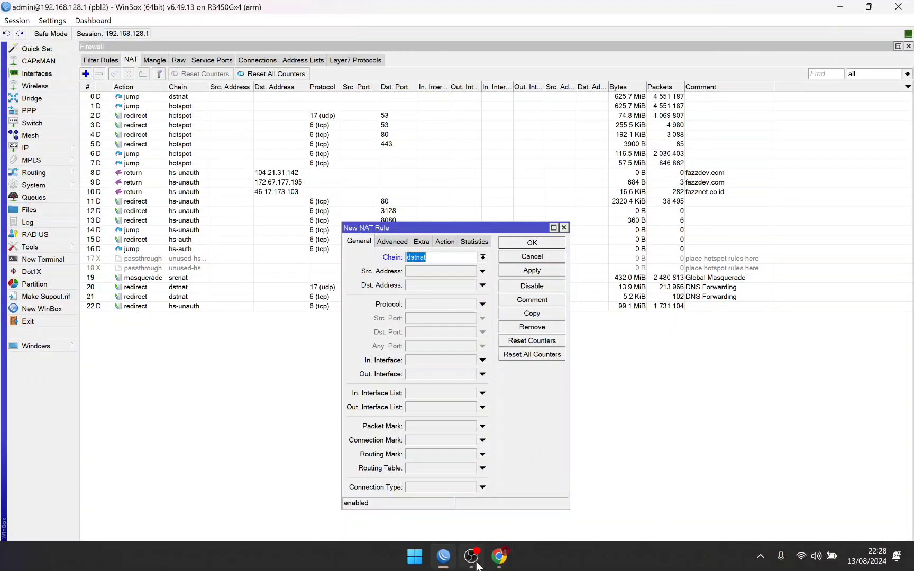
Step: Check the Client Detail IP Address value on the fazznet VPN status page
{"action": "left_click", "coordinate": [499, 556]}
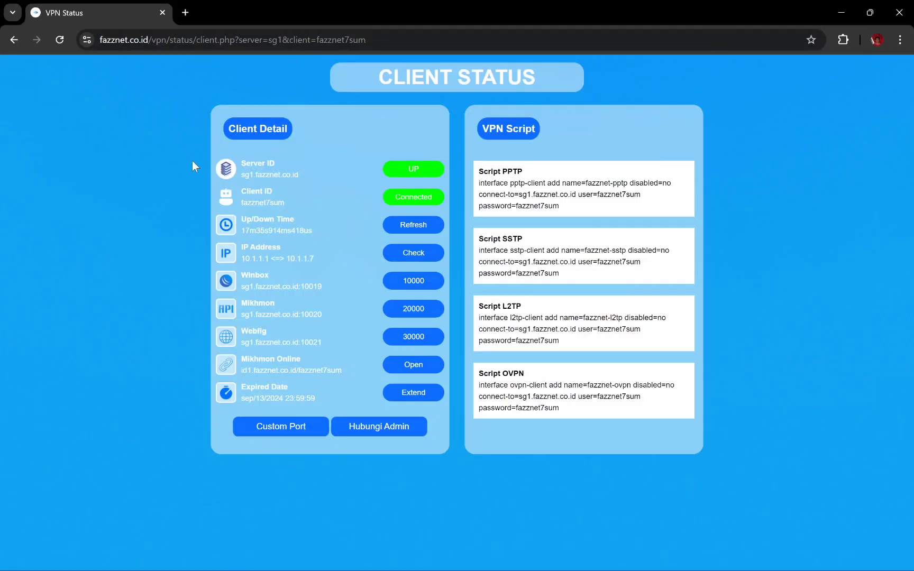
{"action": "left_click_drag", "start_coordinate": [241, 258], "coordinate": [310, 259]}
{"action": "left_click", "coordinate": [291, 269]}
Step: Copy 10.1.1.7 and confirm it in WinBox's IP > Addresses list
{"action": "right_click", "coordinate": [310, 259]}
{"action": "left_click", "coordinate": [327, 267]}
{"action": "left_click", "coordinate": [447, 560]}
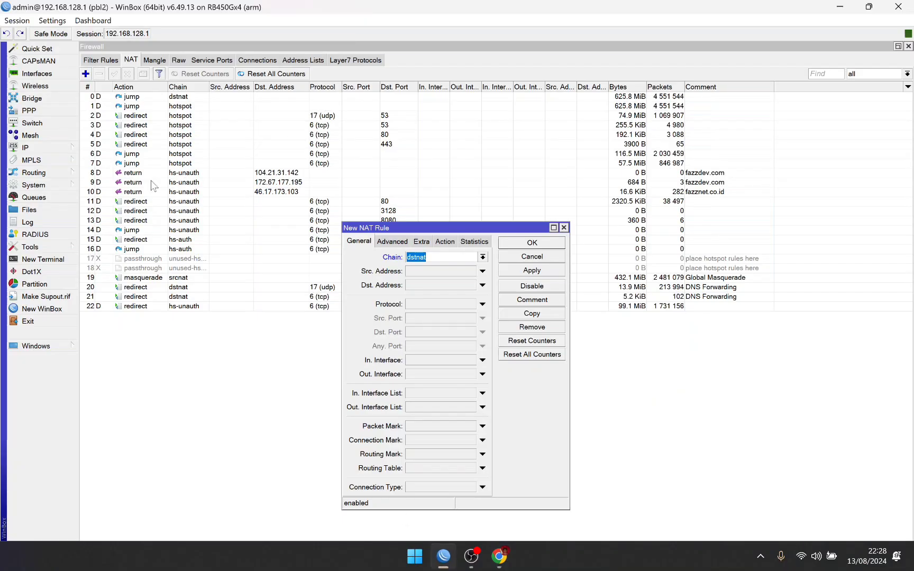
{"action": "left_click", "coordinate": [62, 149]}
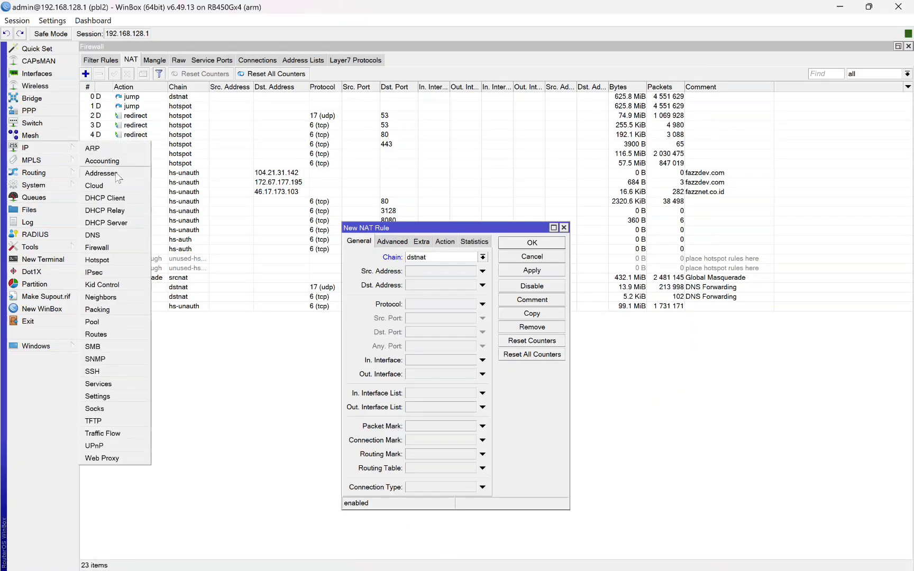
{"action": "left_click", "coordinate": [121, 174]}
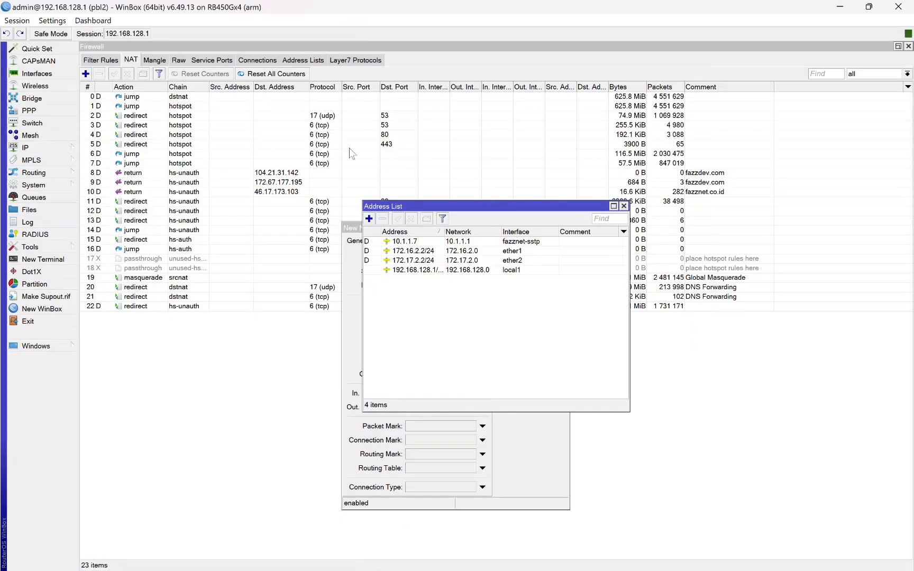
{"action": "left_click", "coordinate": [468, 243]}
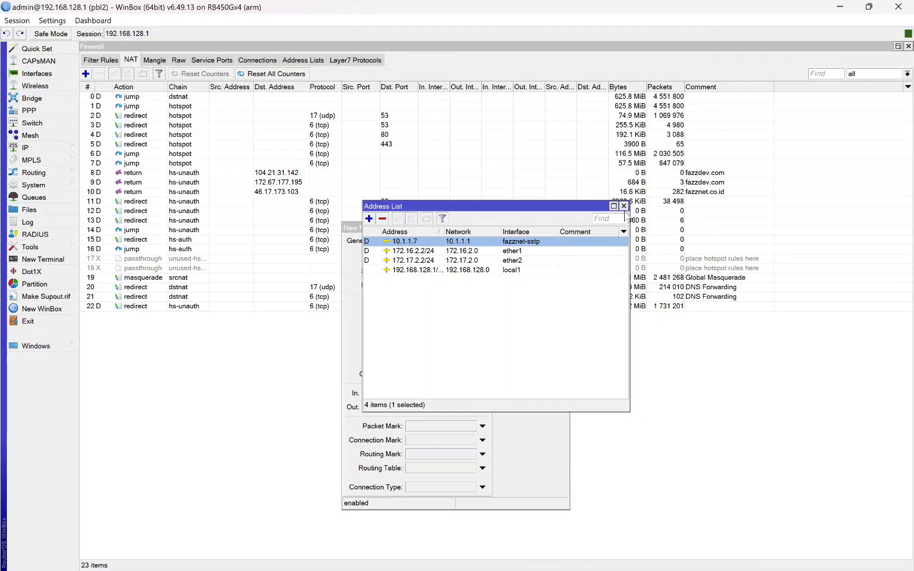
{"action": "left_click", "coordinate": [624, 207]}
Step: Set the rule's Dst. Address 10.1.1.7, Protocol 6 (tcp) and Dst. Port 10000
{"action": "left_click", "coordinate": [429, 286]}
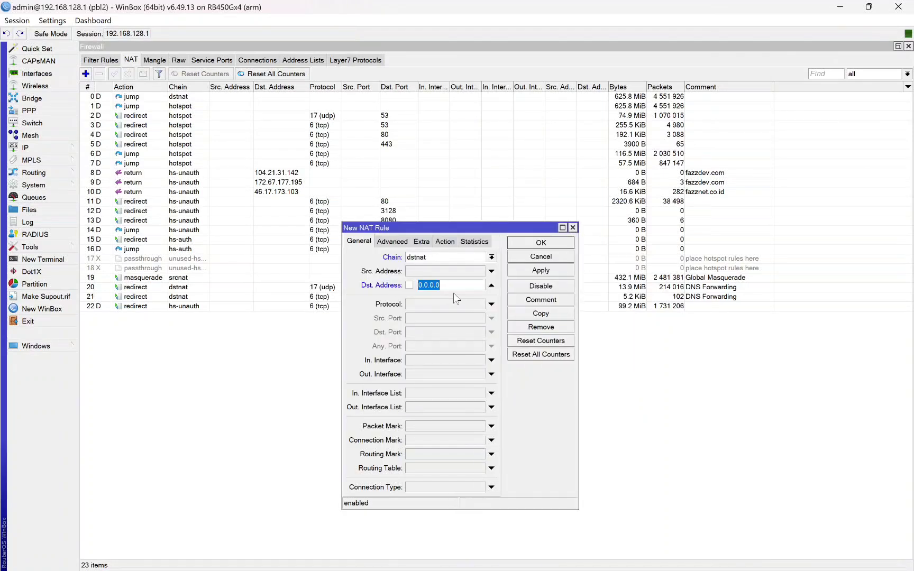
{"action": "type", "text": "10.1.1.7"}
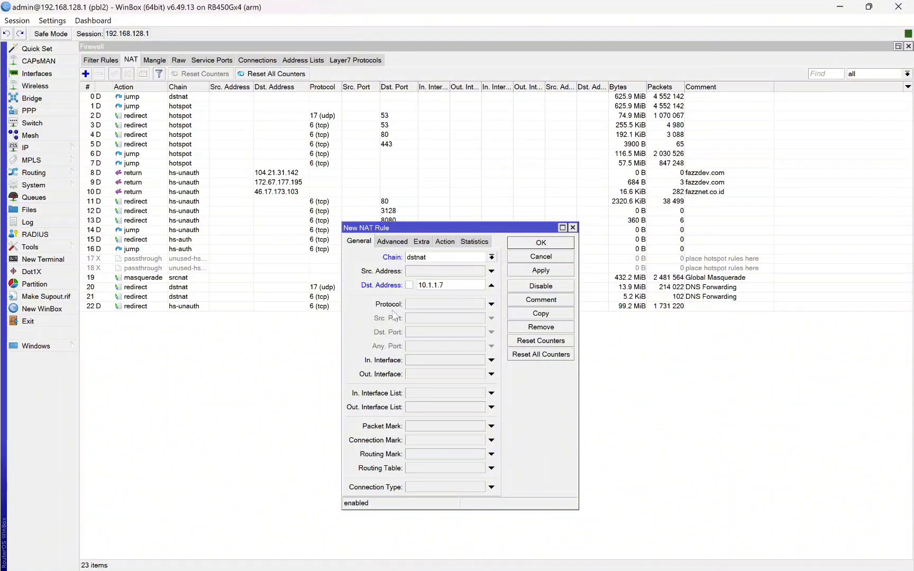
{"action": "left_click", "coordinate": [491, 304]}
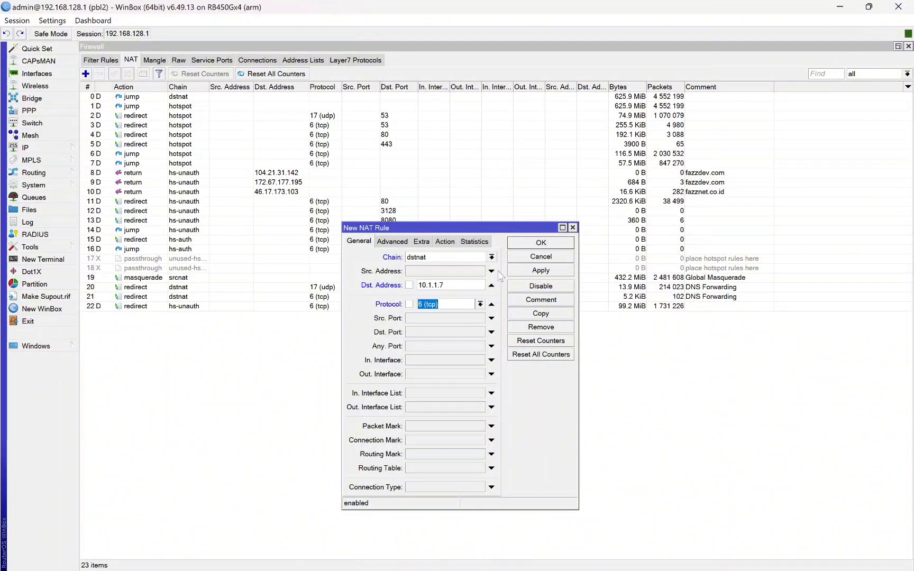
{"action": "left_click_drag", "start_coordinate": [511, 229], "coordinate": [511, 258]}
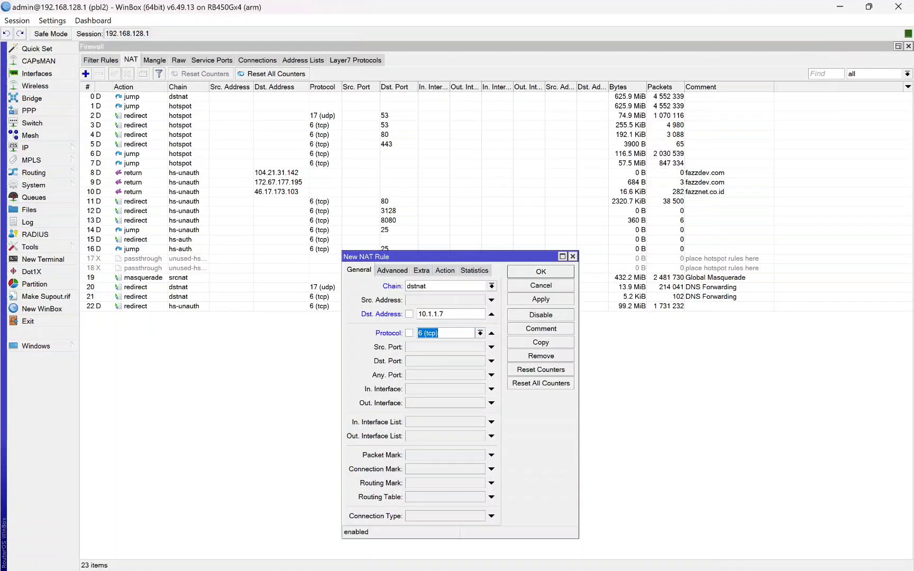
{"action": "left_click", "coordinate": [411, 361]}
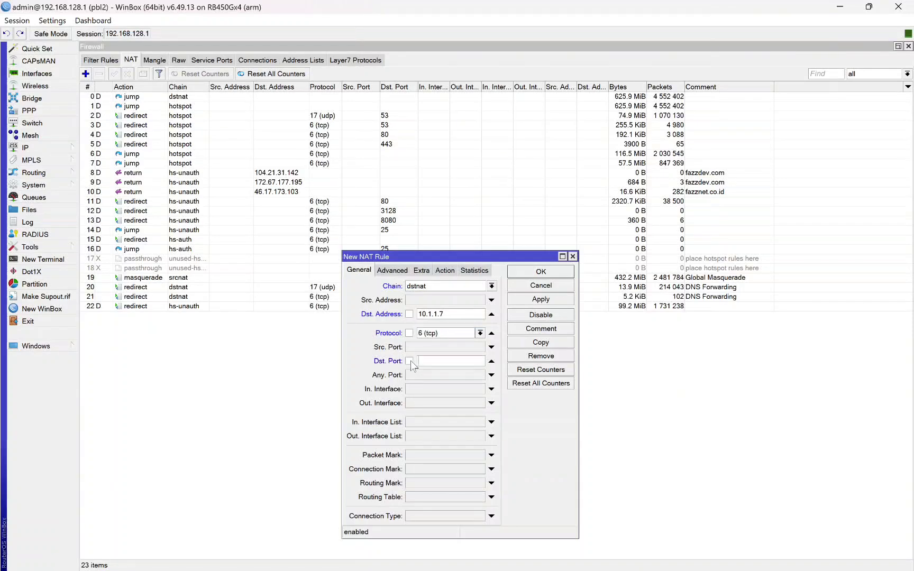
{"action": "left_click", "coordinate": [498, 565]}
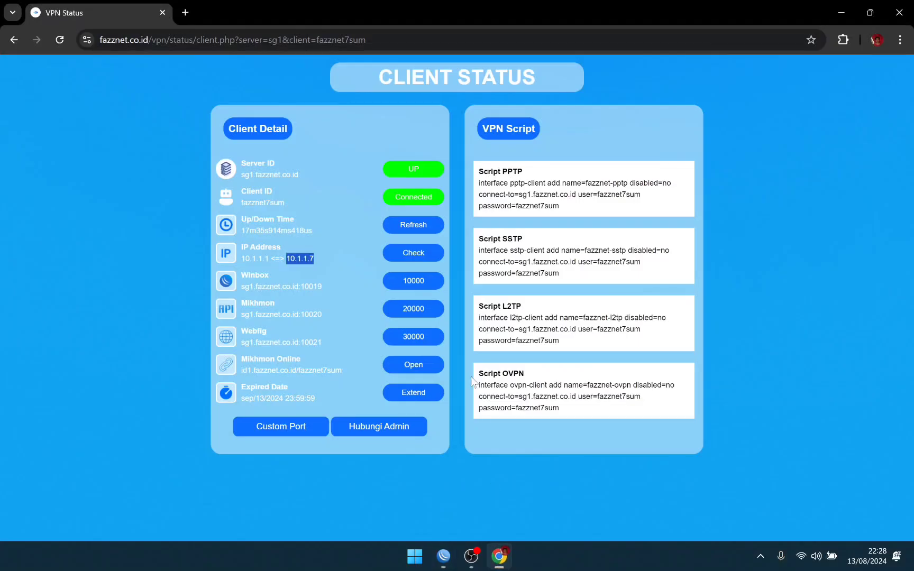
{"action": "left_click", "coordinate": [444, 557]}
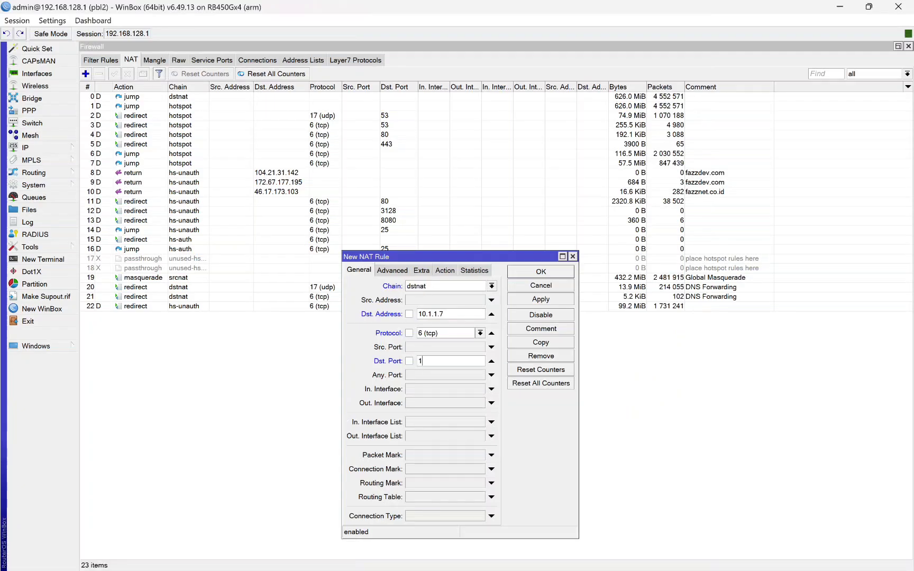
{"action": "type", "text": "10000"}
Step: Set action dst-nat to 192.168.128.2 port 80 and save the rule with OK
{"action": "left_click", "coordinate": [446, 271]}
{"action": "left_click", "coordinate": [492, 286]}
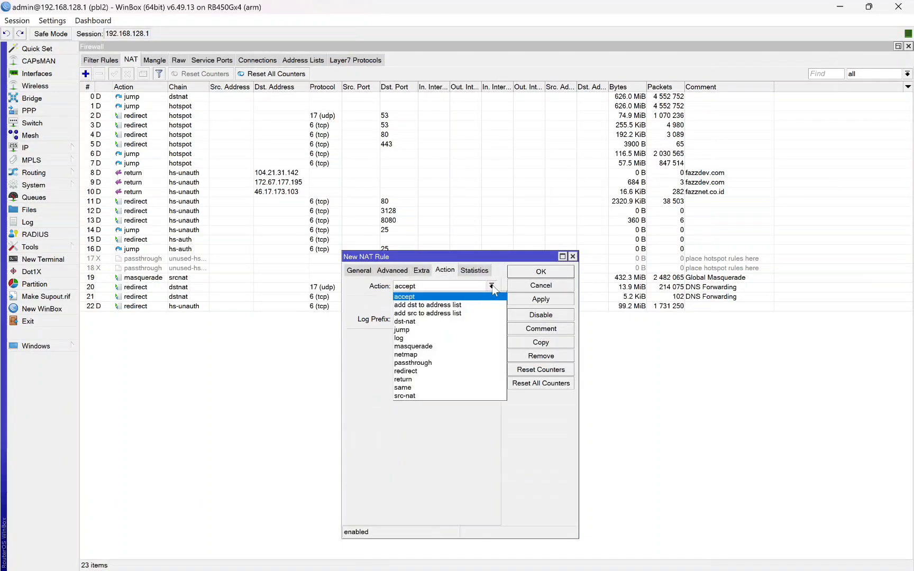
{"action": "left_click", "coordinate": [421, 321]}
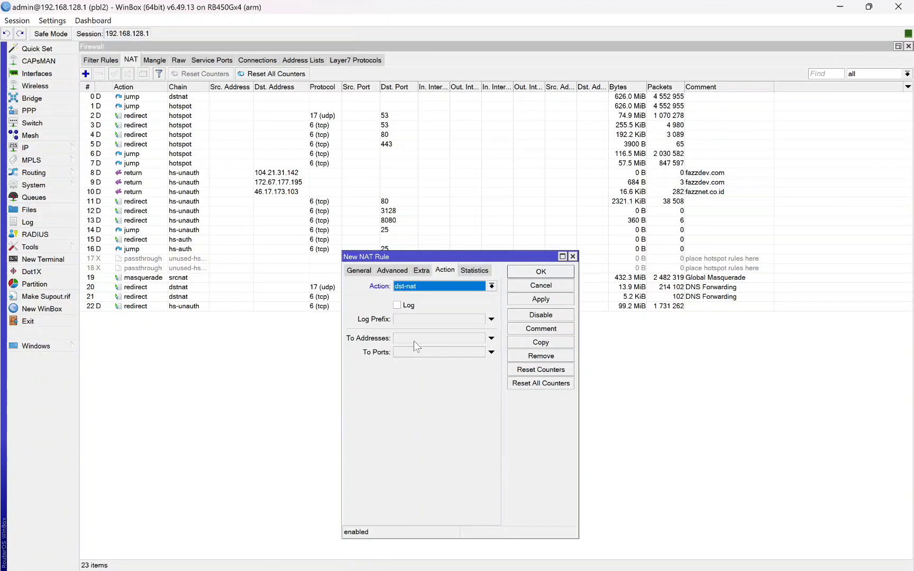
{"action": "left_click", "coordinate": [414, 340]}
{"action": "type", "text": "19"}
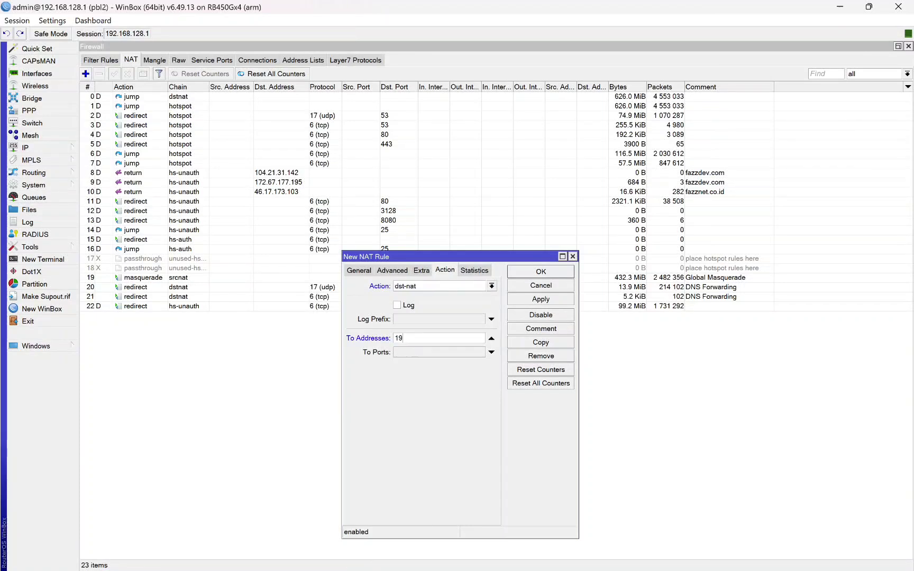
{"action": "type", "text": "2.168.128.2"}
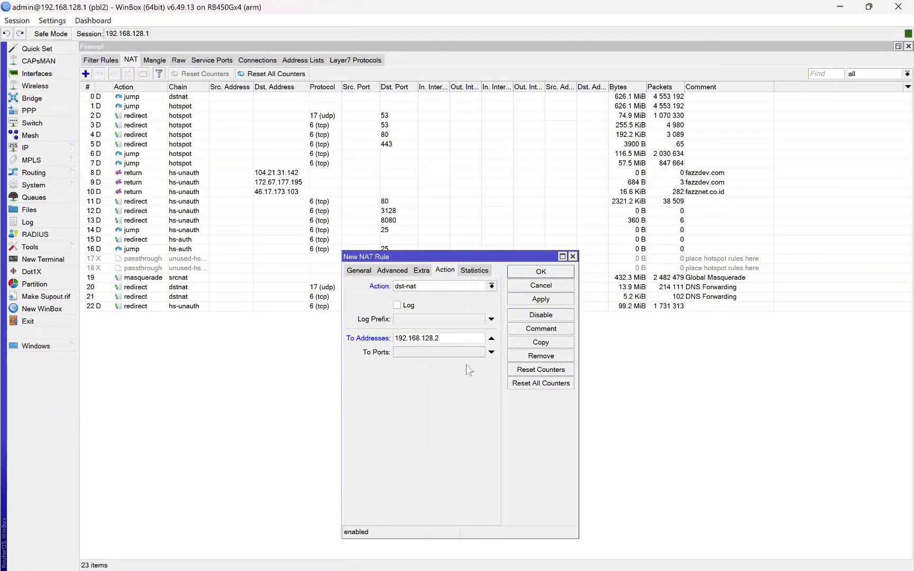
{"action": "left_click", "coordinate": [438, 354]}
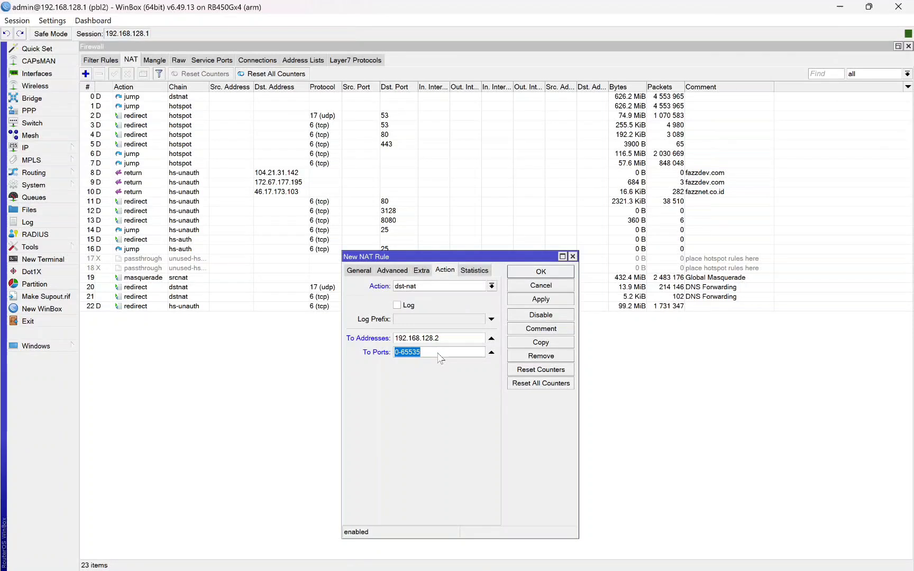
{"action": "type", "text": "80"}
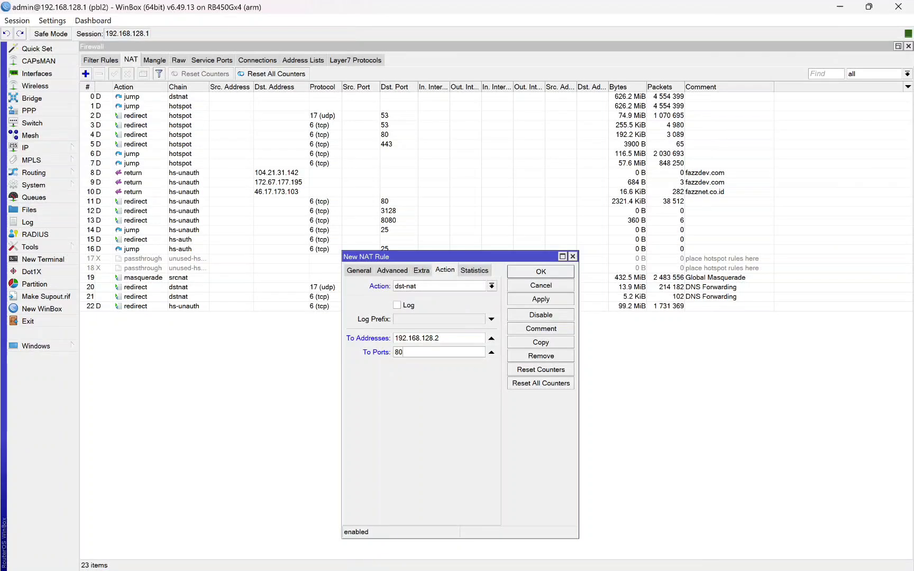
{"action": "left_click_drag", "start_coordinate": [439, 338], "coordinate": [394, 352]}
{"action": "left_click", "coordinate": [521, 276]}
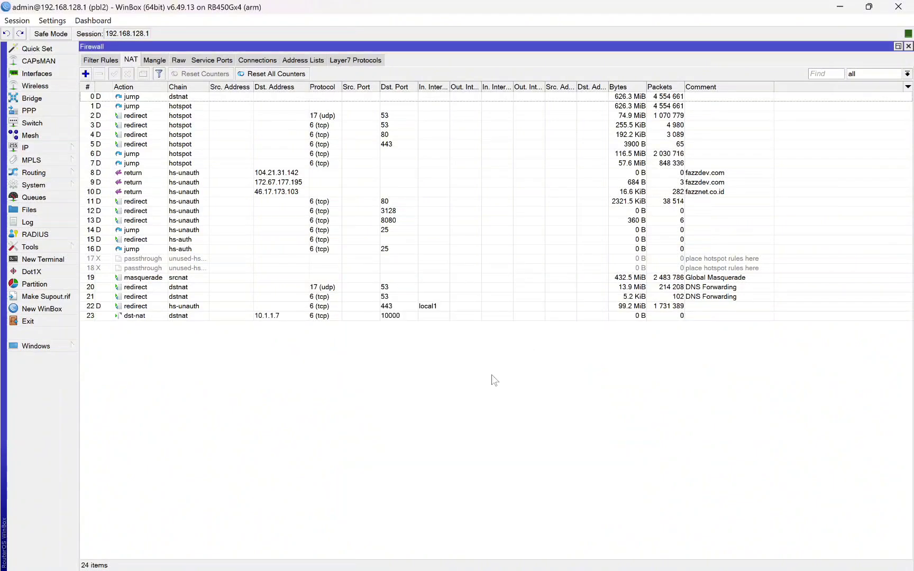
{"action": "left_click", "coordinate": [273, 317]}
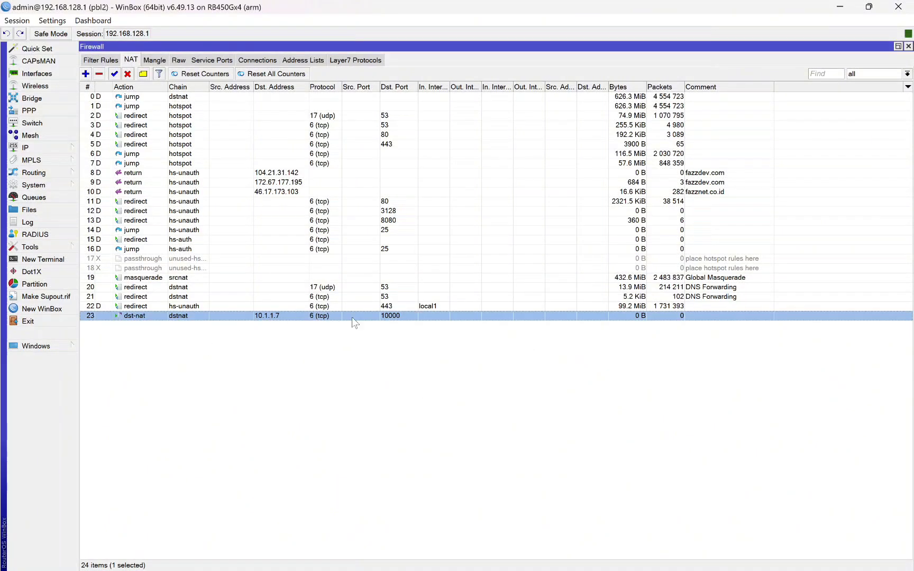
{"action": "double_click", "coordinate": [311, 318]}
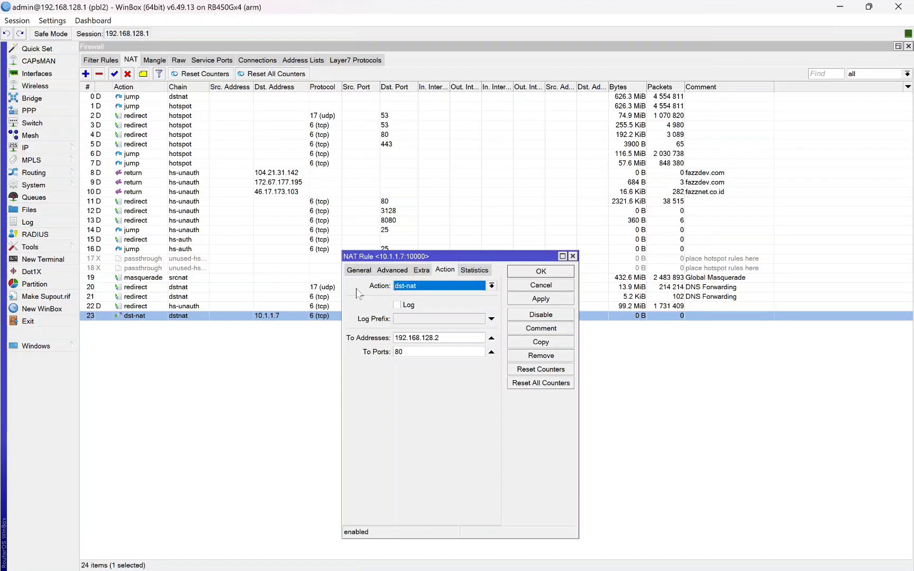
{"action": "left_click", "coordinate": [352, 271]}
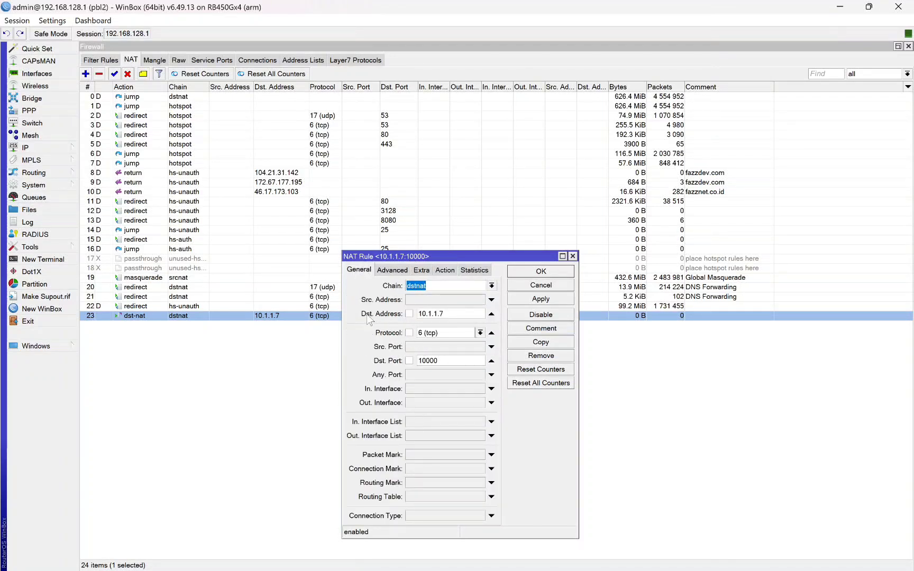
{"action": "left_click_drag", "start_coordinate": [446, 314], "coordinate": [417, 314]}
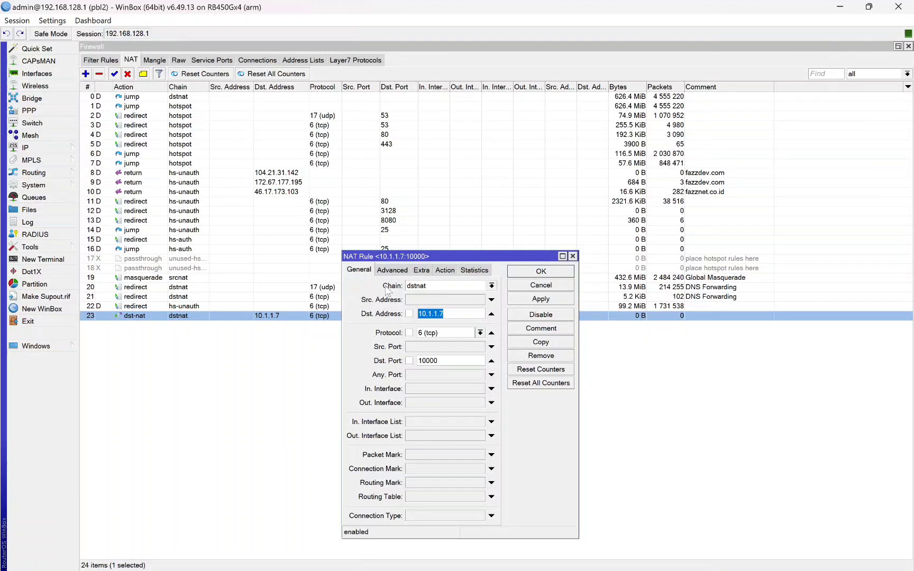
{"action": "left_click", "coordinate": [446, 313]}
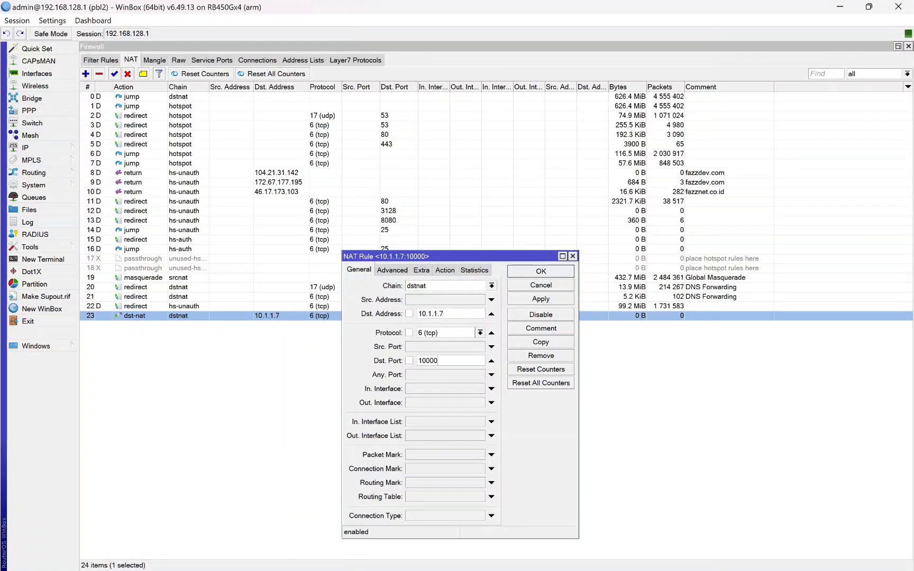
{"action": "left_click", "coordinate": [501, 565]}
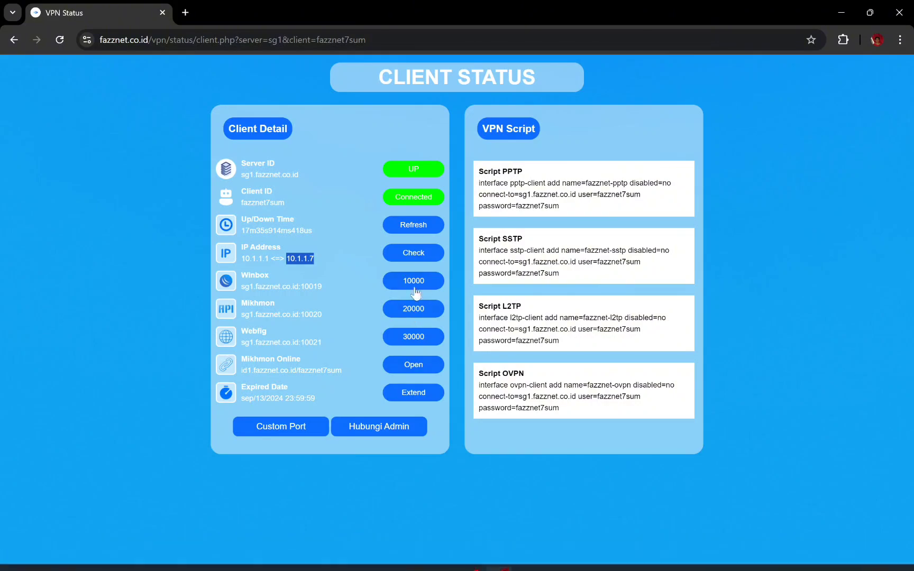
{"action": "left_click", "coordinate": [443, 557]}
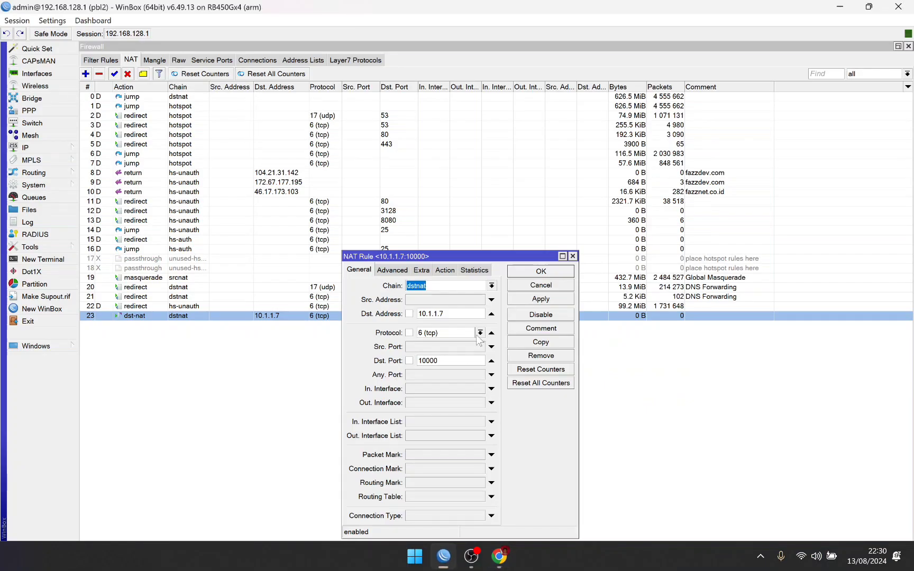
{"action": "left_click", "coordinate": [443, 270]}
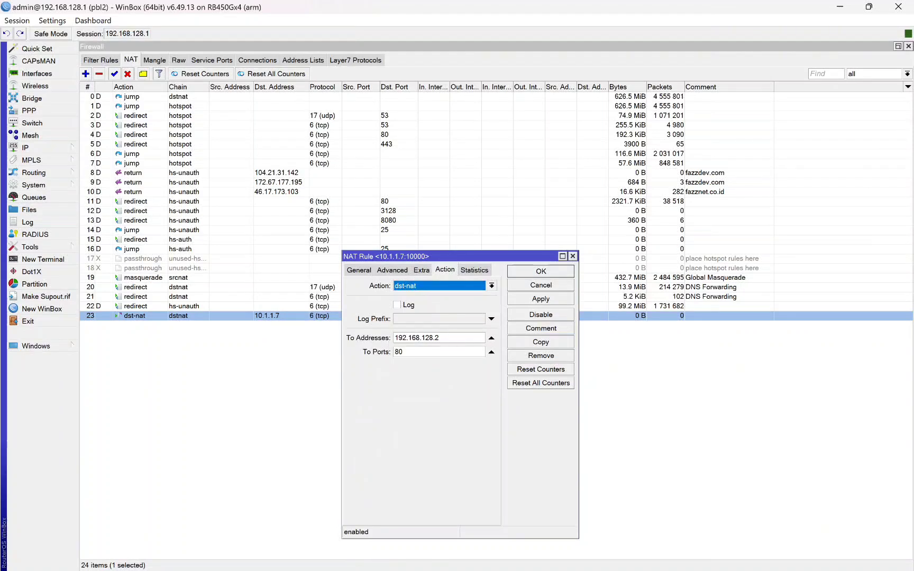
{"action": "key", "text": "Tab"}
{"action": "key", "text": "Tab"}
{"action": "key", "text": "Tab"}
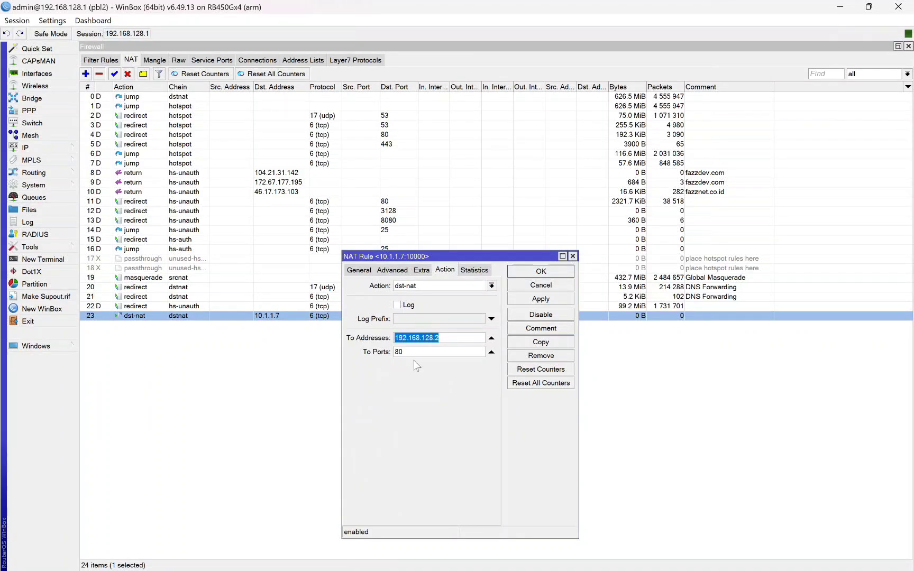
{"action": "key", "text": "Tab"}
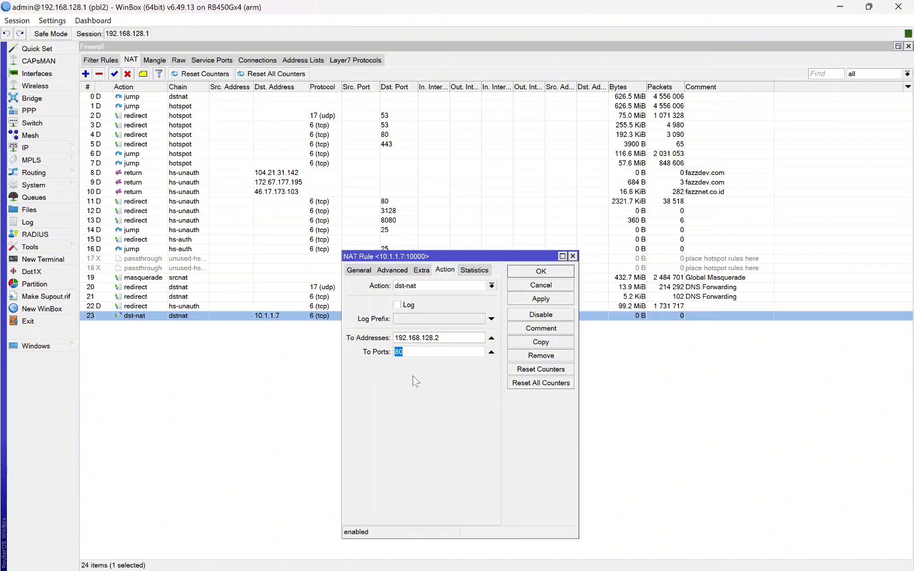
{"action": "left_click", "coordinate": [369, 271]}
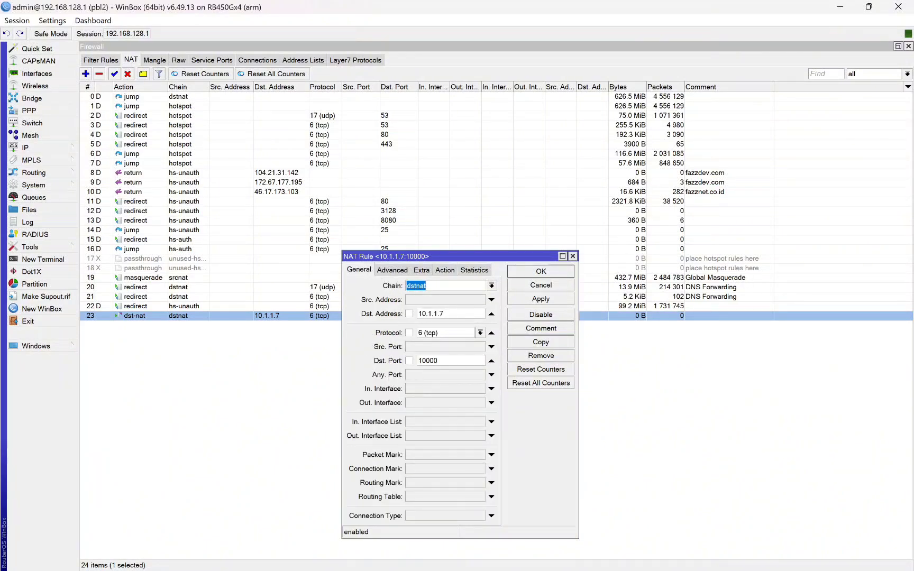
{"action": "left_click", "coordinate": [446, 270]}
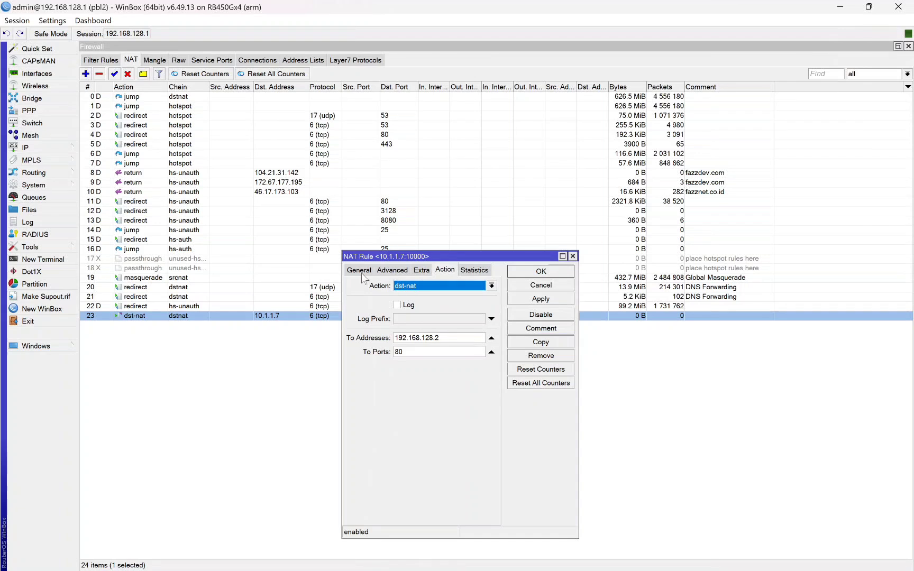
{"action": "left_click", "coordinate": [359, 270]}
{"action": "left_click_drag", "start_coordinate": [443, 361], "coordinate": [417, 360]}
{"action": "left_click", "coordinate": [446, 270]}
{"action": "double_click", "coordinate": [418, 338]}
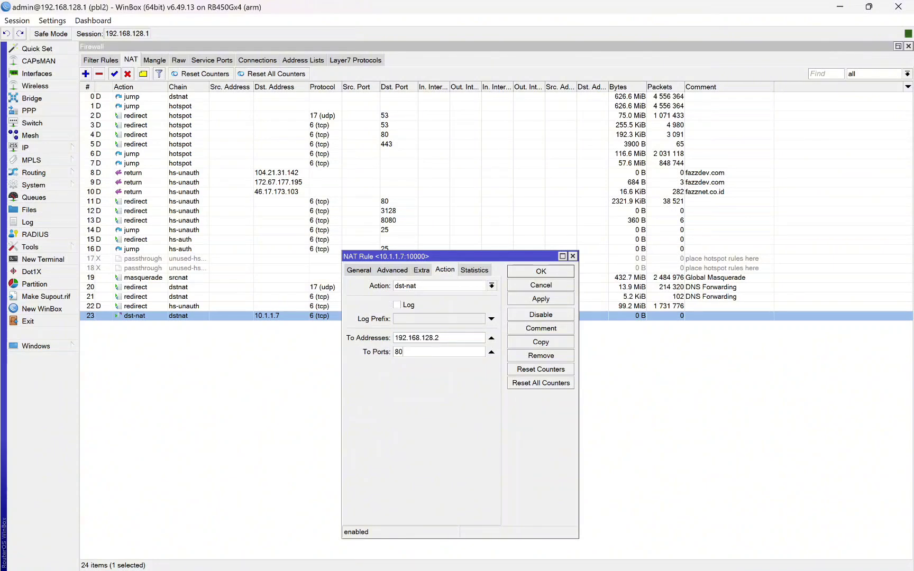
{"action": "double_click", "coordinate": [402, 352]}
{"action": "left_click", "coordinate": [540, 271]}
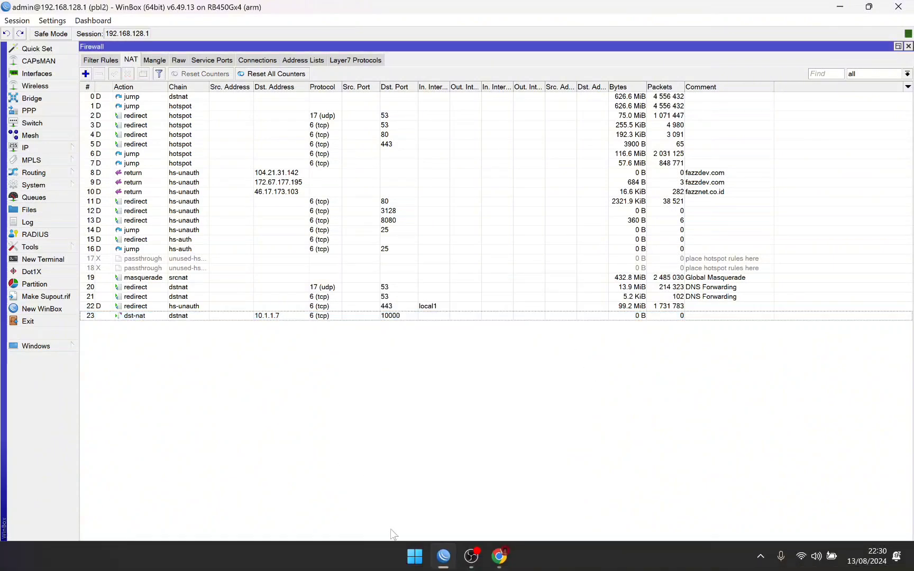
Step: Copy the Winbox remote address sg1.fazznet.co.id:10019 from the client status page
{"action": "left_click", "coordinate": [499, 565]}
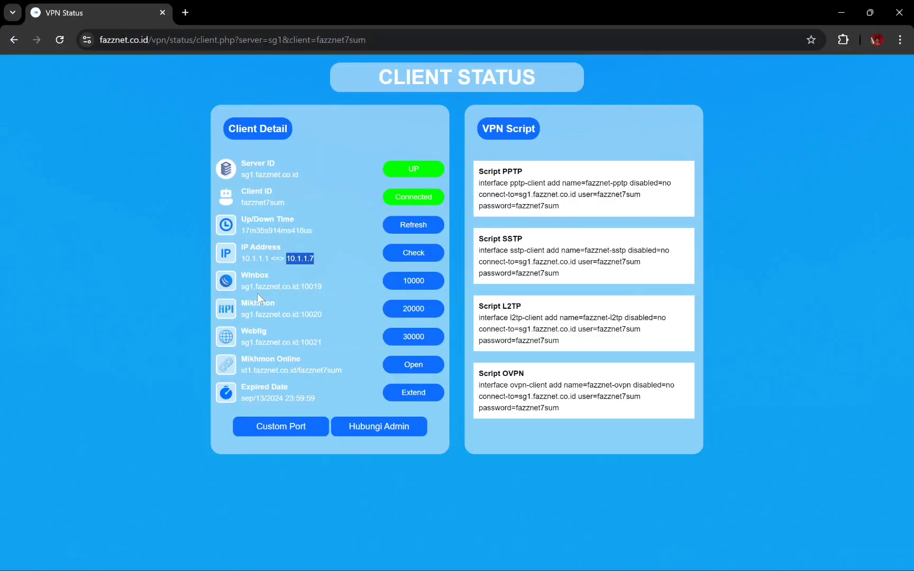
{"action": "left_click_drag", "start_coordinate": [239, 286], "coordinate": [322, 286]}
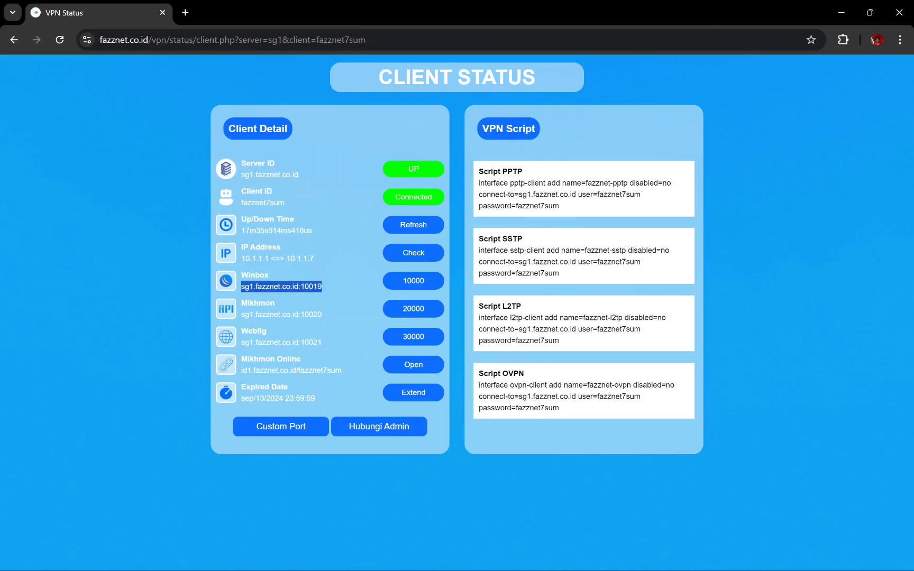
{"action": "right_click", "coordinate": [307, 287]}
{"action": "left_click", "coordinate": [355, 296]}
Step: Reopen NAT rule 23 in WinBox to recheck its General and Action settings
{"action": "mouse_move", "coordinate": [528, 568]}
{"action": "left_click", "coordinate": [446, 563]}
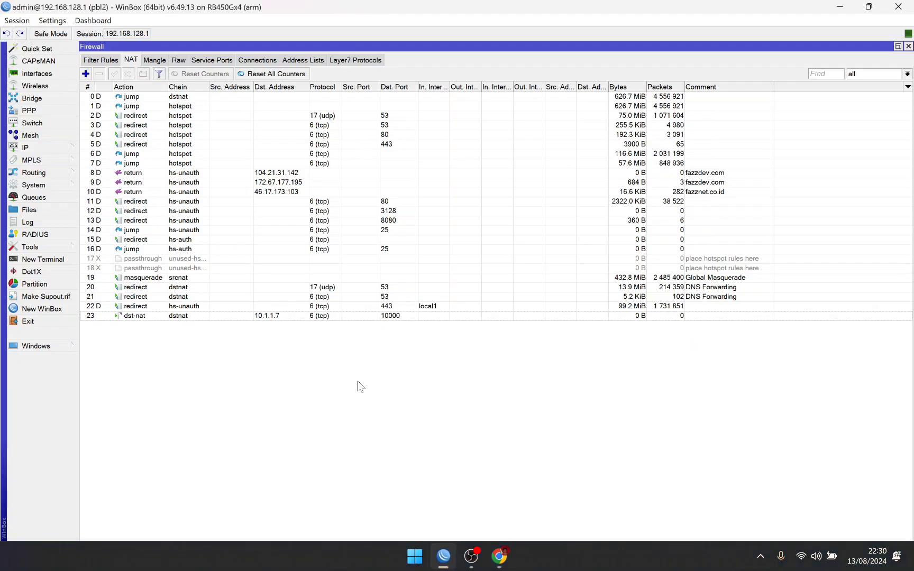
{"action": "double_click", "coordinate": [377, 318]}
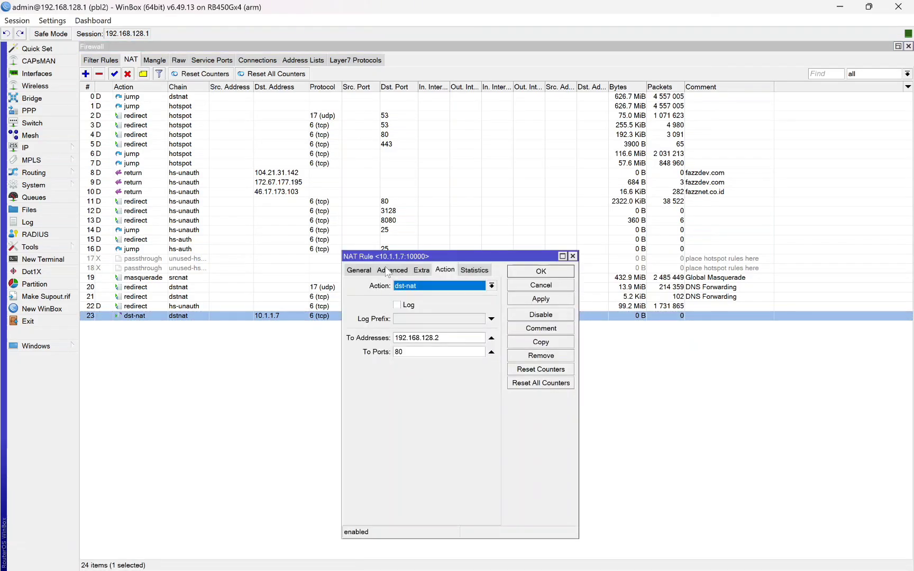
{"action": "left_click", "coordinate": [362, 269]}
{"action": "left_click", "coordinate": [445, 270]}
{"action": "left_click", "coordinate": [573, 256]}
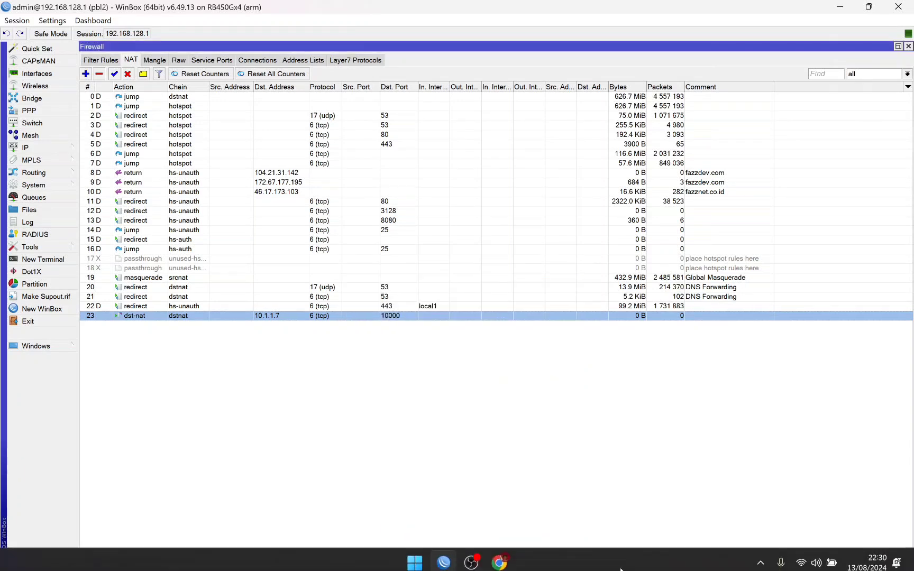
{"action": "left_click", "coordinate": [499, 564]}
Step: Open sg1.fazznet.co.id:10019 in an incognito window and sign in as admin
{"action": "left_click", "coordinate": [901, 40]}
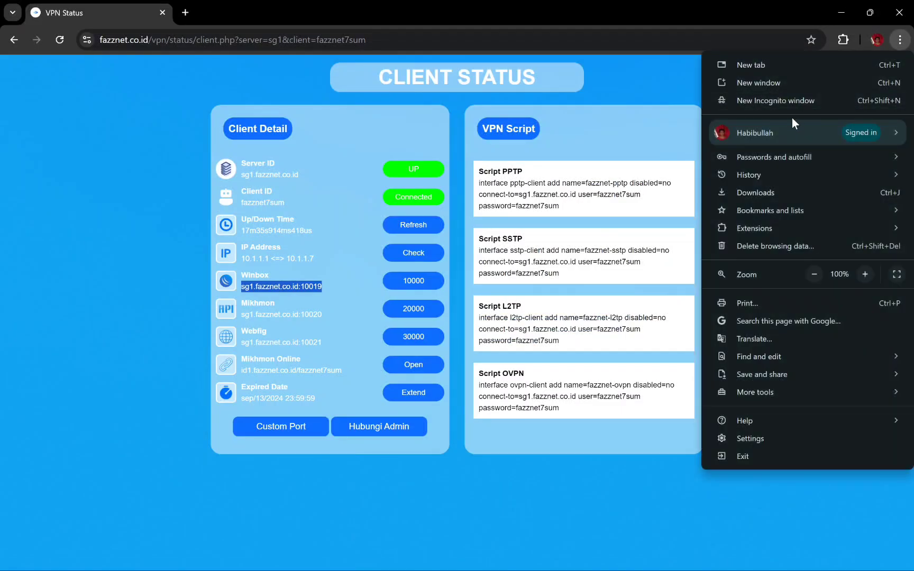
{"action": "left_click", "coordinate": [782, 106]}
{"action": "key", "text": "ctrl+v"}
{"action": "key", "text": "Return"}
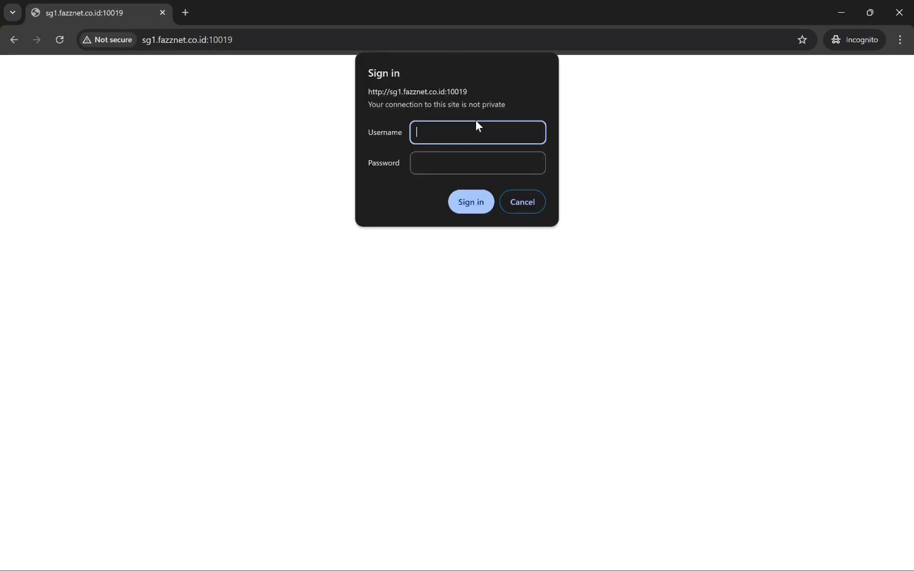
{"action": "type", "text": "admin"}
{"action": "key", "text": "Tab"}
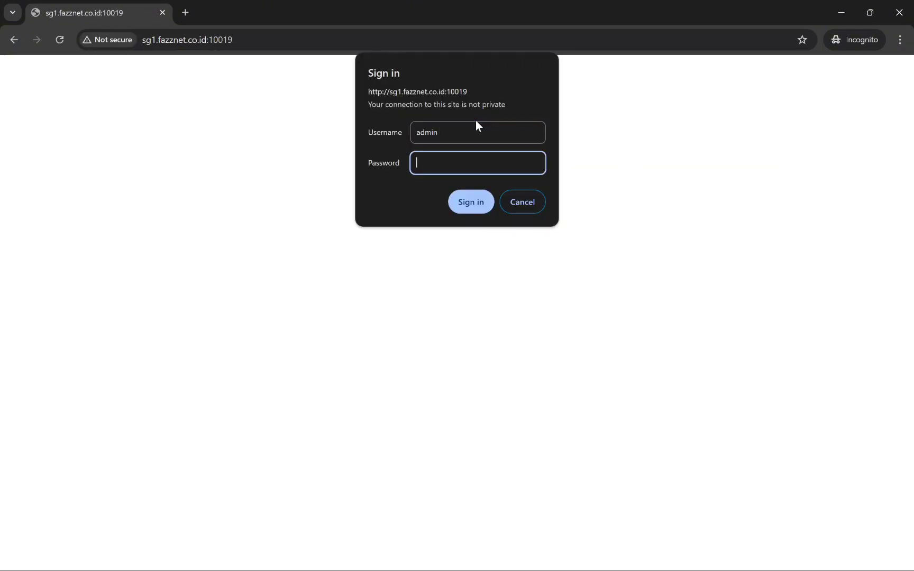
{"action": "type", "text": "••••••••••••••"}
{"action": "key", "text": "Return"}
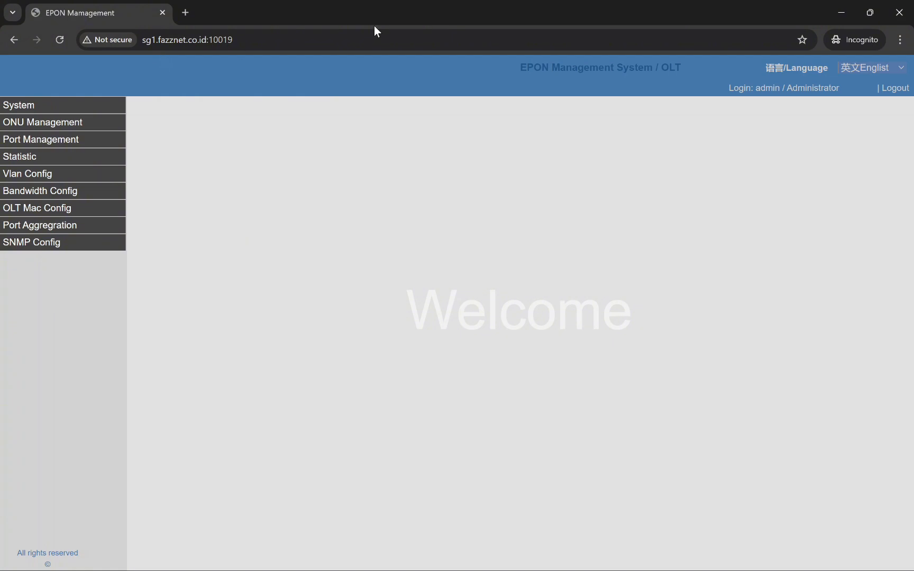
Step: Load 192.168.128.2 in a new incognito tab and sign in to the EPON page
{"action": "left_click", "coordinate": [343, 40]}
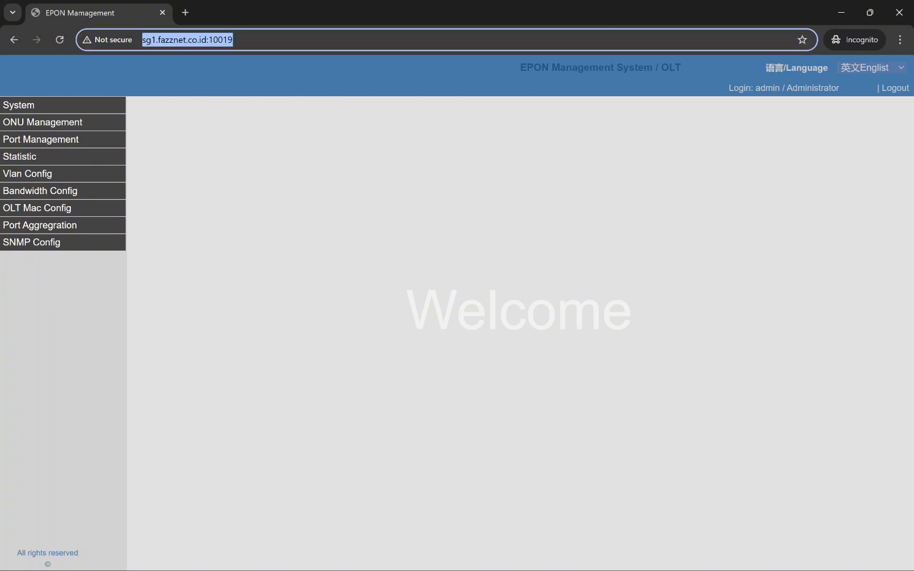
{"action": "left_click", "coordinate": [186, 12]}
{"action": "type", "text": "192"}
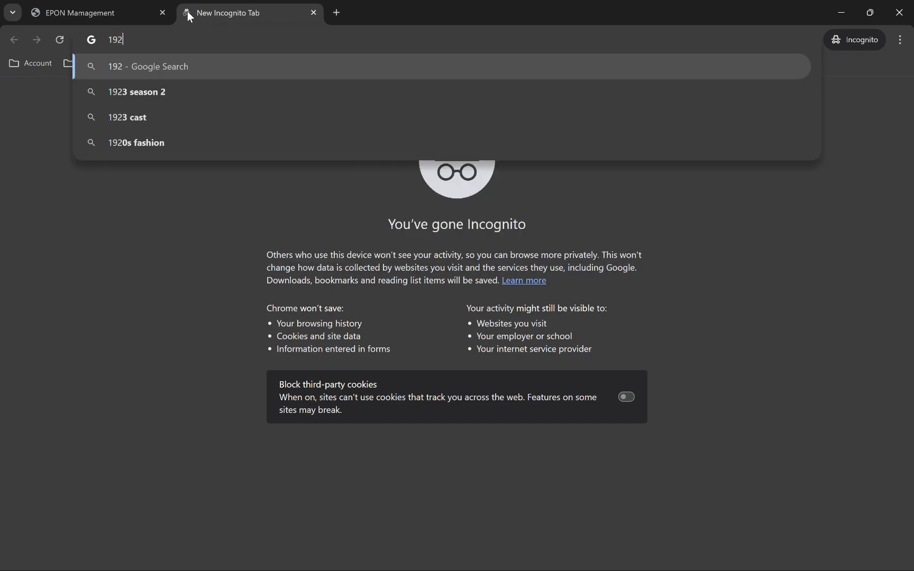
{"action": "type", "text": ".168"}
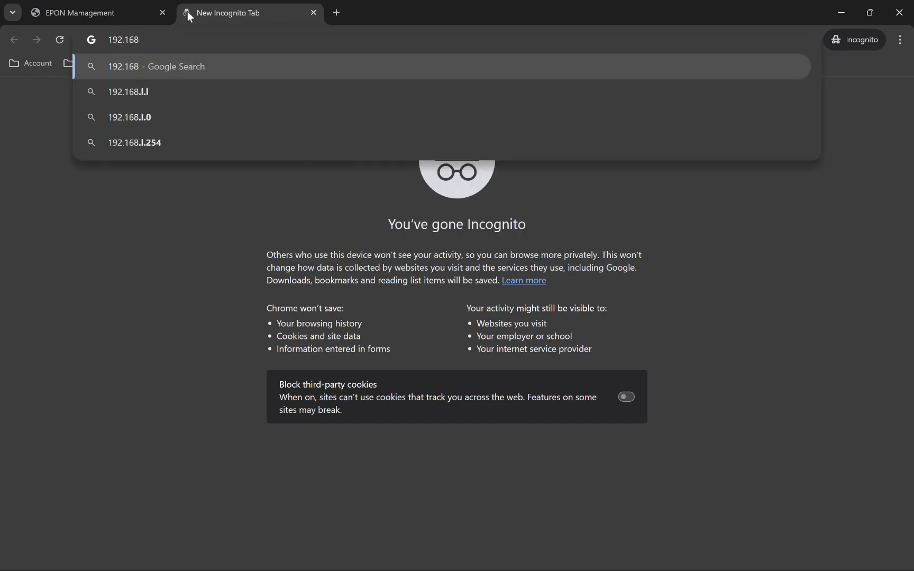
{"action": "type", "text": ".128.2"}
{"action": "key", "text": "Return"}
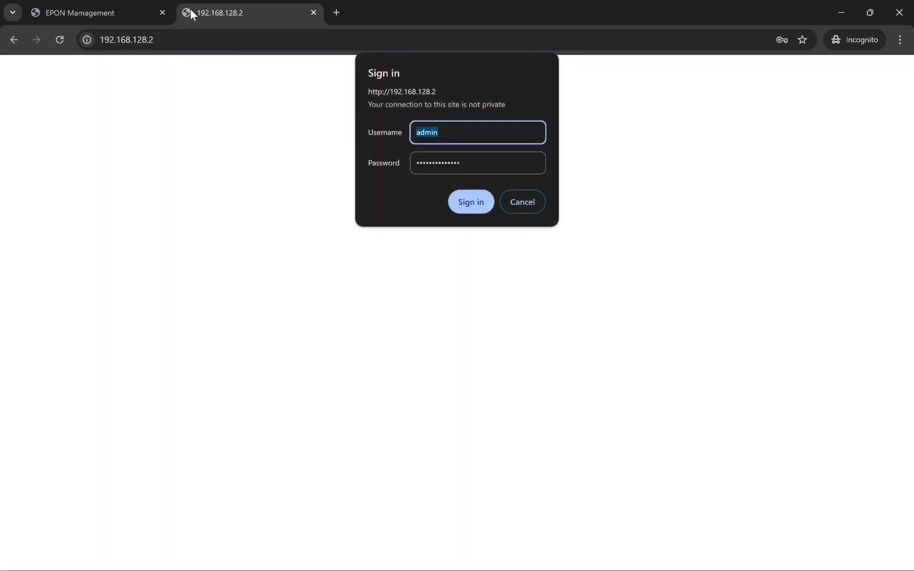
{"action": "left_click", "coordinate": [484, 210]}
Step: Move the local EPON tab first and compare it with the remotely reached tab
{"action": "left_click_drag", "start_coordinate": [306, 7], "coordinate": [175, 7]}
{"action": "left_click", "coordinate": [175, 39]}
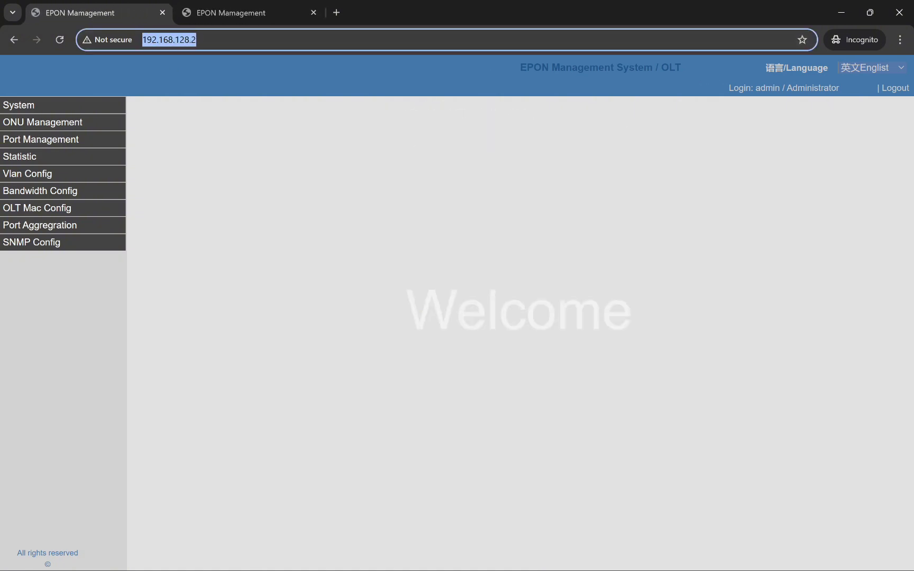
{"action": "left_click", "coordinate": [273, 172]}
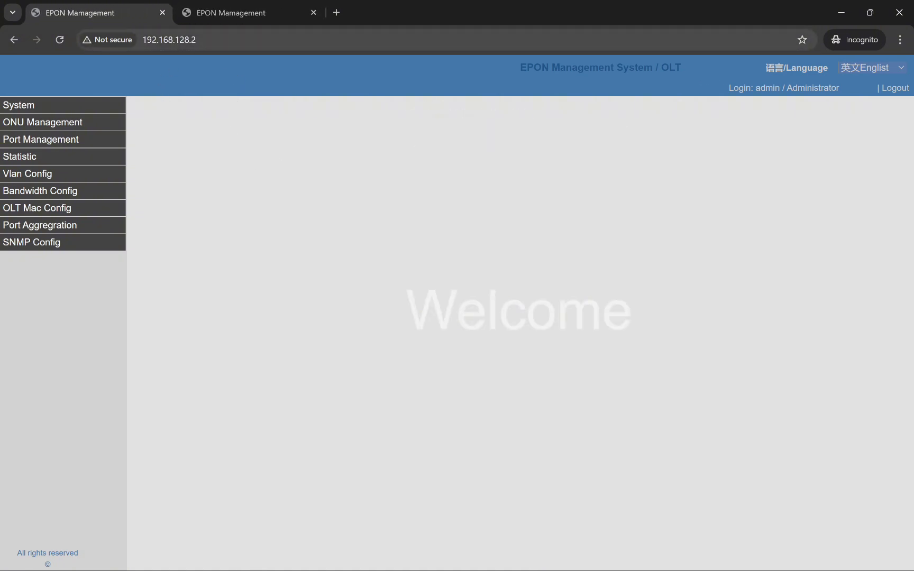
{"action": "left_click", "coordinate": [231, 6]}
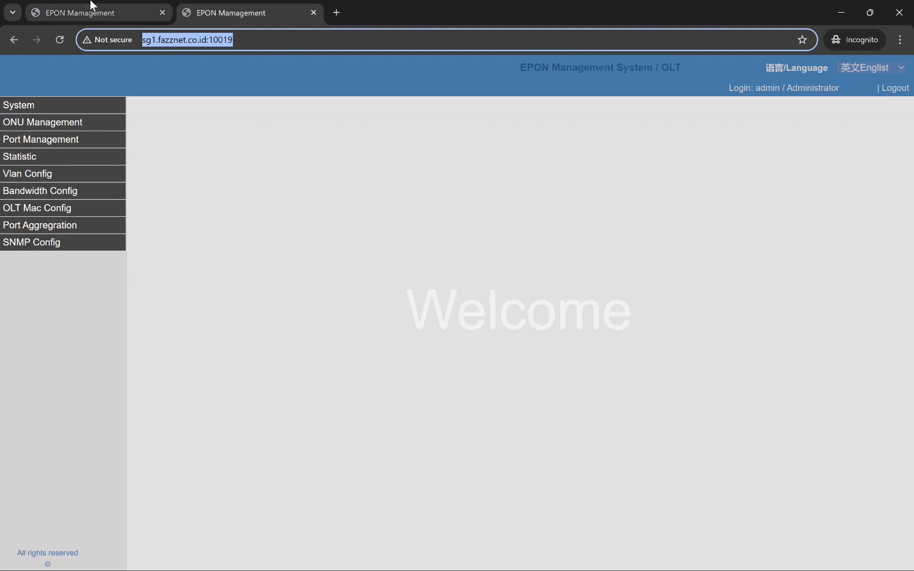
{"action": "left_click", "coordinate": [154, 7]}
{"action": "left_click", "coordinate": [261, 5]}
{"action": "left_click", "coordinate": [155, 5]}
{"action": "left_click", "coordinate": [266, 6]}
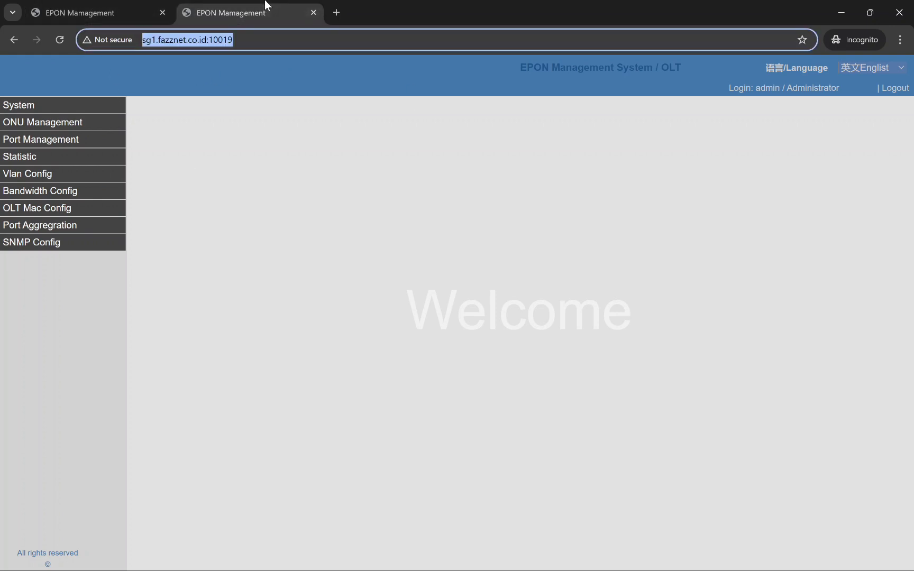
{"action": "left_click", "coordinate": [151, 5]}
Step: Bring up fazznet's VPN Status window and highlight the Winbox remote address
{"action": "mouse_move", "coordinate": [484, 553]}
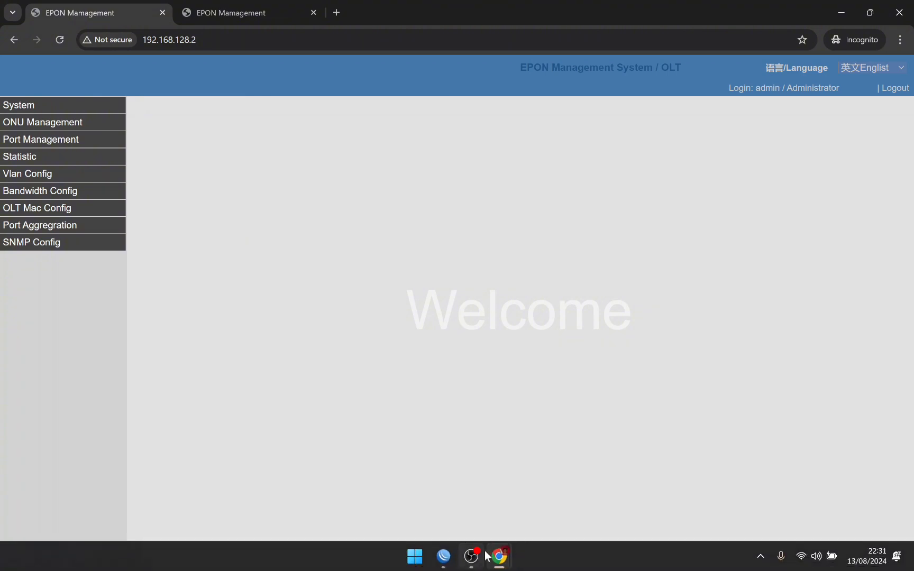
{"action": "left_click", "coordinate": [460, 509]}
{"action": "triple_click", "coordinate": [277, 286]}
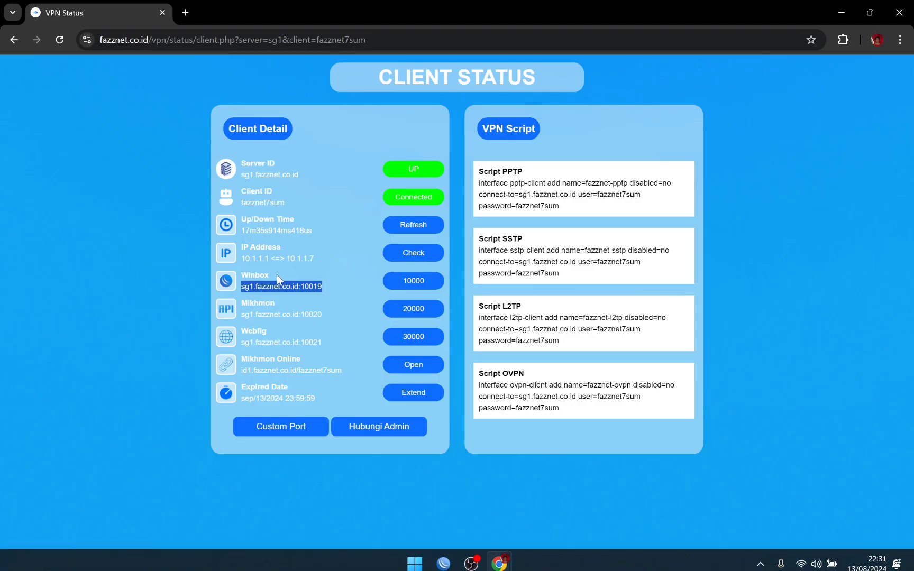
{"action": "left_click", "coordinate": [327, 294]}
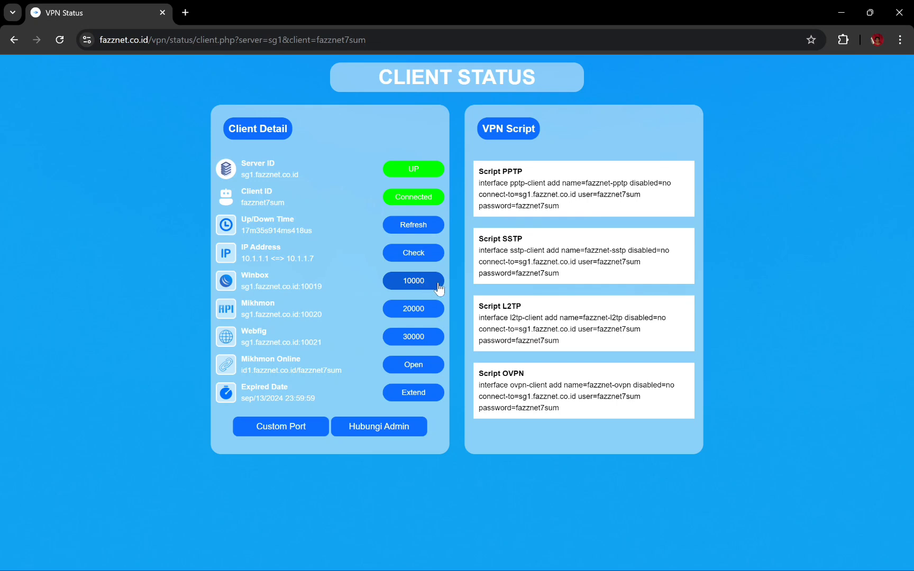
Step: Return to the EPON Management tab reached through sg1.fazznet.co.id:10019
{"action": "mouse_move", "coordinate": [458, 570]}
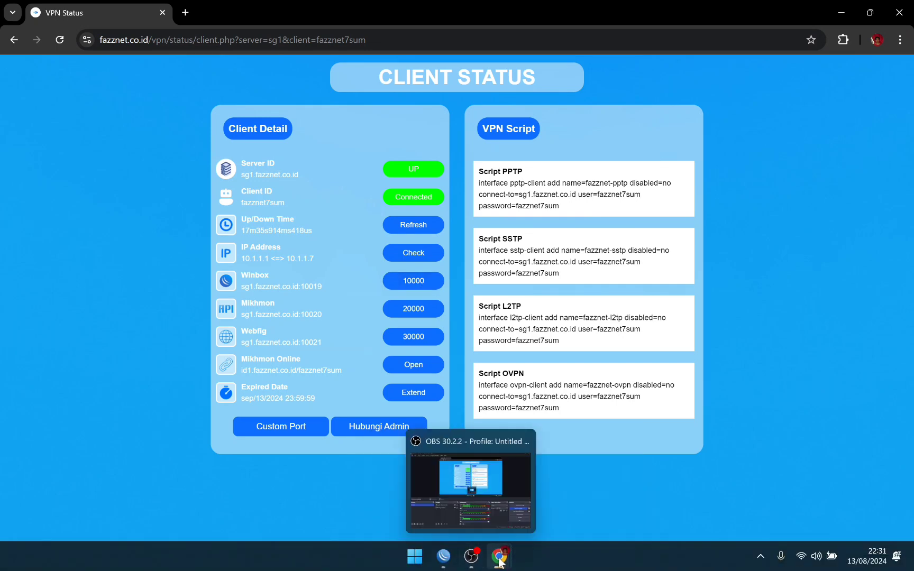
{"action": "mouse_move", "coordinate": [499, 556]}
{"action": "left_click", "coordinate": [566, 433]}
{"action": "left_click", "coordinate": [299, 11]}
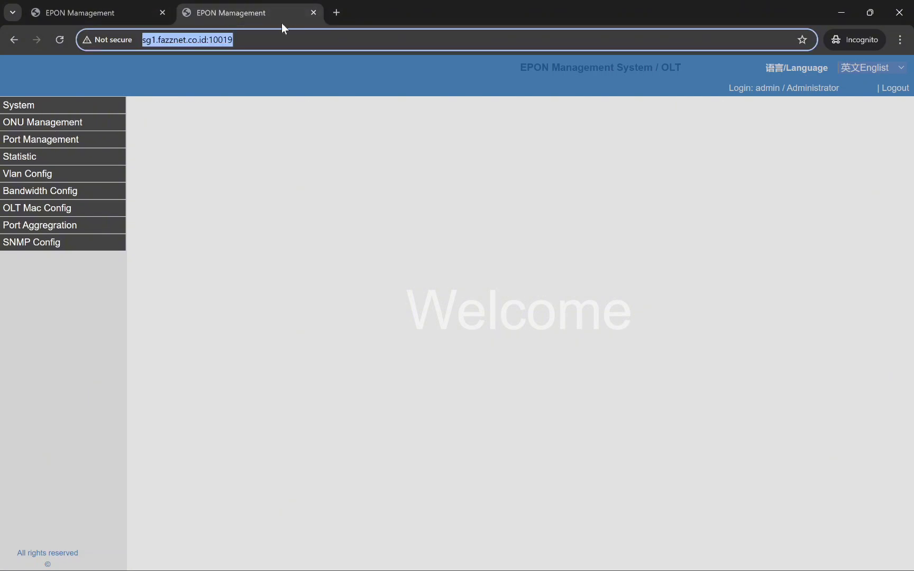
Step: Try loading the device at 192.168.128.3 in a new incognito tab
{"action": "left_click", "coordinate": [335, 13]}
{"action": "type", "text": "192"}
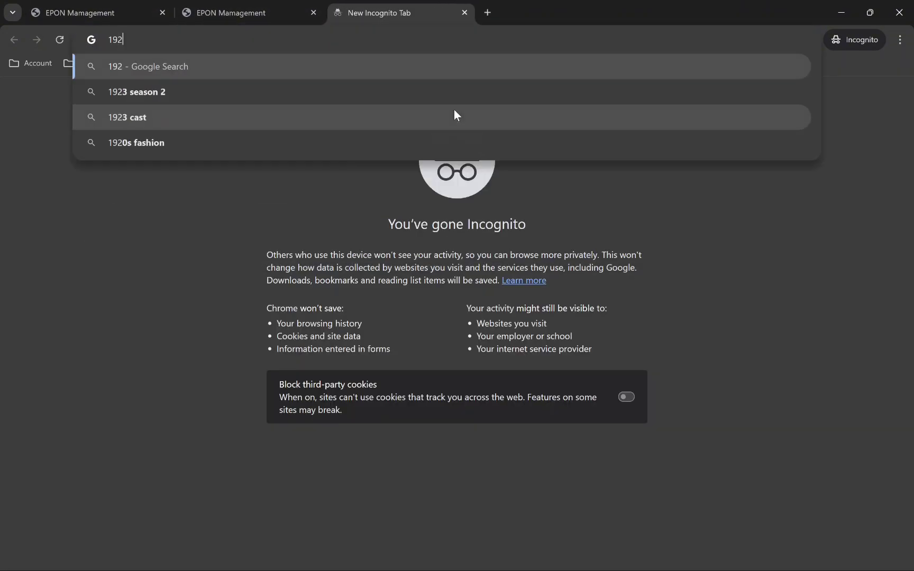
{"action": "type", "text": ".168.28"}
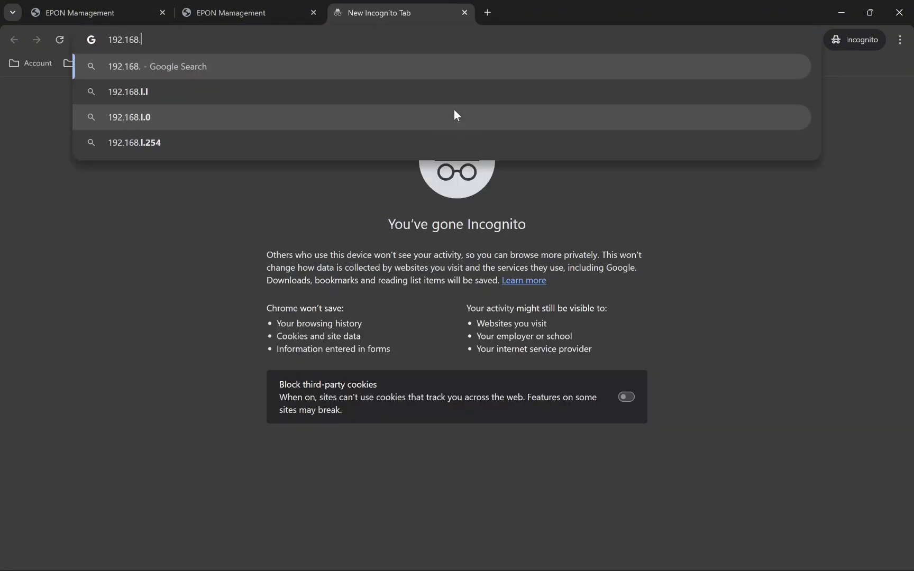
{"action": "key", "text": "BackSpace"}
{"action": "key", "text": "BackSpace"}
{"action": "type", "text": "128.3"}
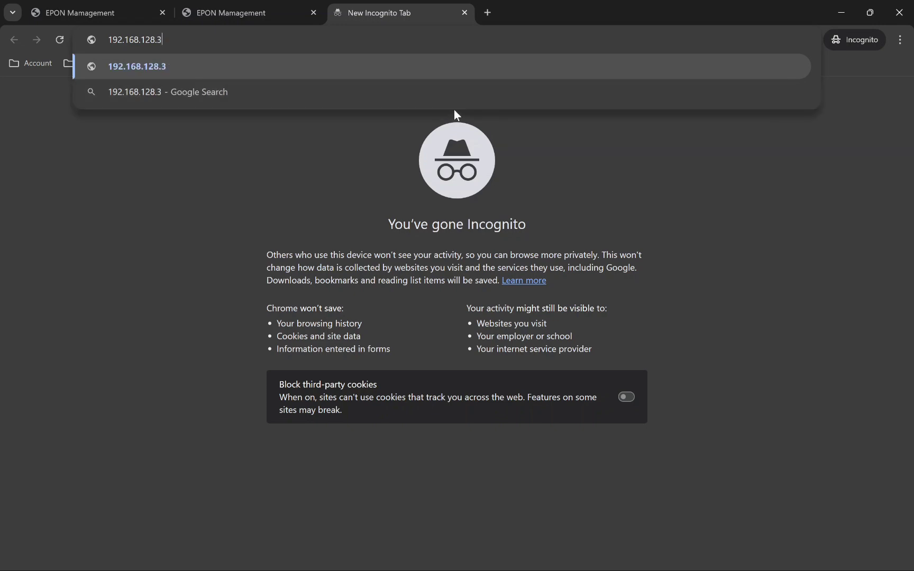
{"action": "key", "text": "Return"}
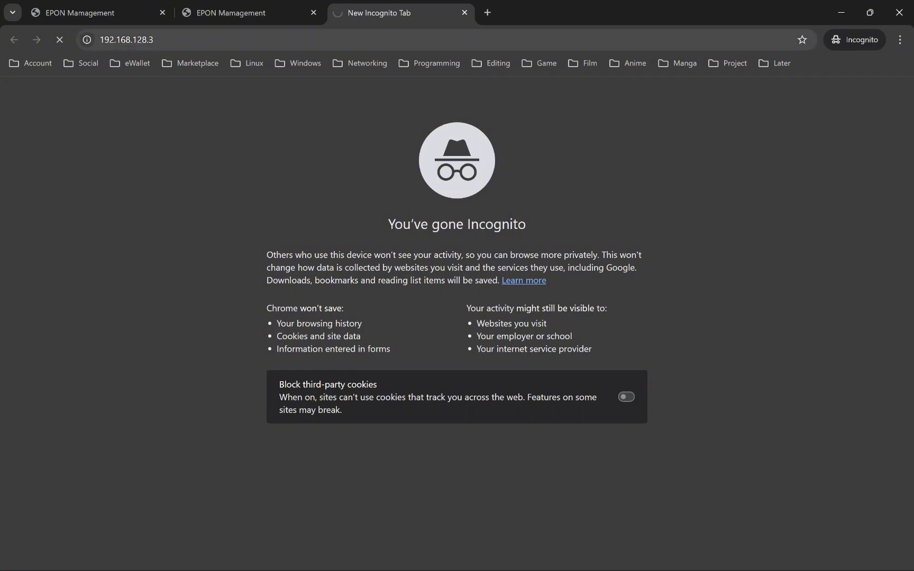
Step: Load the TOTOLINK login page at 192.168.128.4 instead of the stalled address
{"action": "key", "text": "ctrl+l"}
{"action": "key", "text": "ctrl+c"}
{"action": "left_click", "coordinate": [486, 12]}
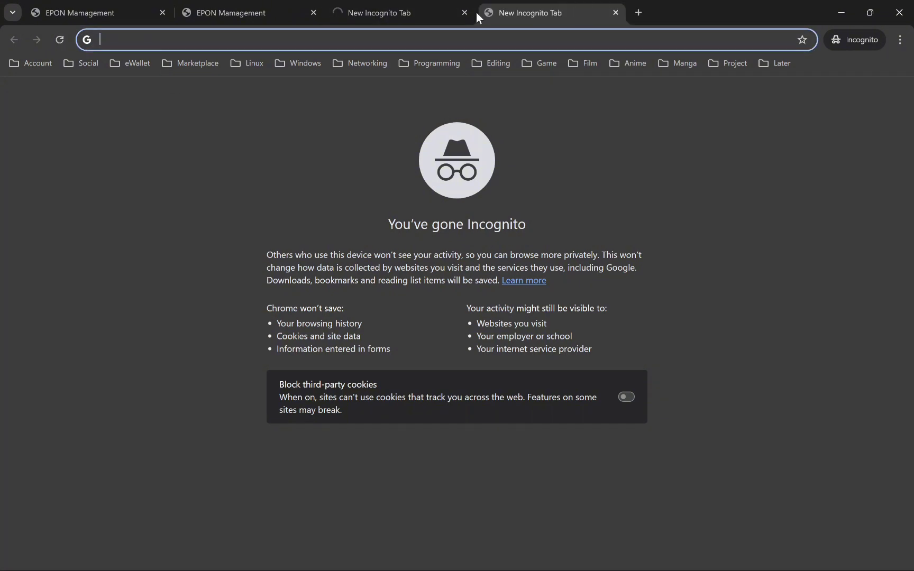
{"action": "left_click", "coordinate": [463, 13]}
{"action": "key", "text": "ctrl+v"}
{"action": "key", "text": "BackSpace"}
{"action": "key", "text": "BackSpace"}
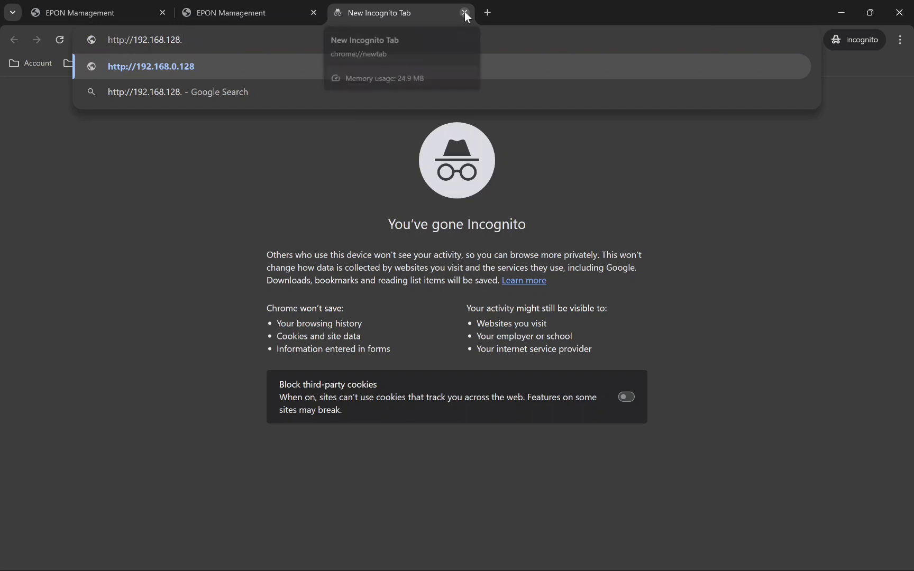
{"action": "type", "text": "4"}
{"action": "key", "text": "Return"}
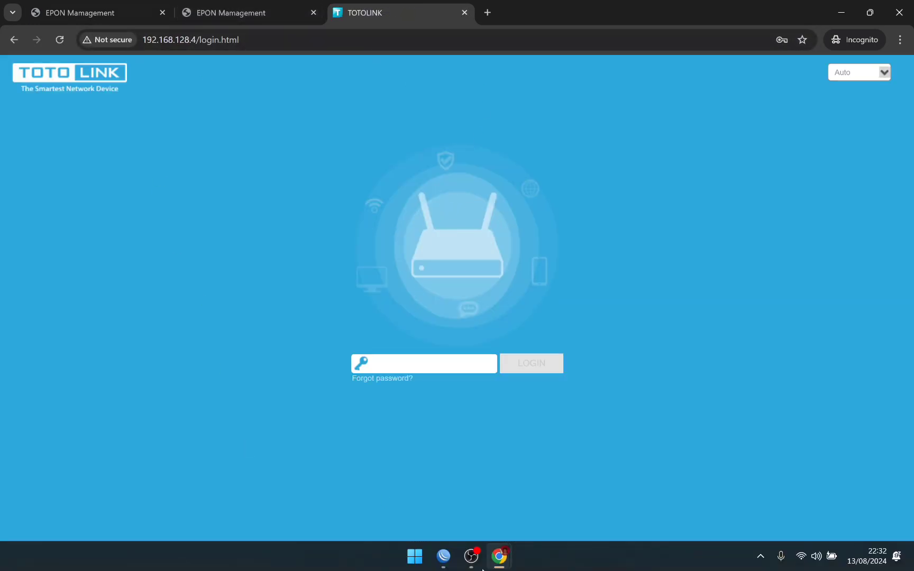
{"action": "left_click", "coordinate": [432, 560]}
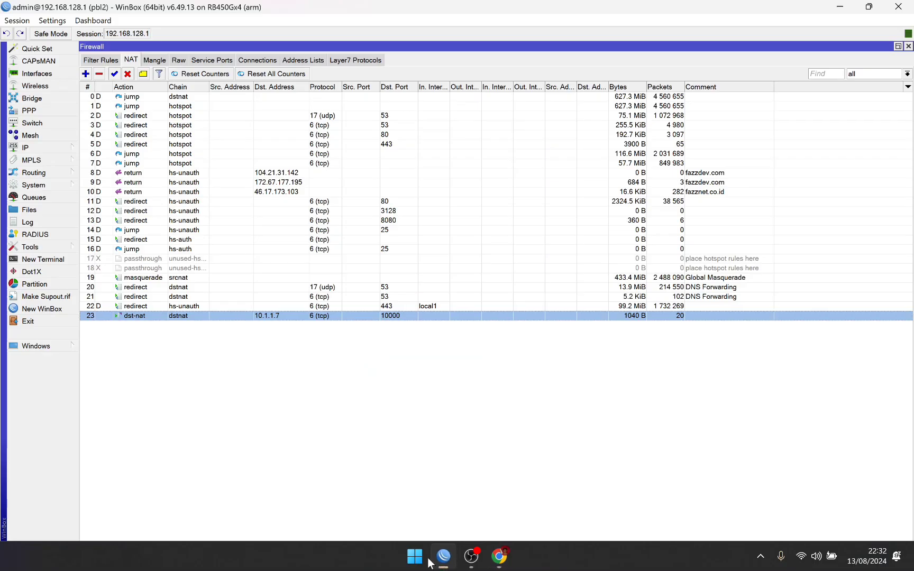
Step: Start a new NAT rule with chain dstnat
{"action": "left_click", "coordinate": [154, 359]}
{"action": "left_click", "coordinate": [85, 74]}
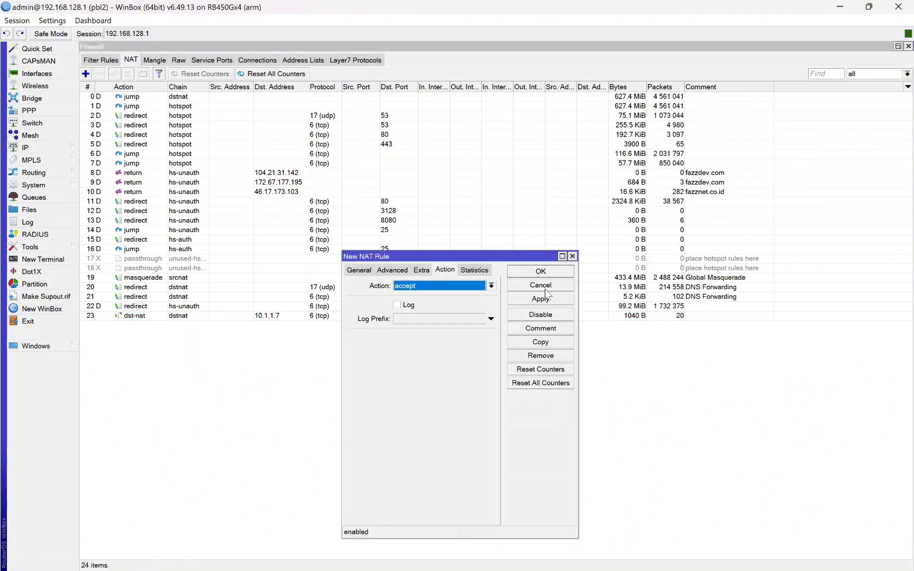
{"action": "left_click", "coordinate": [363, 270]}
{"action": "left_click", "coordinate": [492, 285]}
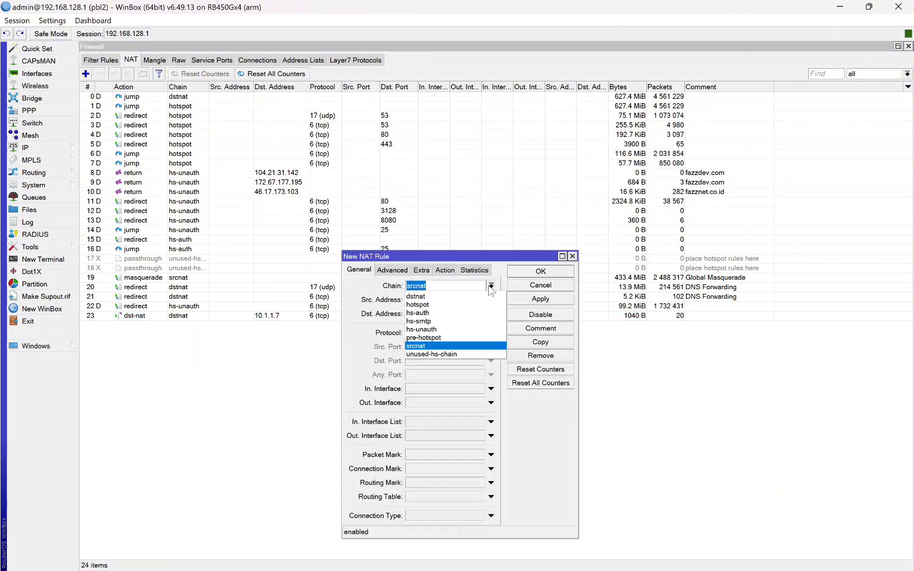
{"action": "left_click", "coordinate": [435, 297]}
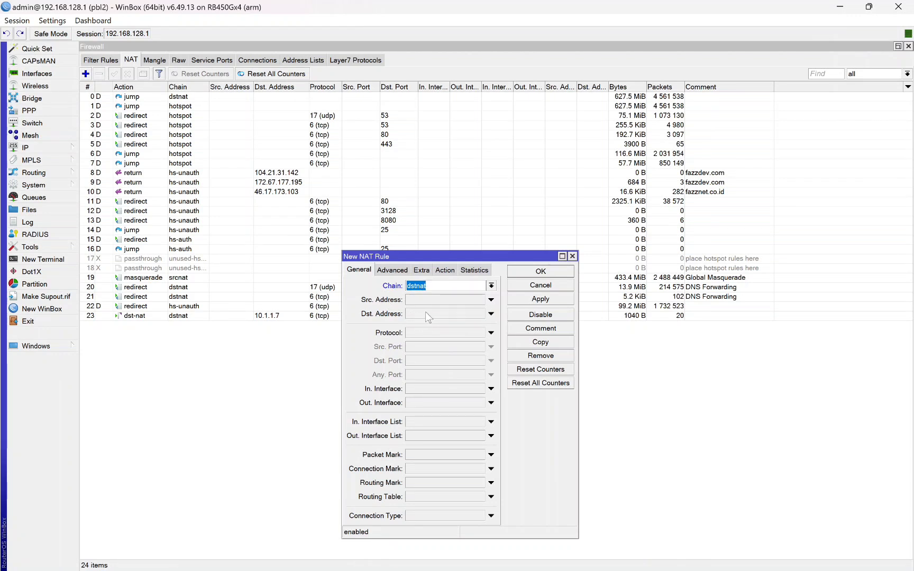
Step: Copy the 10.1.1.7 address from the IP Addresses list
{"action": "left_click", "coordinate": [26, 147]}
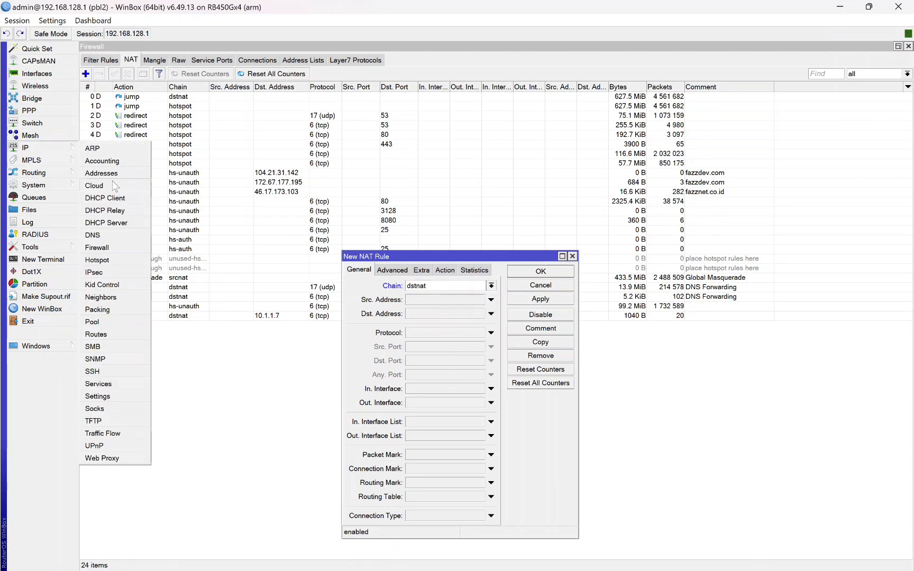
{"action": "left_click", "coordinate": [108, 172]}
{"action": "double_click", "coordinate": [451, 241]}
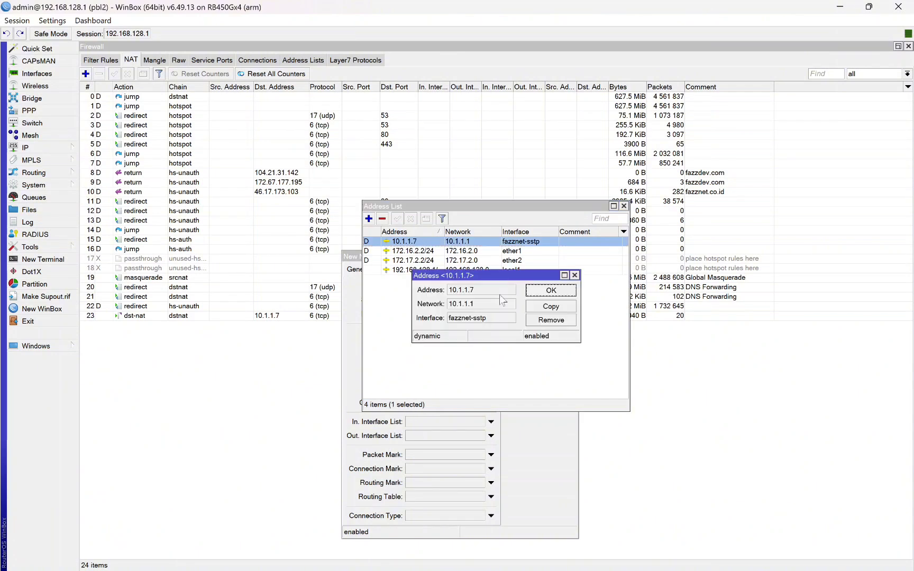
{"action": "left_click_drag", "start_coordinate": [500, 290], "coordinate": [449, 290]}
{"action": "right_click", "coordinate": [466, 290]}
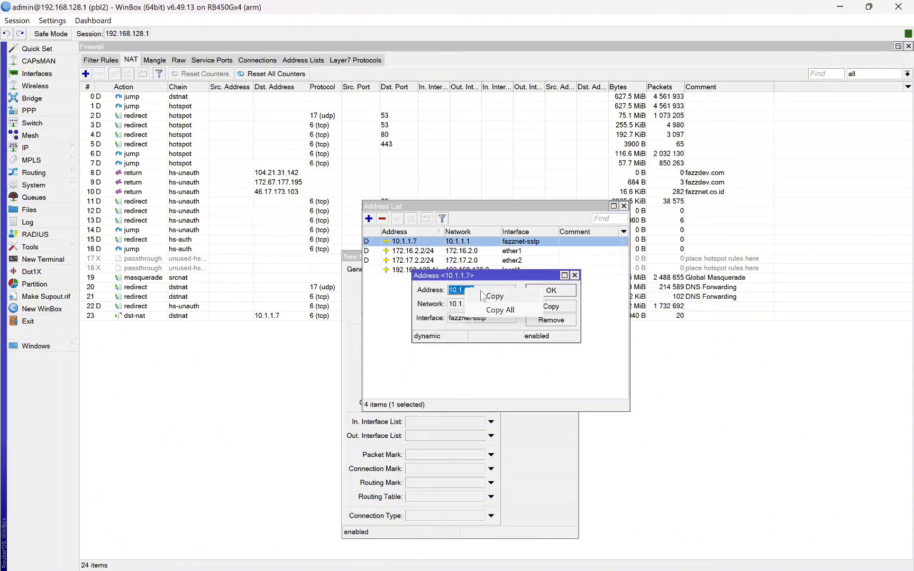
{"action": "left_click", "coordinate": [493, 296]}
{"action": "left_click", "coordinate": [575, 275]}
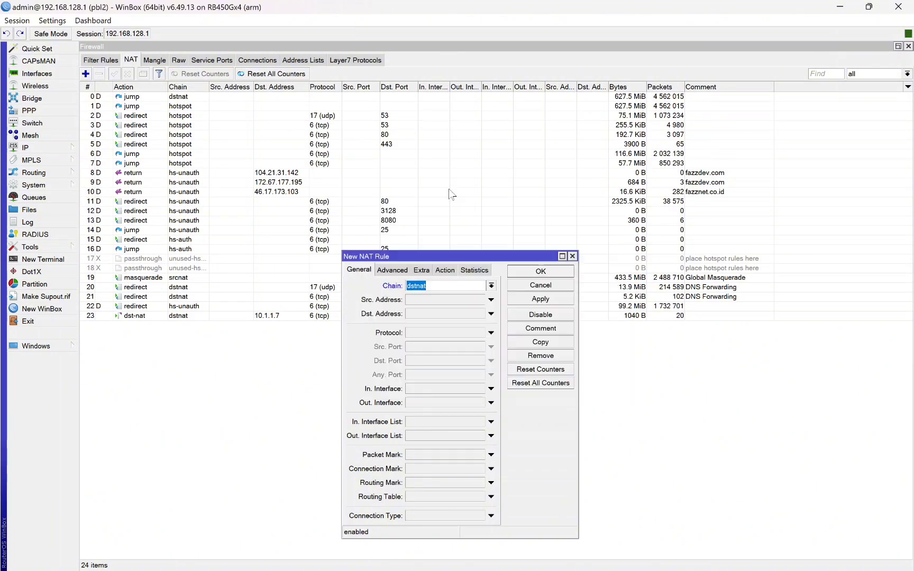
{"action": "left_click", "coordinate": [624, 206]}
{"action": "left_click", "coordinate": [58, 150]}
{"action": "left_click", "coordinate": [125, 172]}
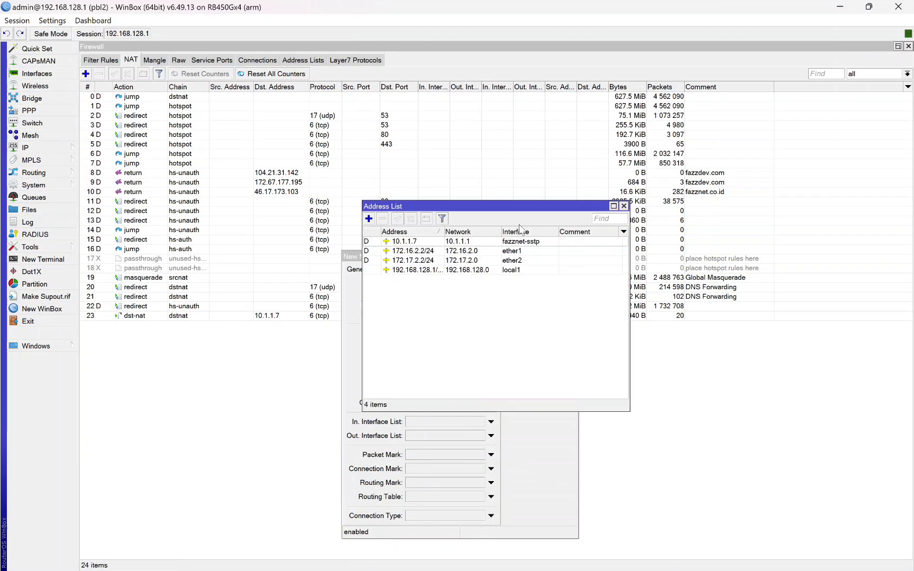
{"action": "left_click", "coordinate": [523, 241]}
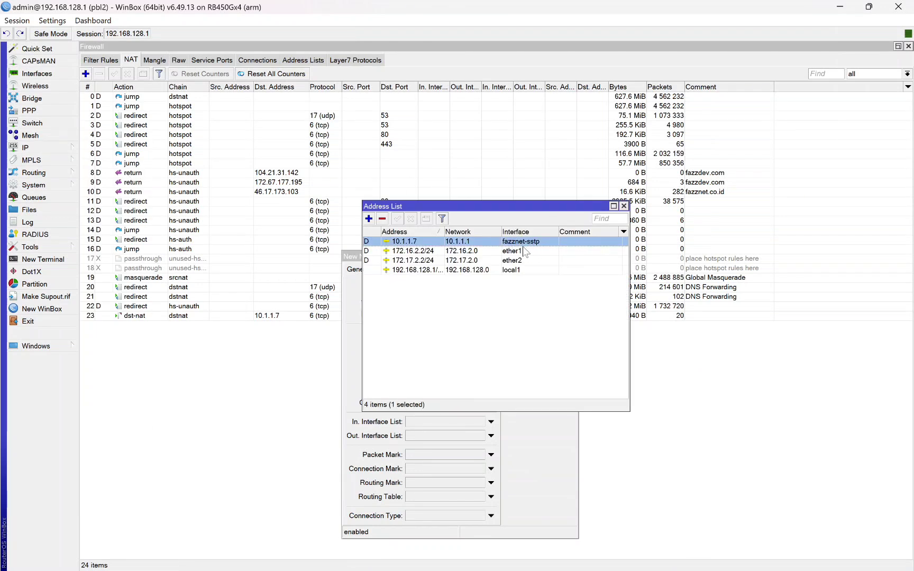
{"action": "left_click", "coordinate": [624, 205]}
Step: Set the rule's Dst. Address to 10.1.1.7 and Protocol to tcp
{"action": "left_click", "coordinate": [429, 314]}
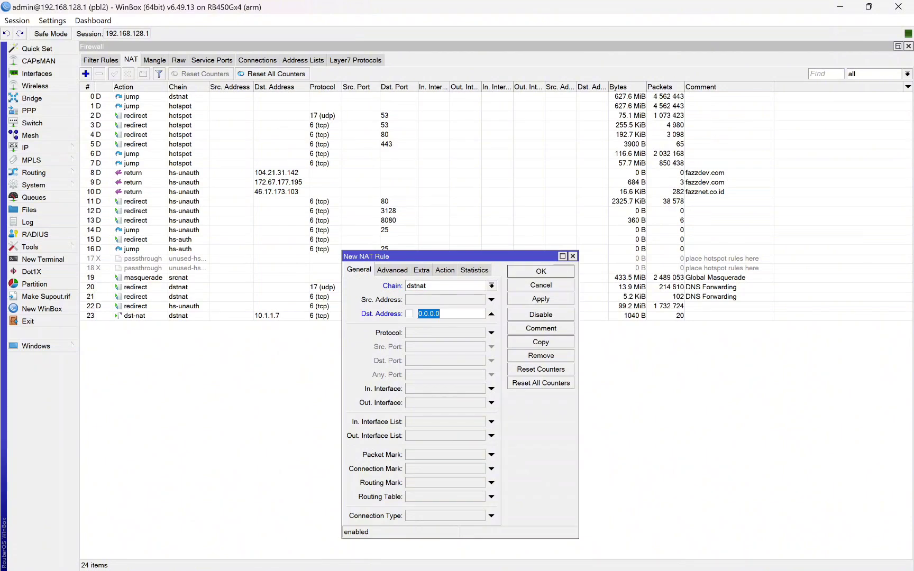
{"action": "key", "text": "ctrl+v"}
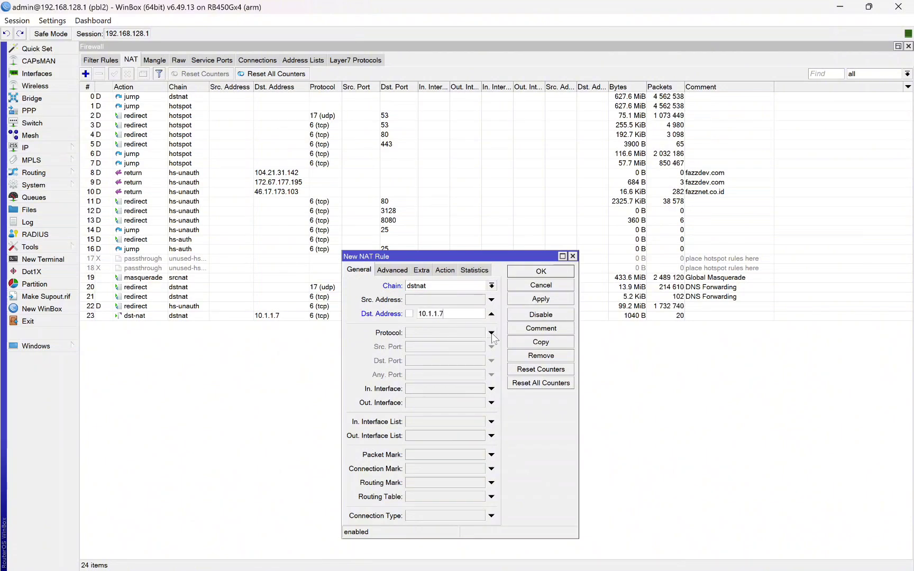
{"action": "left_click", "coordinate": [491, 333]}
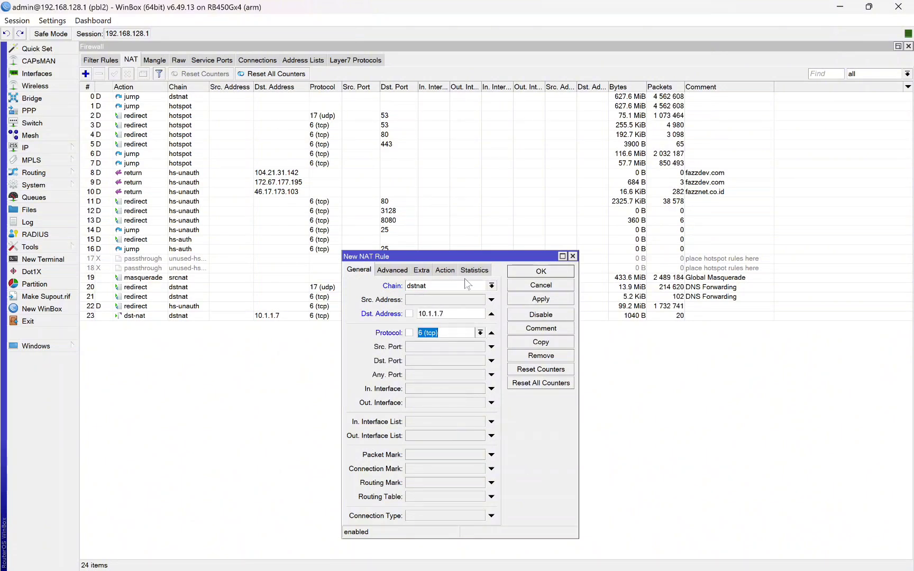
{"action": "left_click_drag", "start_coordinate": [463, 259], "coordinate": [581, 255]}
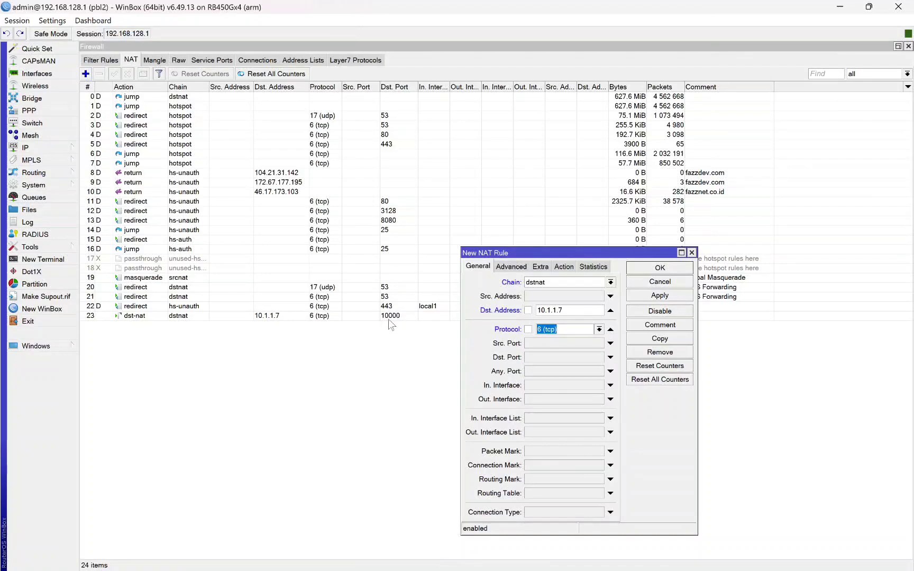
Step: Glance at the VPN status page, then return to the new NAT rule
{"action": "mouse_move", "coordinate": [498, 556]}
{"action": "left_click", "coordinate": [429, 491]}
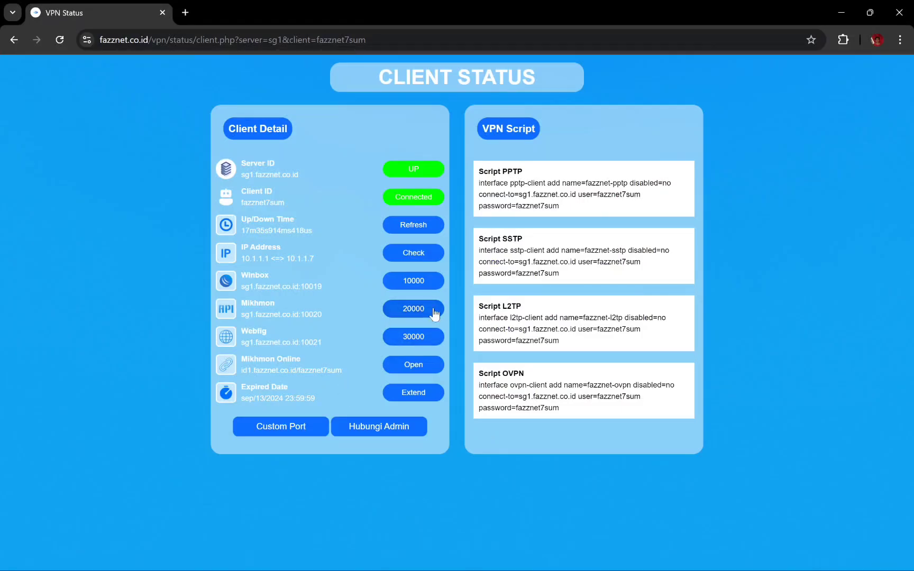
{"action": "mouse_move", "coordinate": [471, 560]}
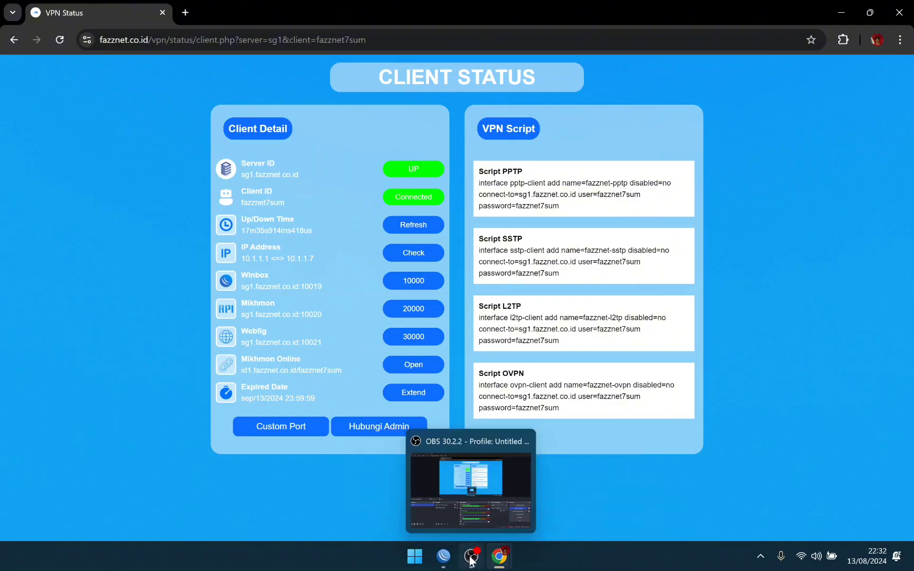
{"action": "left_click", "coordinate": [487, 471]}
{"action": "left_click", "coordinate": [444, 555]}
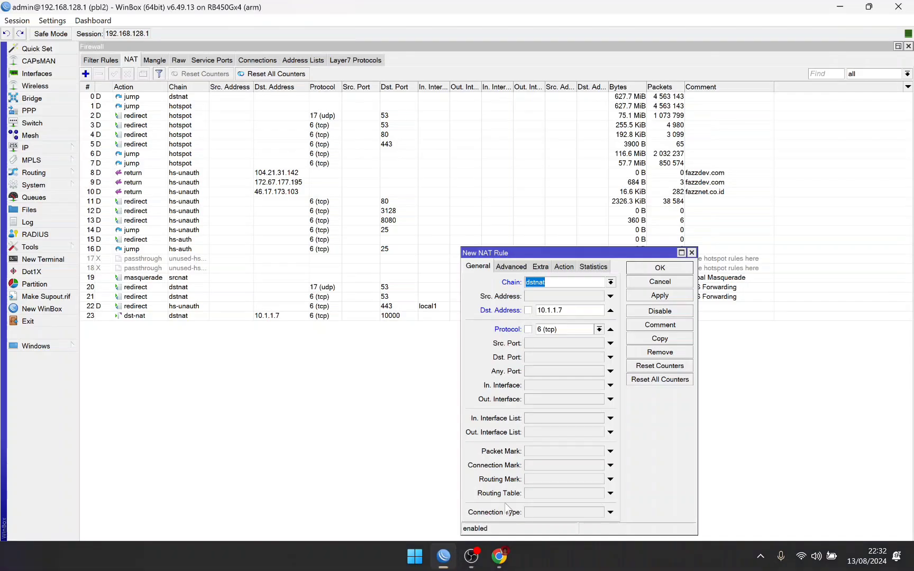
Step: Set the rule's Dst. Port to 20000 and its action to dst-nat
{"action": "left_click", "coordinate": [610, 357]}
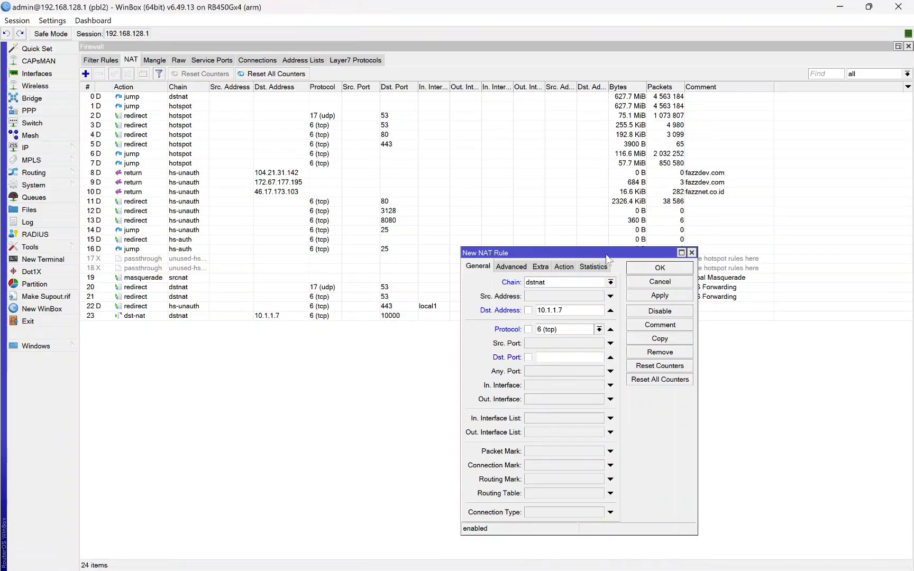
{"action": "left_click_drag", "start_coordinate": [606, 254], "coordinate": [543, 265]}
{"action": "type", "text": "20000"}
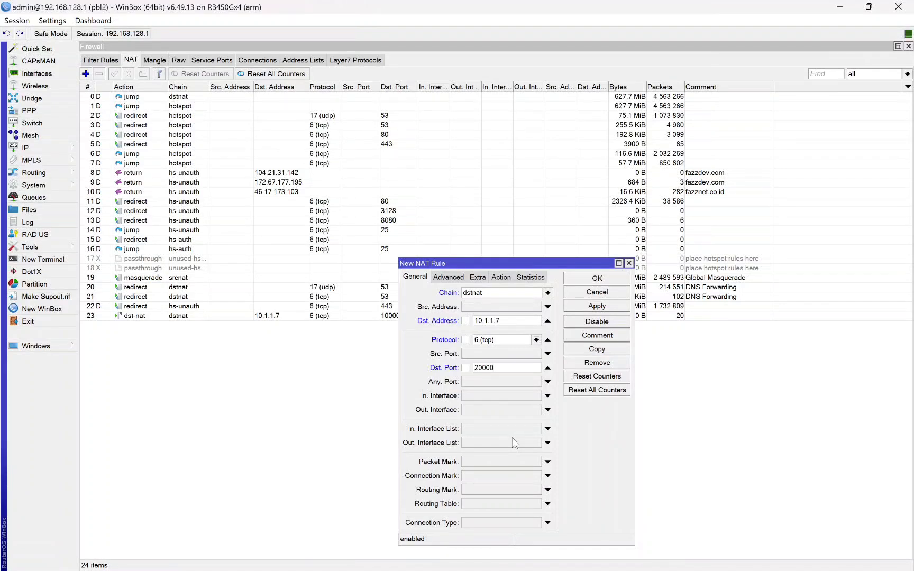
{"action": "left_click", "coordinate": [507, 280]}
{"action": "left_click", "coordinate": [548, 293]}
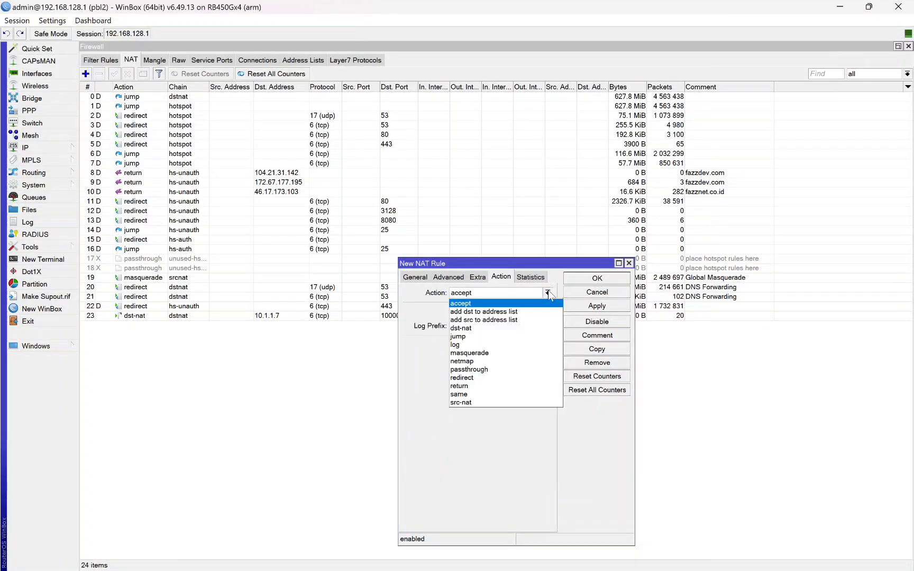
{"action": "left_click", "coordinate": [487, 329]}
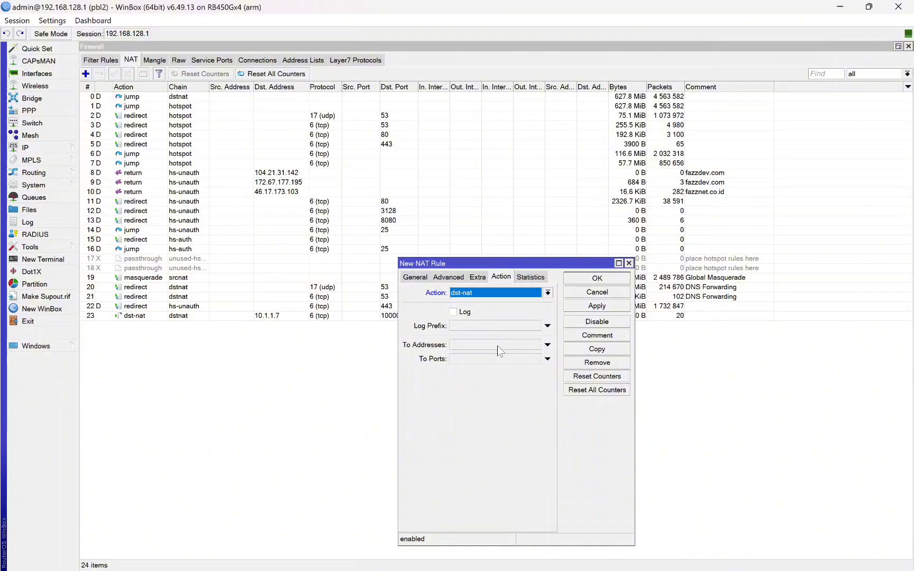
{"action": "left_click", "coordinate": [529, 344]}
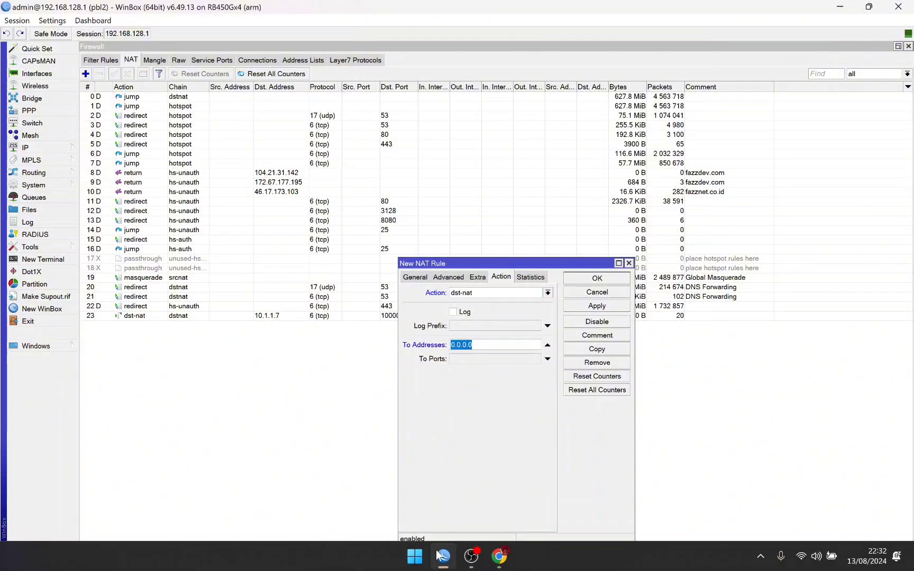
Step: Copy the TOTOLINK address 192.168.128.4 from Chrome's address bar
{"action": "left_click", "coordinate": [500, 557]}
{"action": "left_click", "coordinate": [577, 464]}
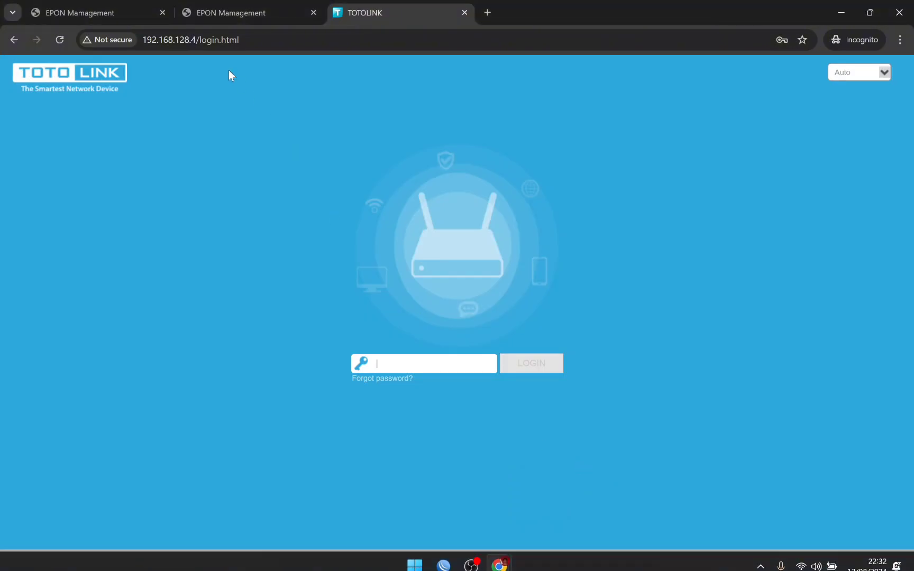
{"action": "left_click_drag", "start_coordinate": [196, 40], "coordinate": [141, 40]}
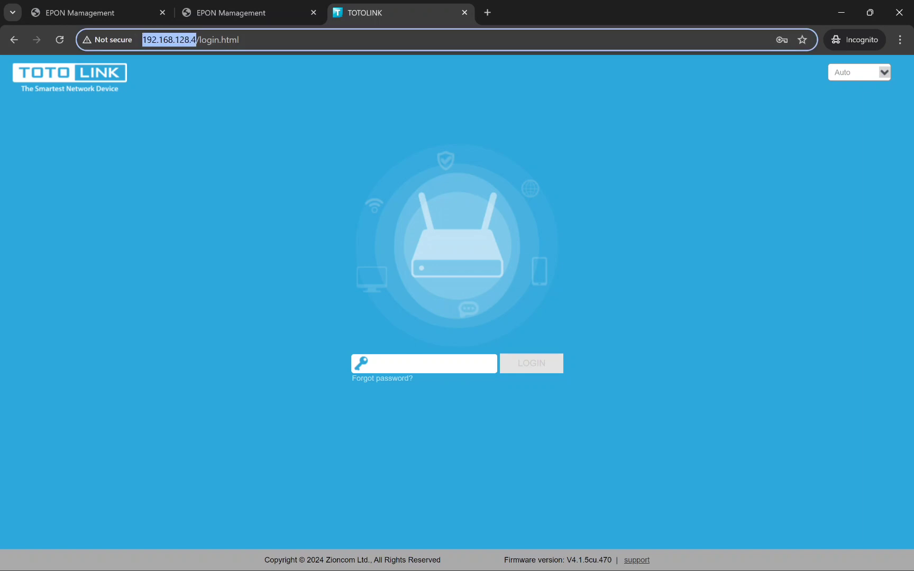
{"action": "right_click", "coordinate": [160, 39]}
{"action": "left_click", "coordinate": [233, 126]}
{"action": "mouse_move", "coordinate": [473, 557]}
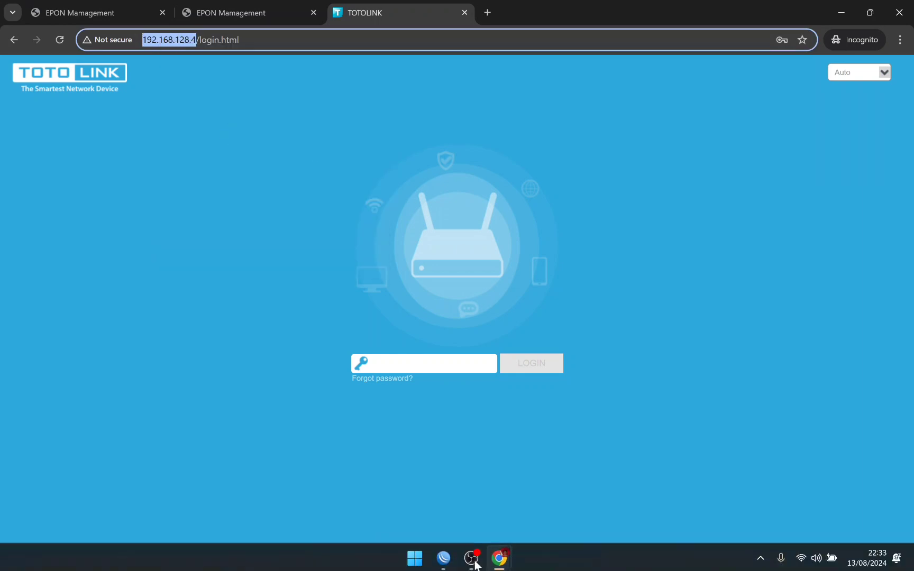
{"action": "left_click", "coordinate": [444, 556]}
{"action": "left_click_drag", "start_coordinate": [473, 345], "coordinate": [450, 345]}
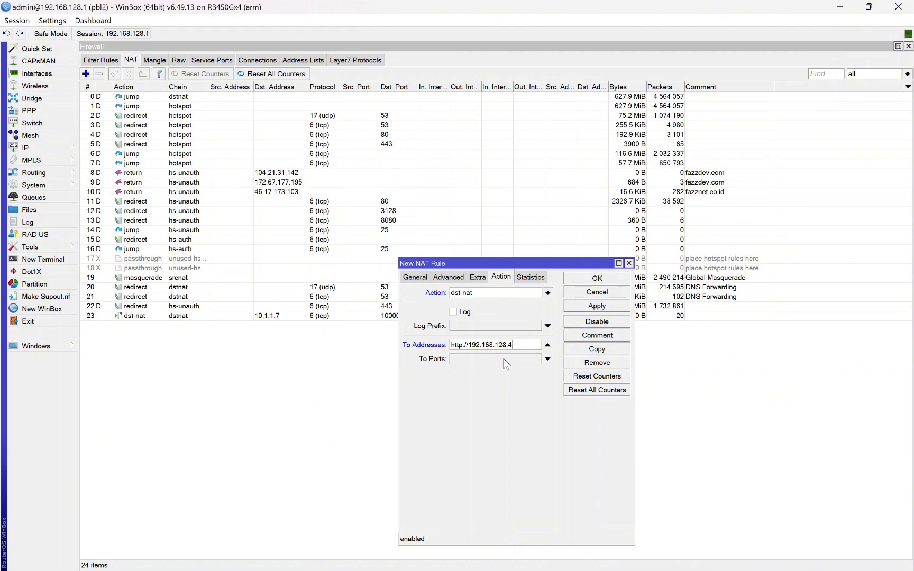
{"action": "key", "text": "Left"}
{"action": "key", "text": "Left"}
{"action": "key", "text": "Left"}
{"action": "key", "text": "Left"}
{"action": "key", "text": "shift+Left"}
{"action": "key", "text": "shift+Home"}
{"action": "key", "text": "BackSpace"}
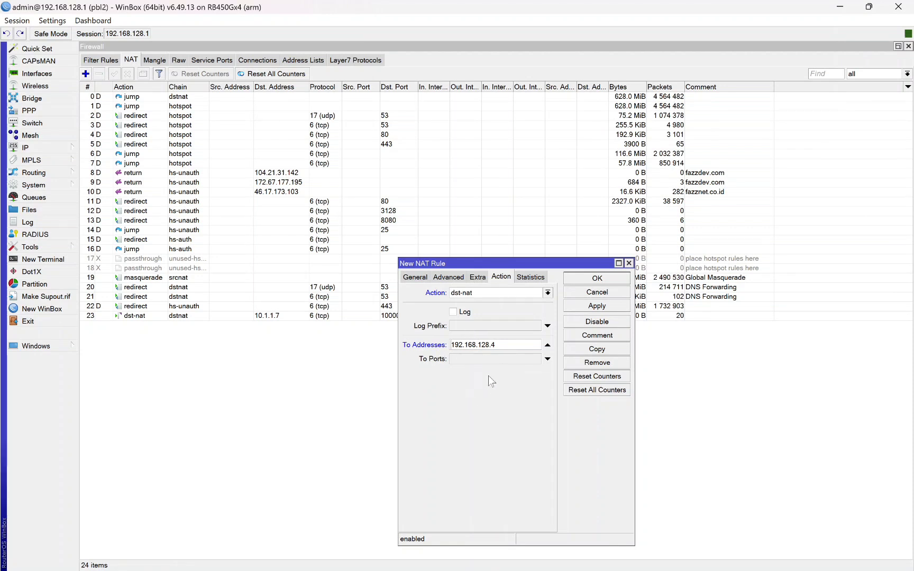
{"action": "left_click", "coordinate": [476, 361]}
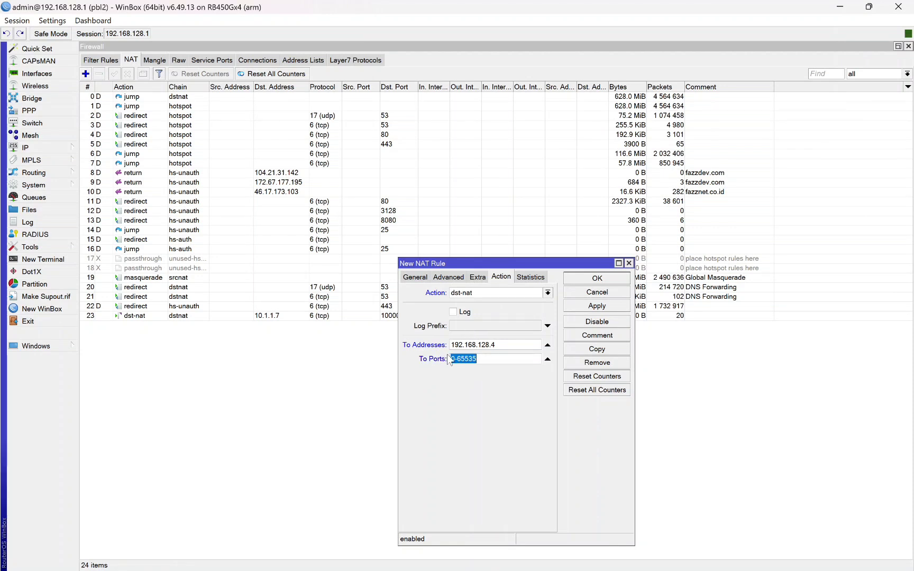
{"action": "type", "text": "80"}
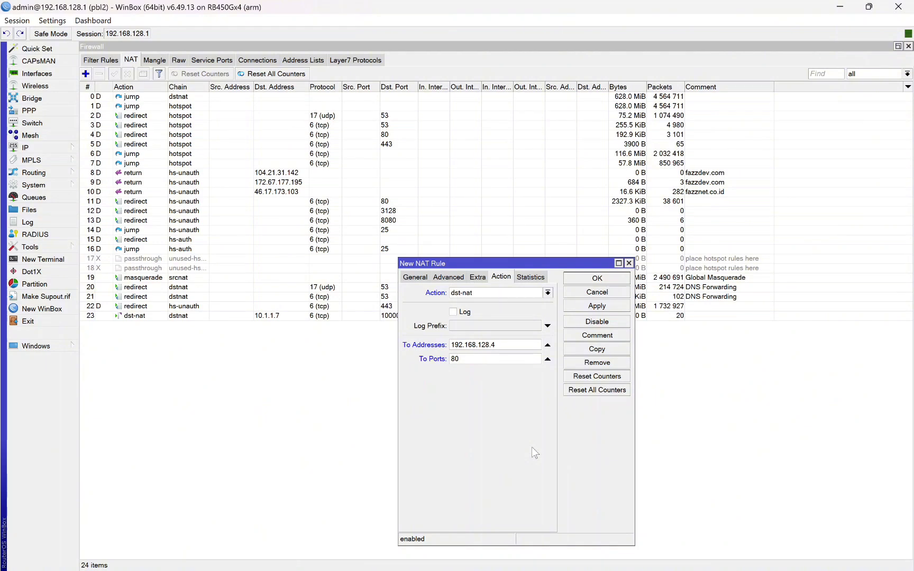
{"action": "key", "text": "Return"}
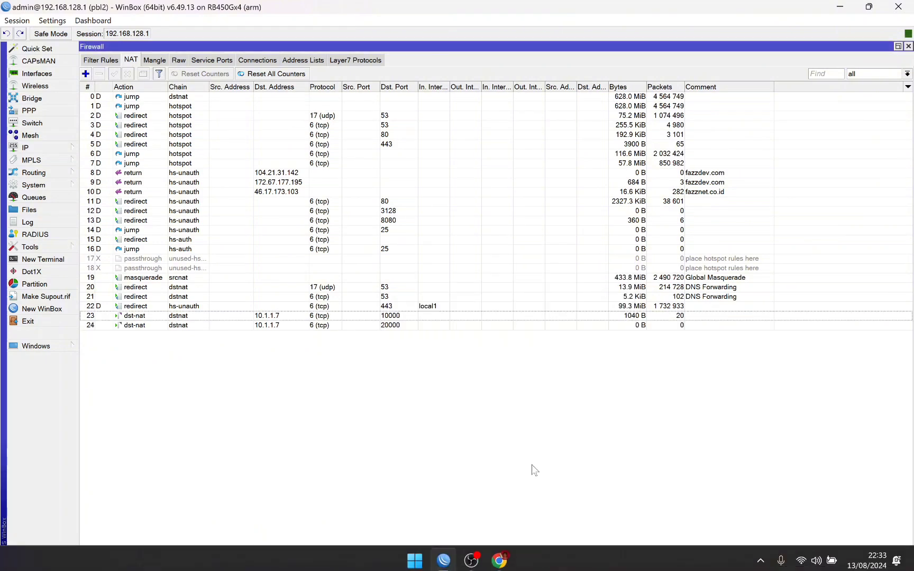
Step: Glance at the TOTOLINK login page, then return to WinBox
{"action": "mouse_move", "coordinate": [499, 560]}
{"action": "left_click", "coordinate": [538, 501]}
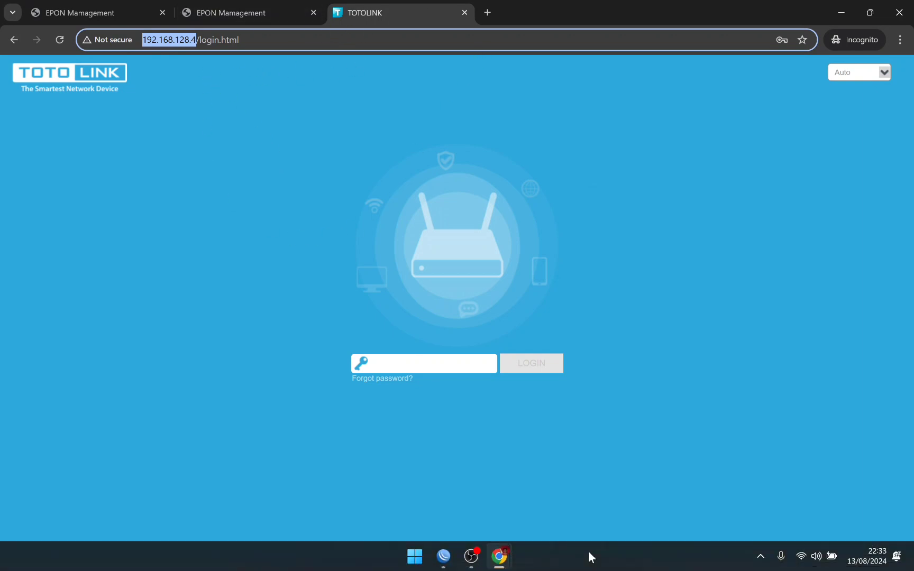
{"action": "left_click", "coordinate": [414, 561]}
{"action": "left_click", "coordinate": [444, 561]}
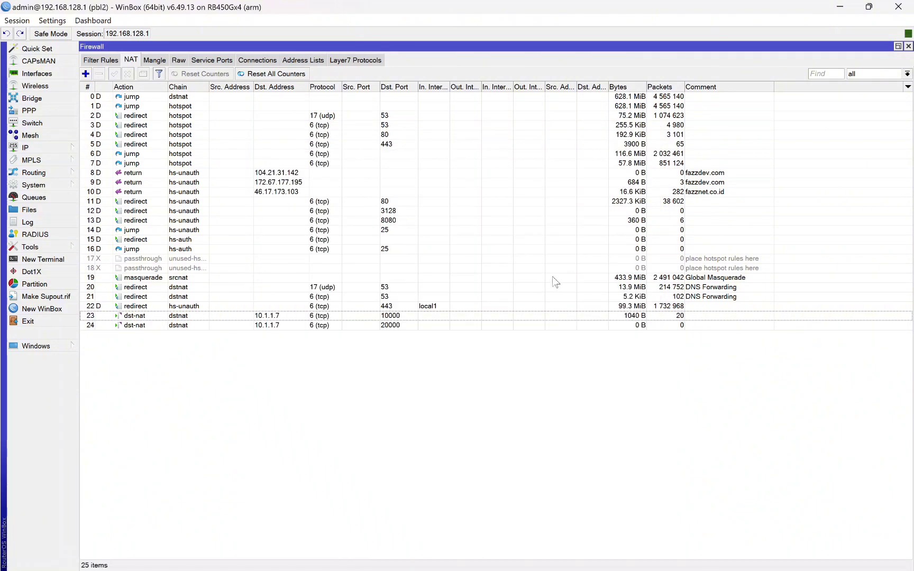
Step: Open rule 24 and review its general match settings for destination 10.1.1.7
{"action": "left_click", "coordinate": [430, 324]}
{"action": "double_click", "coordinate": [430, 324]}
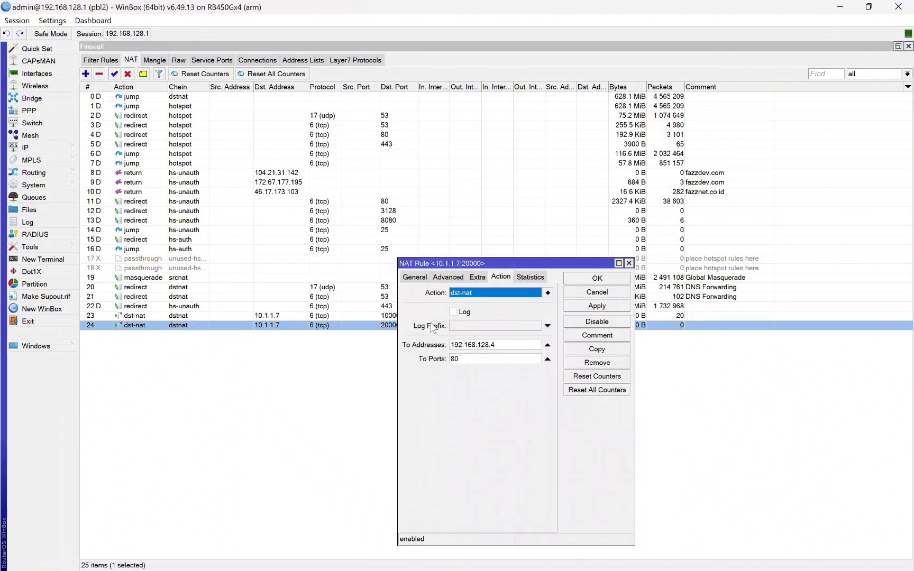
{"action": "left_click", "coordinate": [414, 277]}
{"action": "left_click_drag", "start_coordinate": [517, 255], "coordinate": [506, 198]}
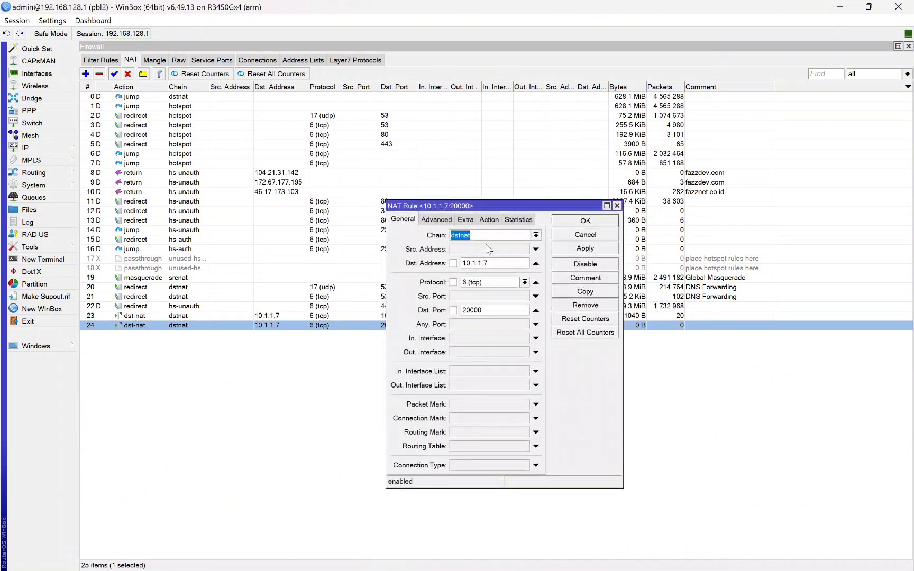
{"action": "left_click", "coordinate": [487, 263]}
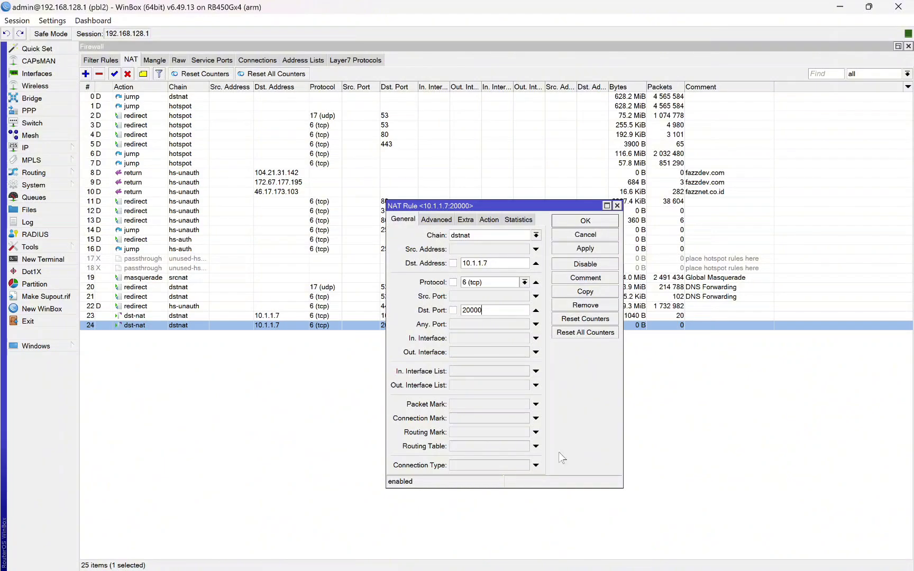
Step: Highlight the Mikhmon remote address, then review rule 24's action target
{"action": "mouse_move", "coordinate": [499, 559]}
{"action": "left_click", "coordinate": [407, 507]}
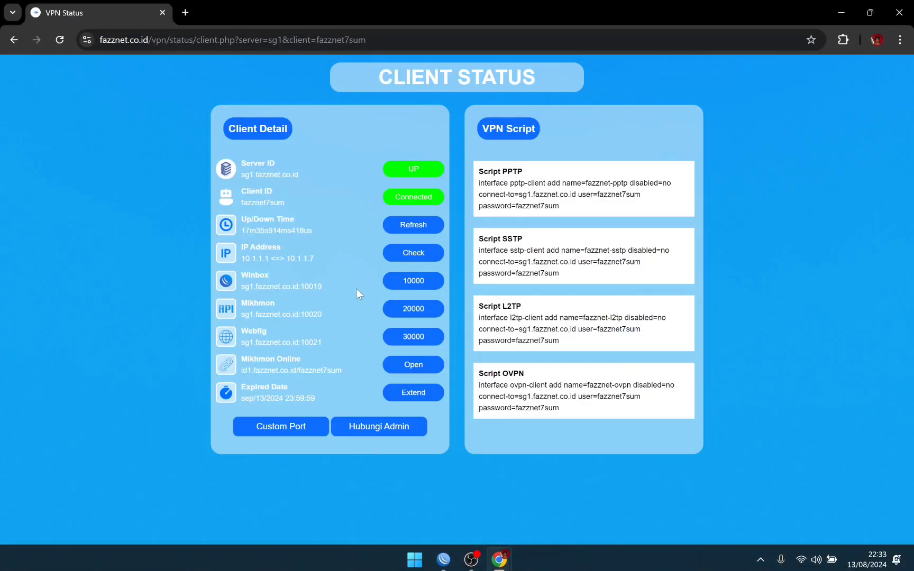
{"action": "left_click_drag", "start_coordinate": [239, 302], "coordinate": [326, 313]}
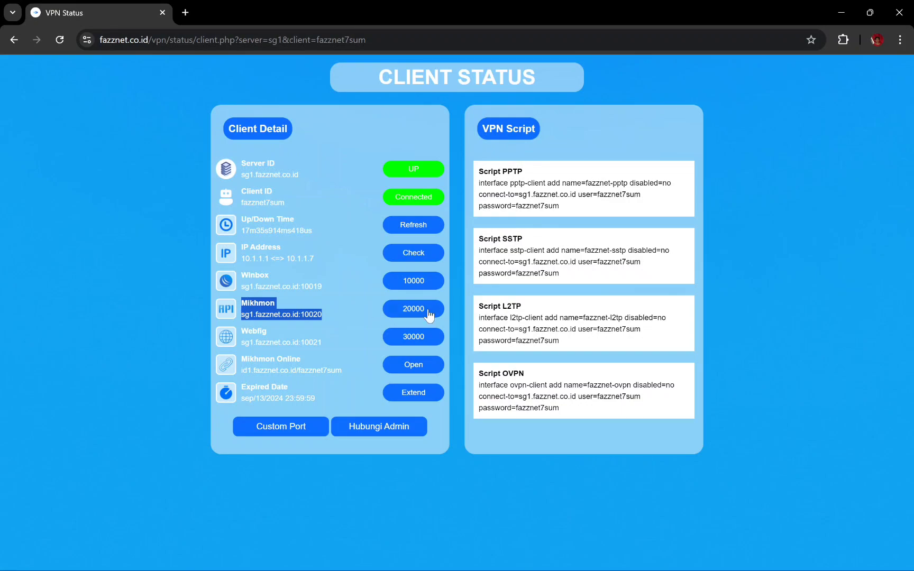
{"action": "left_click", "coordinate": [444, 559]}
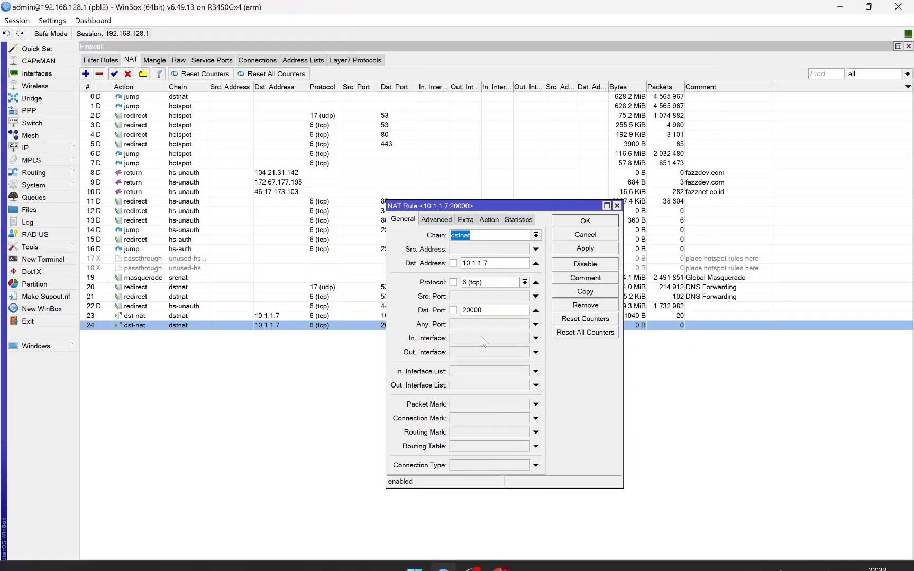
{"action": "left_click", "coordinate": [489, 220]}
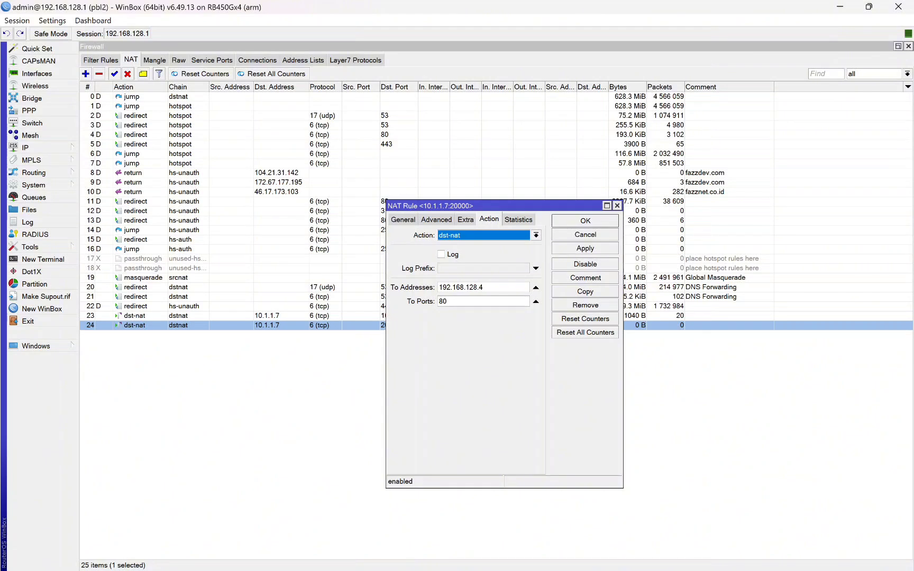
{"action": "left_click_drag", "start_coordinate": [442, 287], "coordinate": [483, 288]}
{"action": "left_click", "coordinate": [484, 287]}
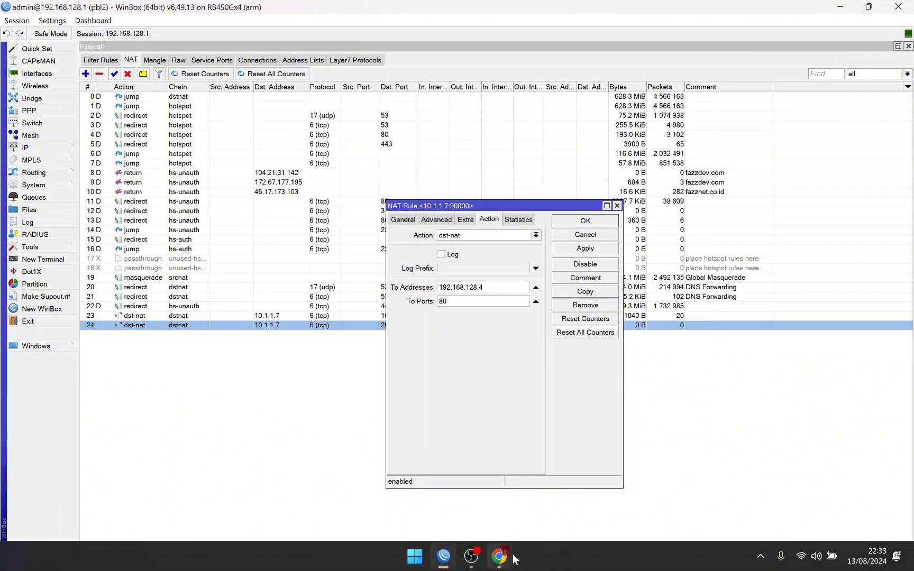
Step: Close rule 24's settings with OK
{"action": "left_click", "coordinate": [512, 556]}
{"action": "mouse_move", "coordinate": [502, 556]}
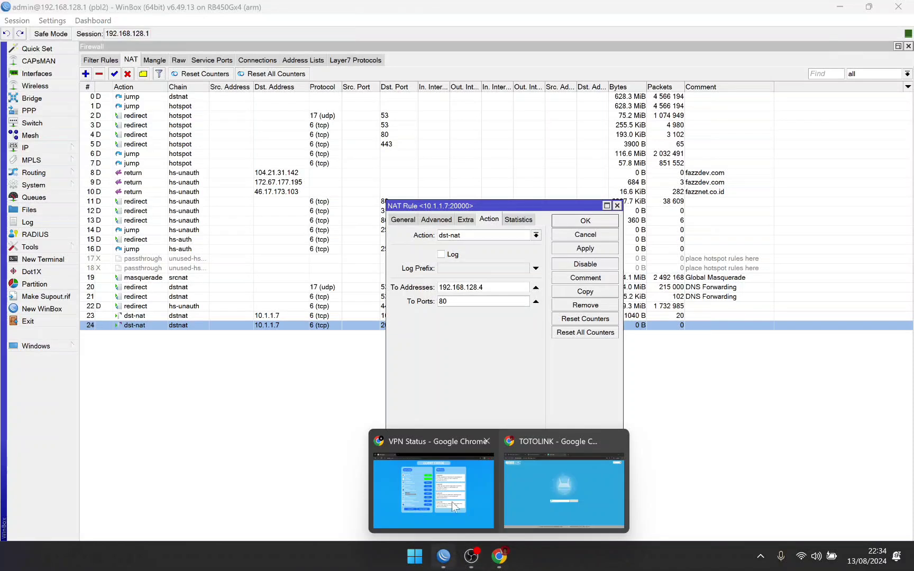
{"action": "left_click", "coordinate": [480, 328]}
{"action": "left_click", "coordinate": [567, 223]}
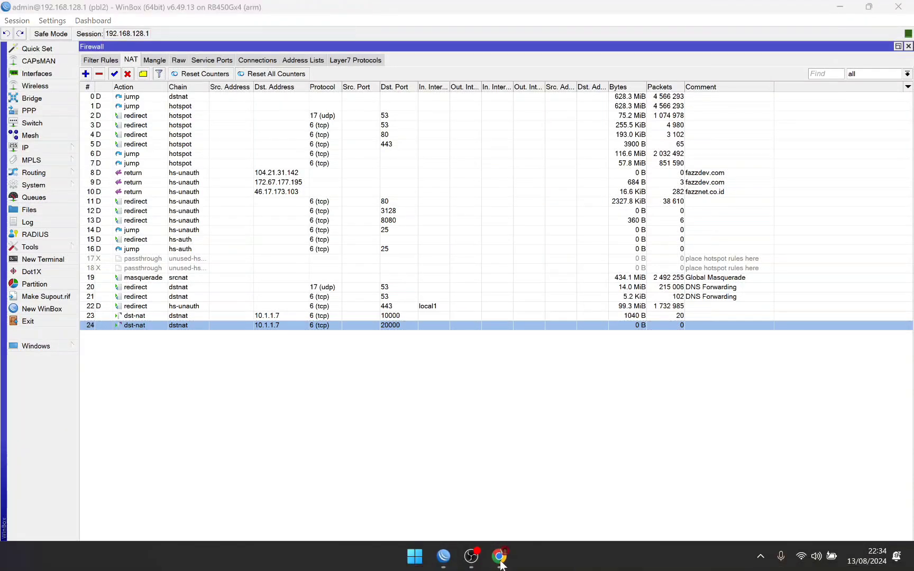
Step: Copy the Mikhmon remote address sg1.fazznet.co.id:10020 from the VPN status page
{"action": "mouse_move", "coordinate": [500, 565]}
{"action": "left_click", "coordinate": [540, 487]}
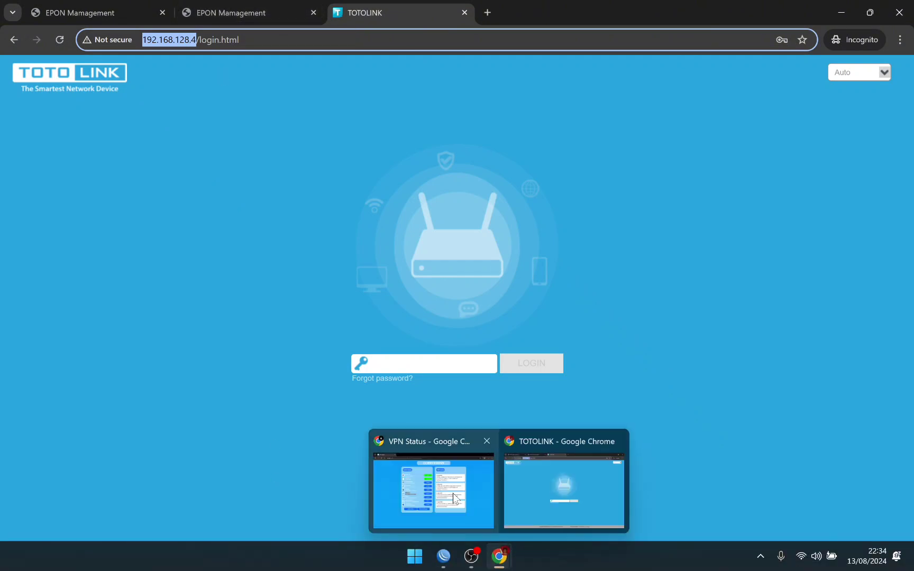
{"action": "left_click", "coordinate": [453, 493]}
{"action": "left_click", "coordinate": [335, 343]}
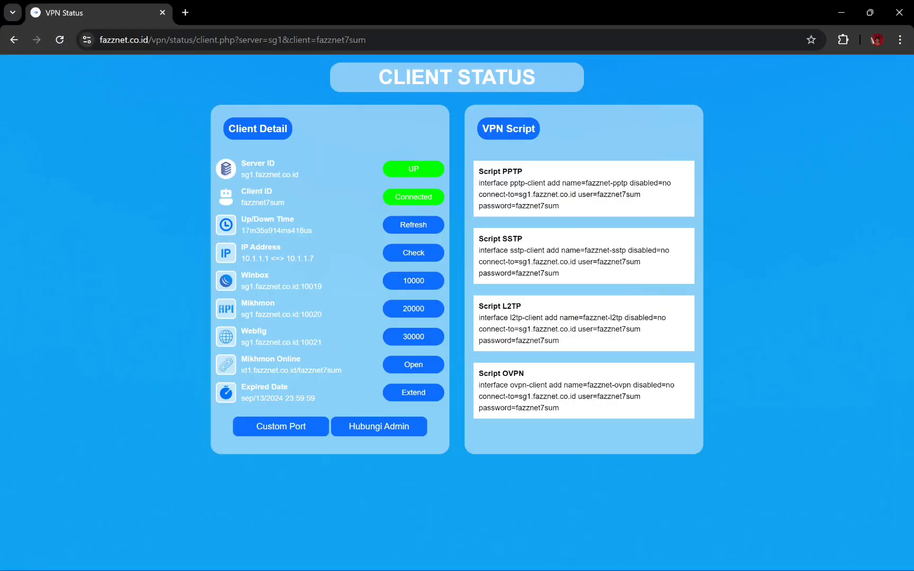
{"action": "left_click_drag", "start_coordinate": [240, 314], "coordinate": [326, 314]}
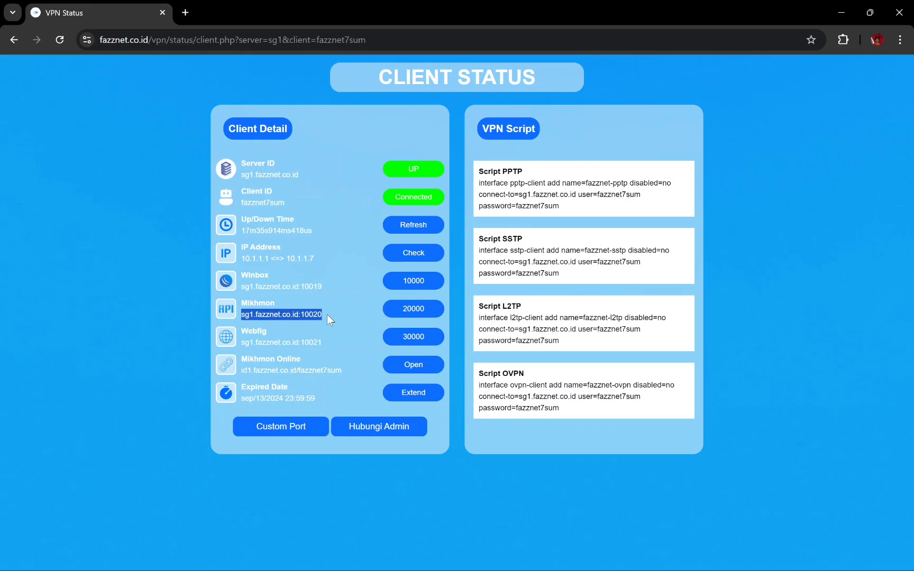
{"action": "right_click", "coordinate": [318, 314]}
{"action": "left_click", "coordinate": [331, 326]}
Step: Load sg1.fazznet.co.id:10020 in a new browser tab
{"action": "mouse_move", "coordinate": [499, 557]}
{"action": "left_click", "coordinate": [561, 479]}
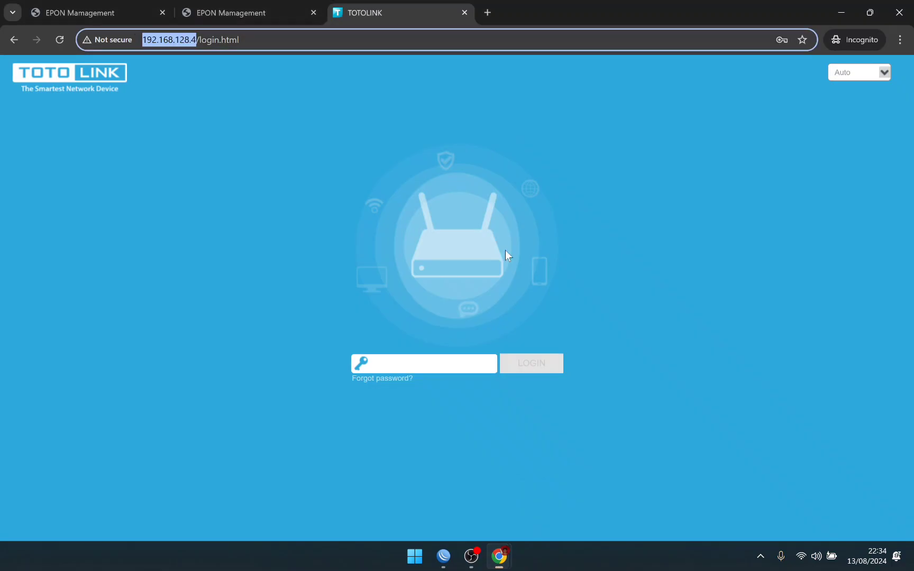
{"action": "left_click", "coordinate": [487, 14]}
{"action": "key", "text": "ctrl+v"}
{"action": "key", "text": "Return"}
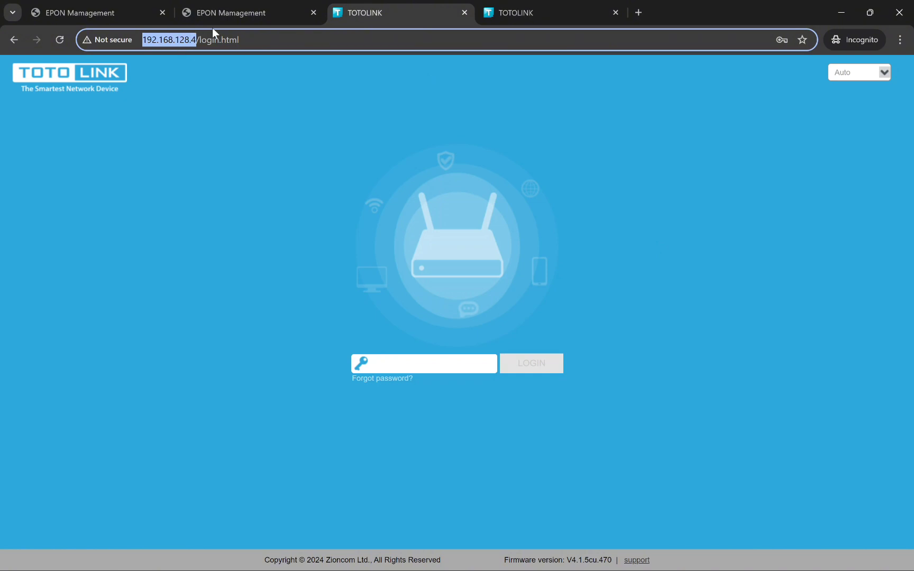
Step: Inspect the web address of the remotely loaded TOTOLINK login tab
{"action": "left_click", "coordinate": [369, 161]}
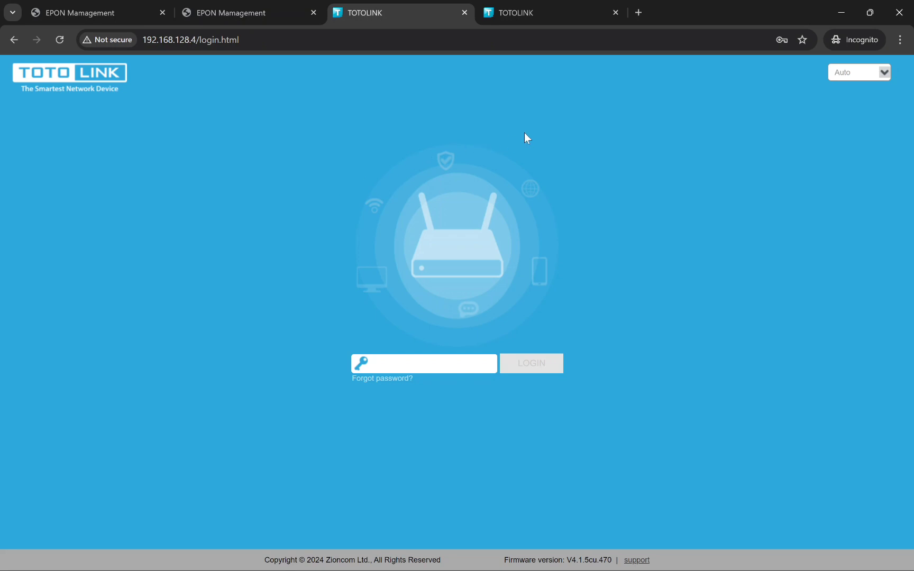
{"action": "left_click", "coordinate": [535, 11]}
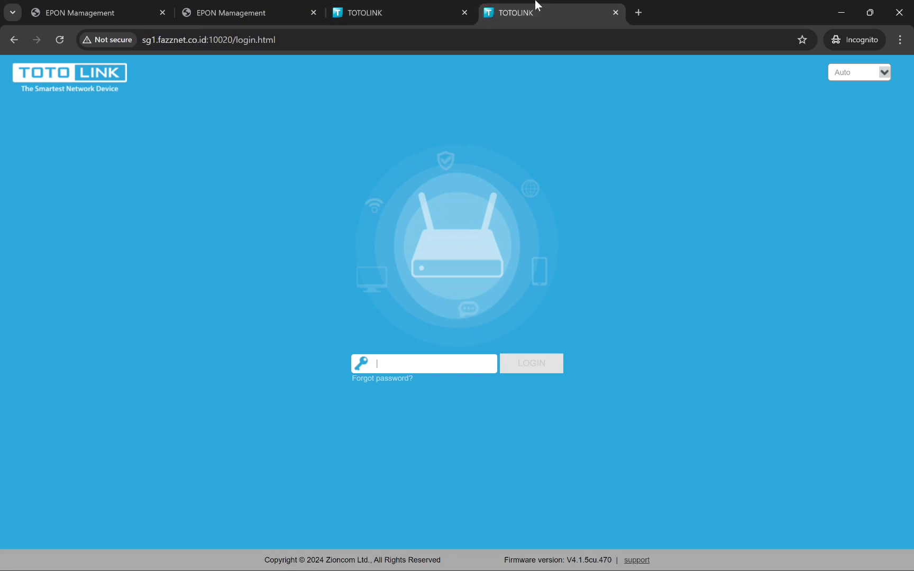
{"action": "left_click", "coordinate": [144, 39]}
{"action": "left_click_drag", "start_coordinate": [143, 40], "coordinate": [236, 39]}
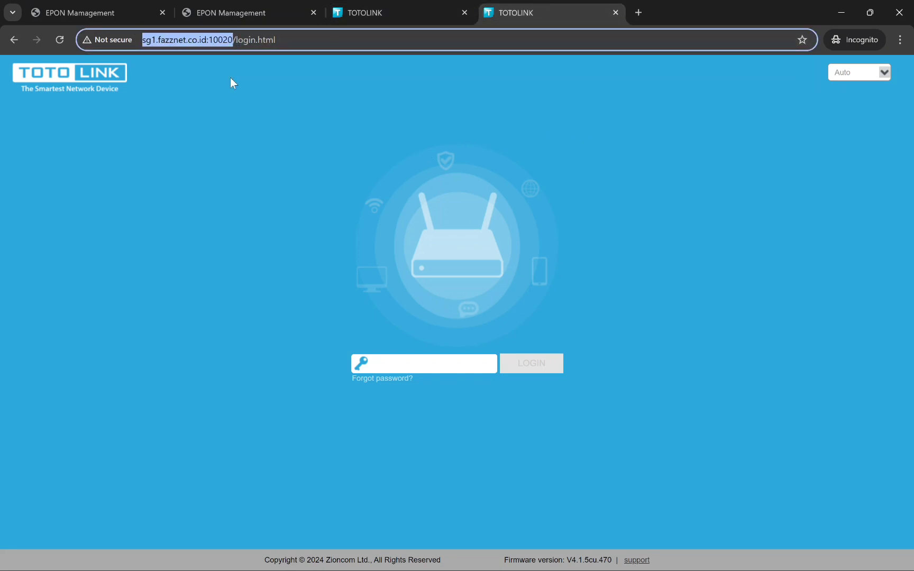
{"action": "left_click", "coordinate": [252, 118]}
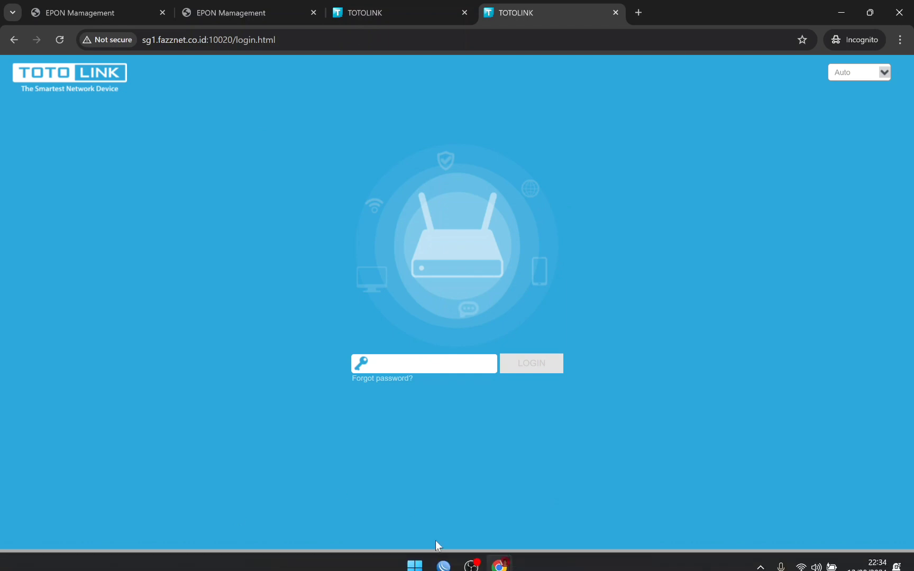
Step: Check the Webfig remote address on the VPN status page, then return to the browser
{"action": "mouse_move", "coordinate": [499, 564]}
{"action": "left_click", "coordinate": [390, 463]}
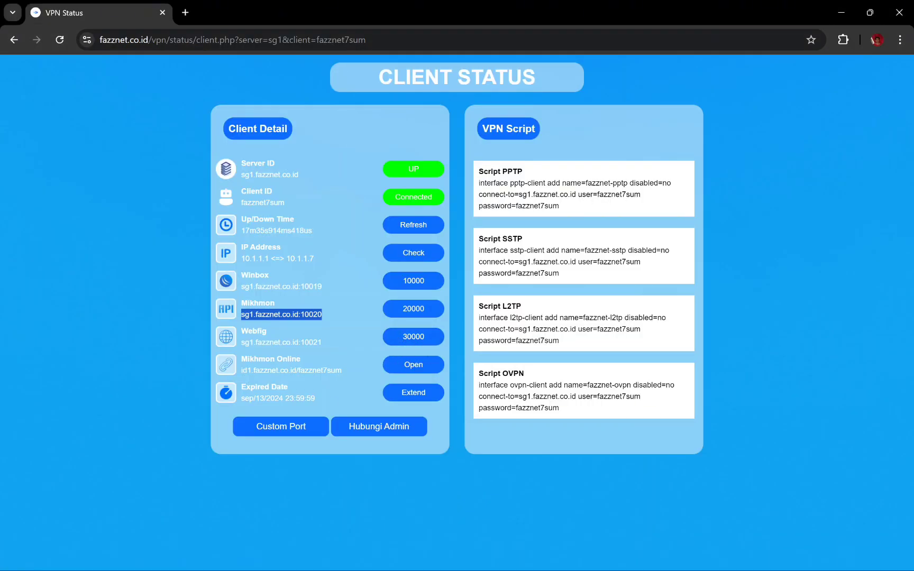
{"action": "left_click_drag", "start_coordinate": [242, 343], "coordinate": [336, 342]}
{"action": "left_click", "coordinate": [497, 524]}
{"action": "mouse_move", "coordinate": [442, 562]}
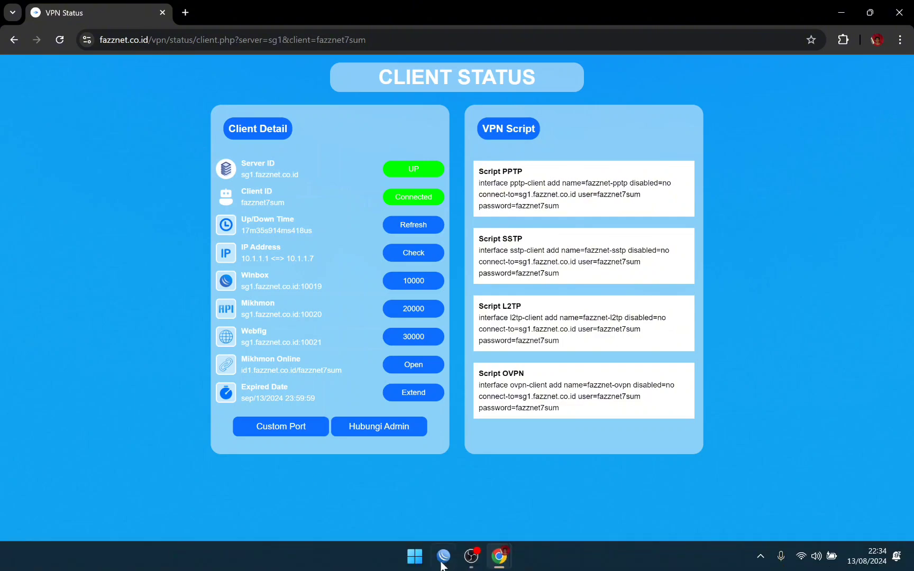
{"action": "mouse_move", "coordinate": [501, 562]}
{"action": "left_click", "coordinate": [529, 492]}
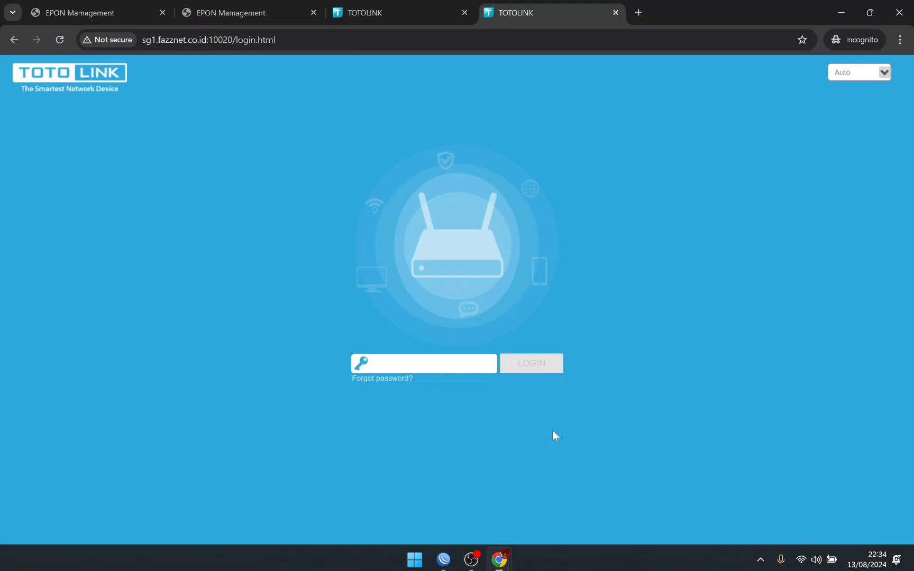
Step: In a new tab, load 192.168.128.5, then retry it on port 3000
{"action": "left_click", "coordinate": [641, 14]}
{"action": "type", "text": "192"}
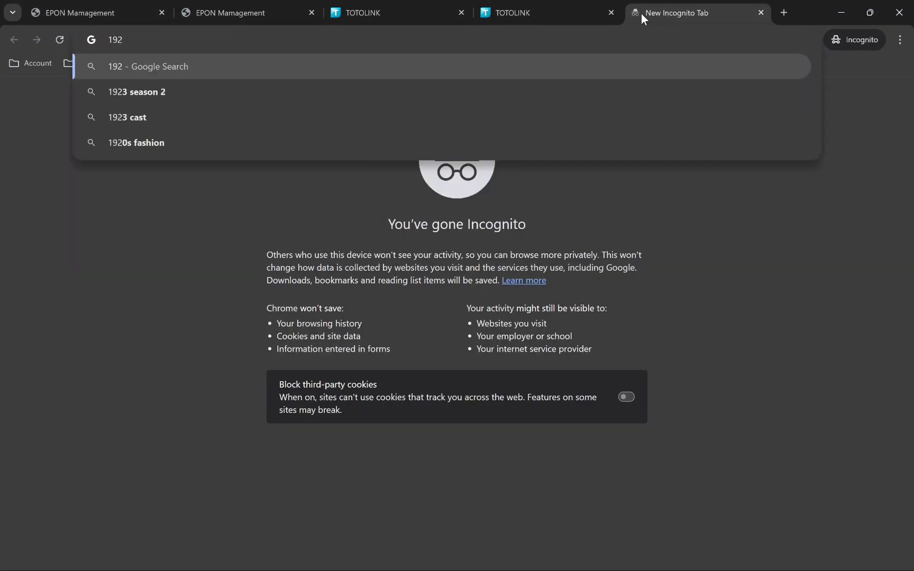
{"action": "type", "text": ".168."}
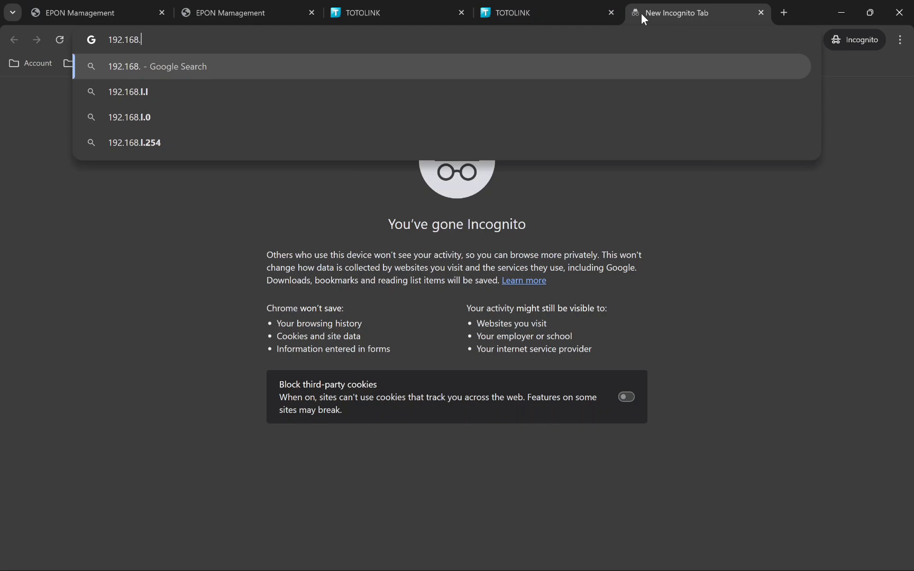
{"action": "type", "text": "128.5"}
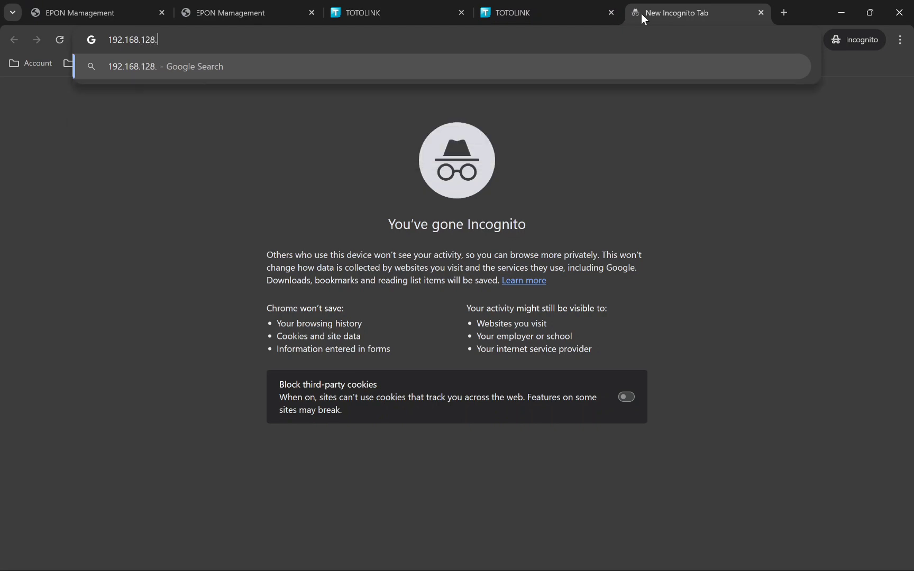
{"action": "key", "text": "Return"}
{"action": "key", "text": "ctrl+l"}
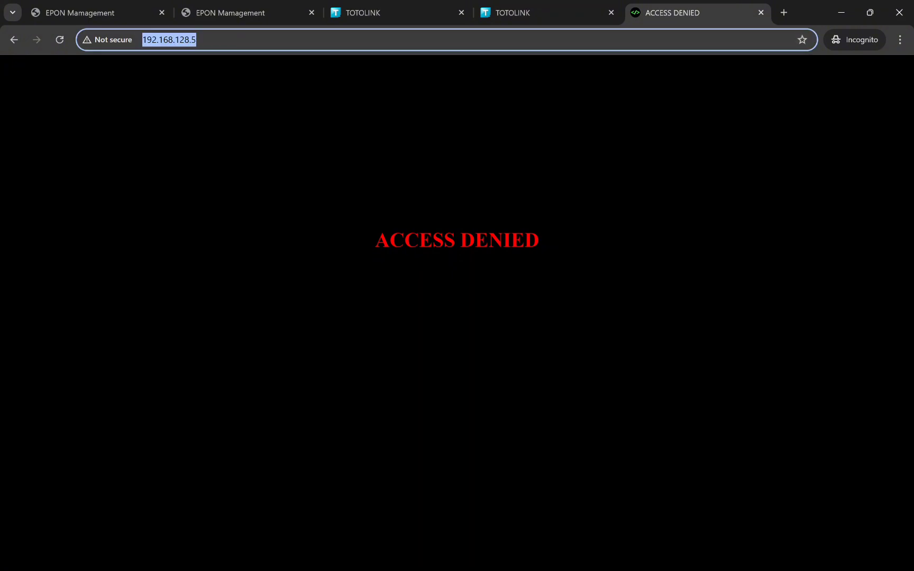
{"action": "left_click", "coordinate": [197, 39]}
{"action": "type", "text": ":3000"}
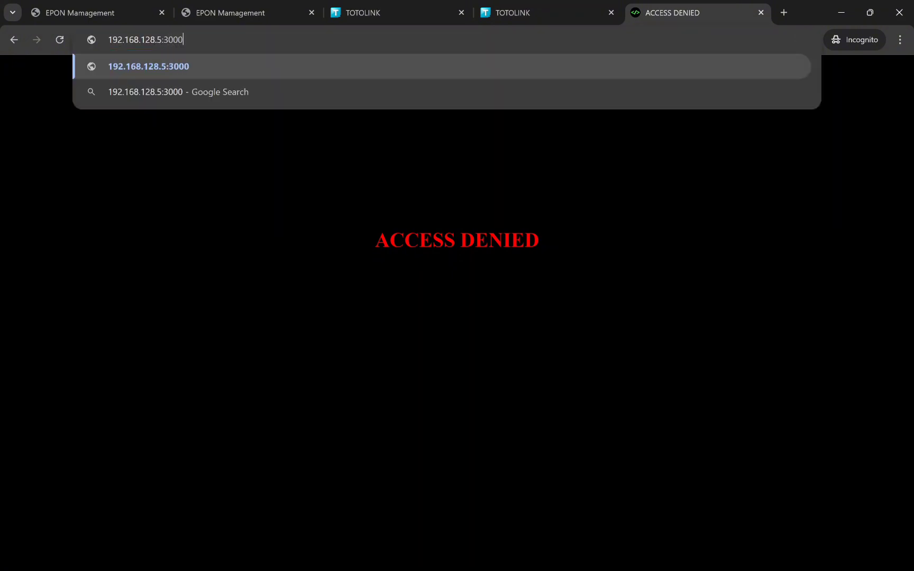
{"action": "key", "text": "Return"}
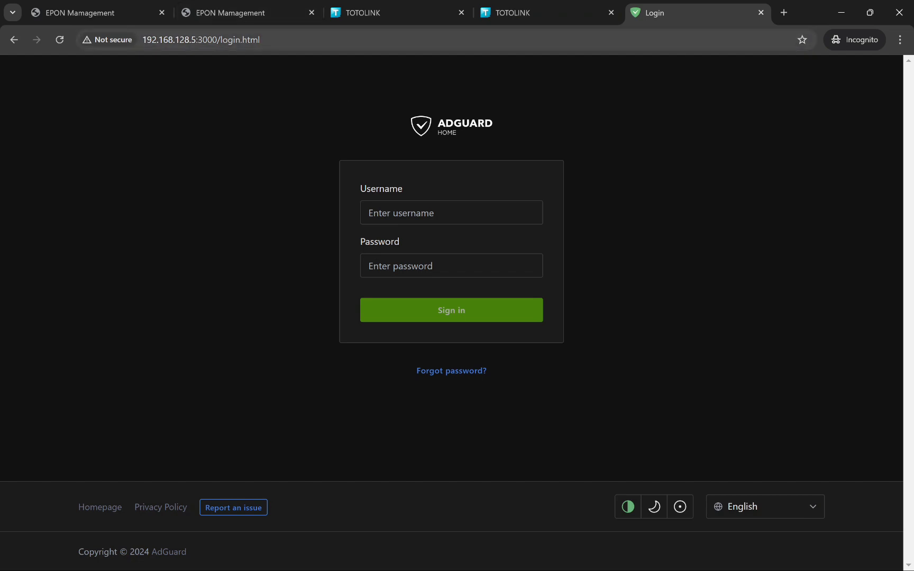
Step: Trim the login path and reload AdGuard Home at 192.168.128.5:3000
{"action": "left_click_drag", "start_coordinate": [143, 40], "coordinate": [247, 40]}
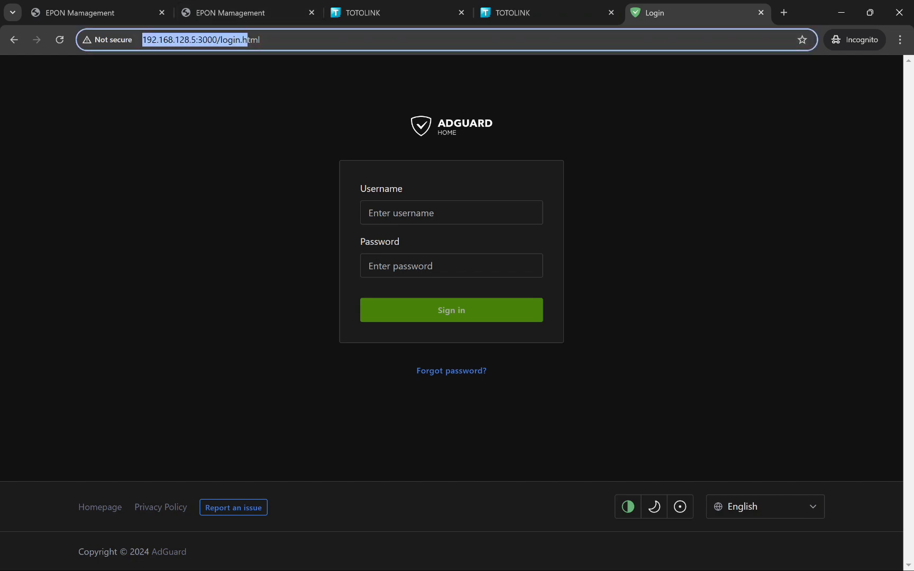
{"action": "left_click", "coordinate": [518, 59]}
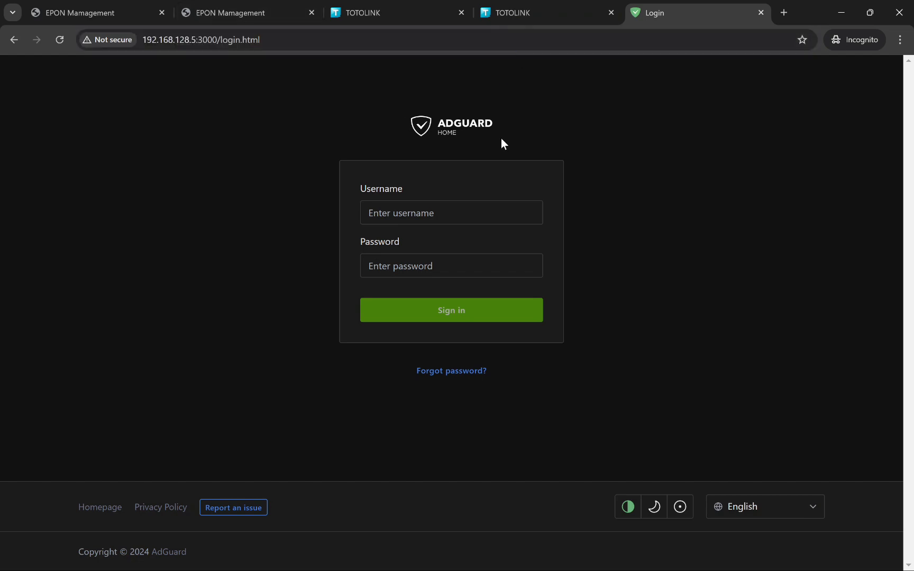
{"action": "mouse_move", "coordinate": [222, 40]}
{"action": "left_mouse_down"}
{"action": "mouse_move", "coordinate": [260, 41]}
{"action": "mouse_move", "coordinate": [215, 48]}
{"action": "left_mouse_up"}
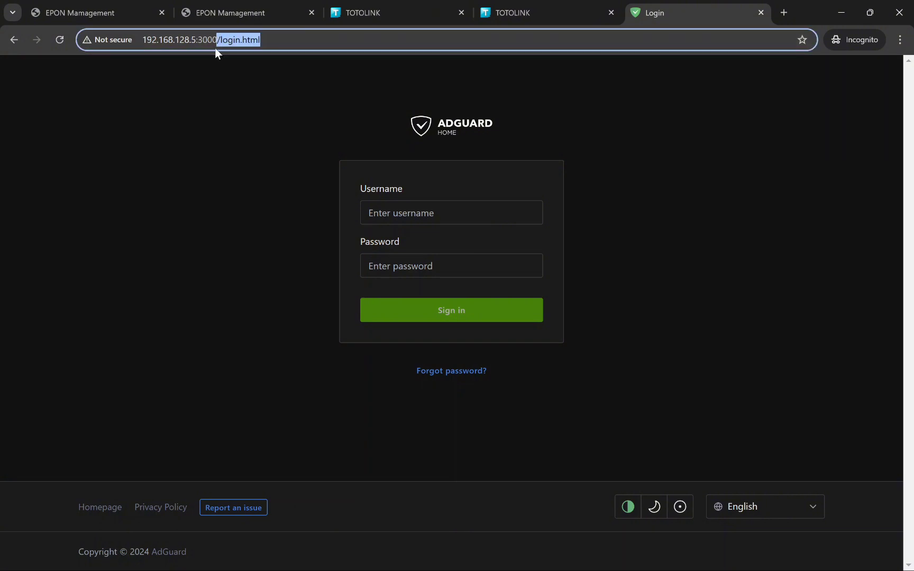
{"action": "key", "text": "BackSpace"}
{"action": "key", "text": "BackSpace"}
{"action": "key", "text": "BackSpace"}
{"action": "key", "text": "BackSpace"}
{"action": "key", "text": "BackSpace"}
{"action": "key", "text": "BackSpace"}
{"action": "key", "text": "BackSpace"}
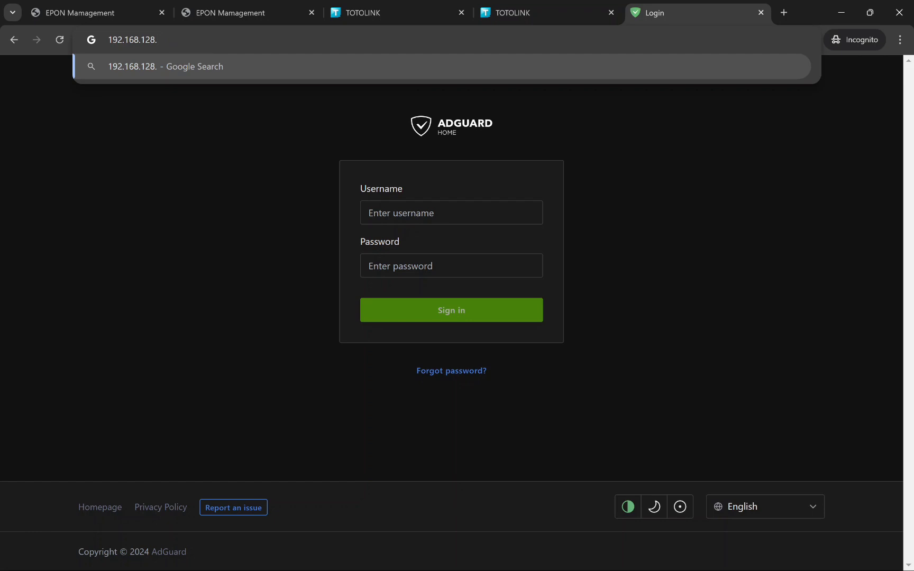
{"action": "type", "text": "5:3000"}
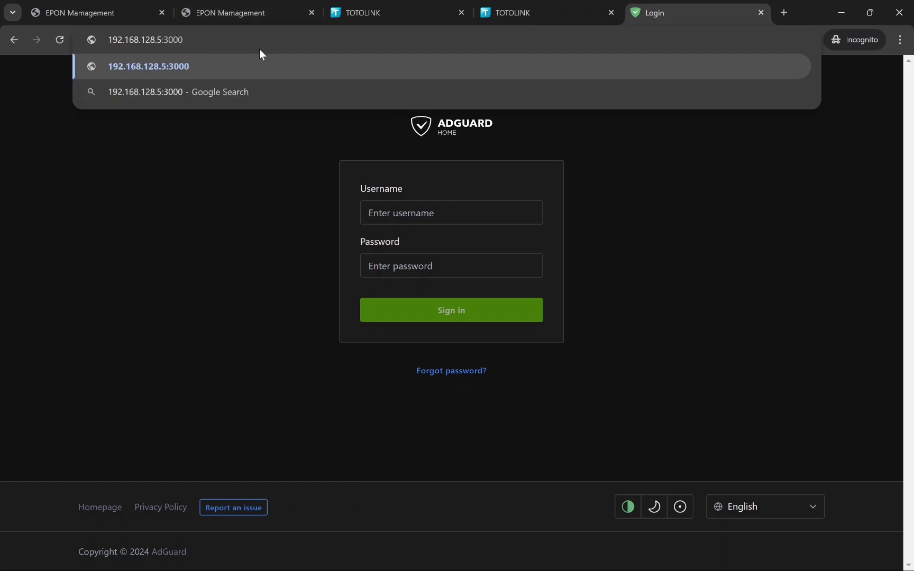
{"action": "key", "text": "Return"}
Step: Reload the EPON and TOTOLINK tabs with port :80 appended to their addresses
{"action": "left_click", "coordinate": [141, 19]}
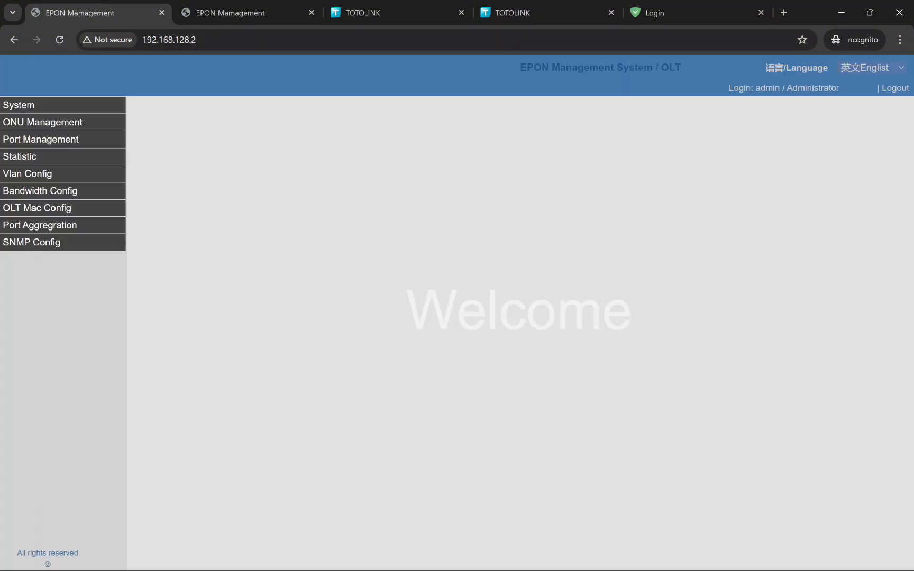
{"action": "left_click", "coordinate": [222, 39]}
{"action": "key", "text": "Right"}
{"action": "type", "text": ":80"}
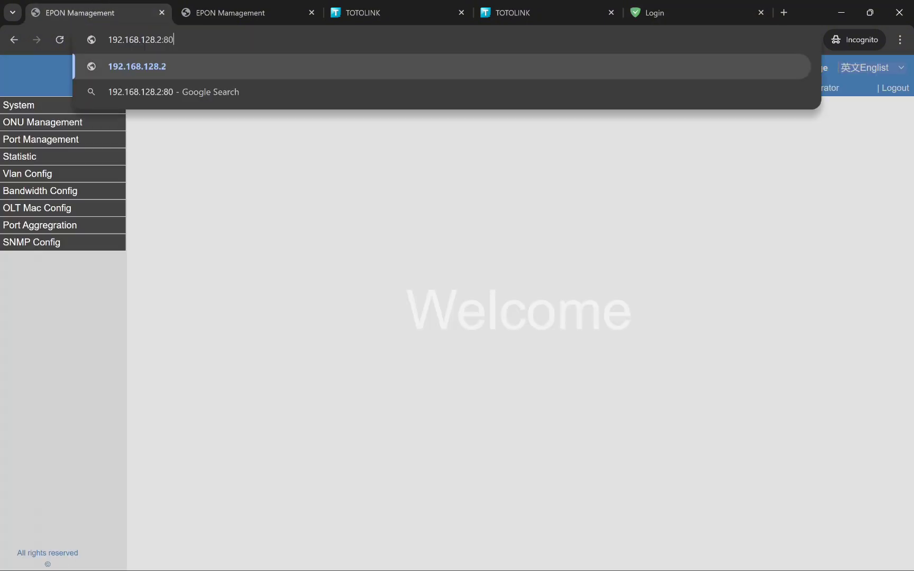
{"action": "key", "text": "Return"}
{"action": "left_click", "coordinate": [383, 5]}
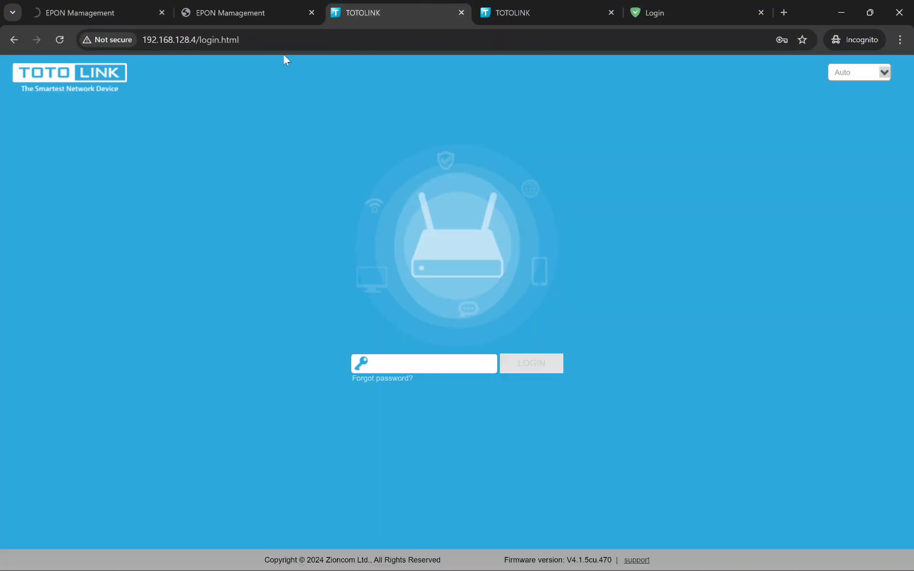
{"action": "left_click_drag", "start_coordinate": [242, 40], "coordinate": [201, 40]}
{"action": "key", "text": "BackSpace"}
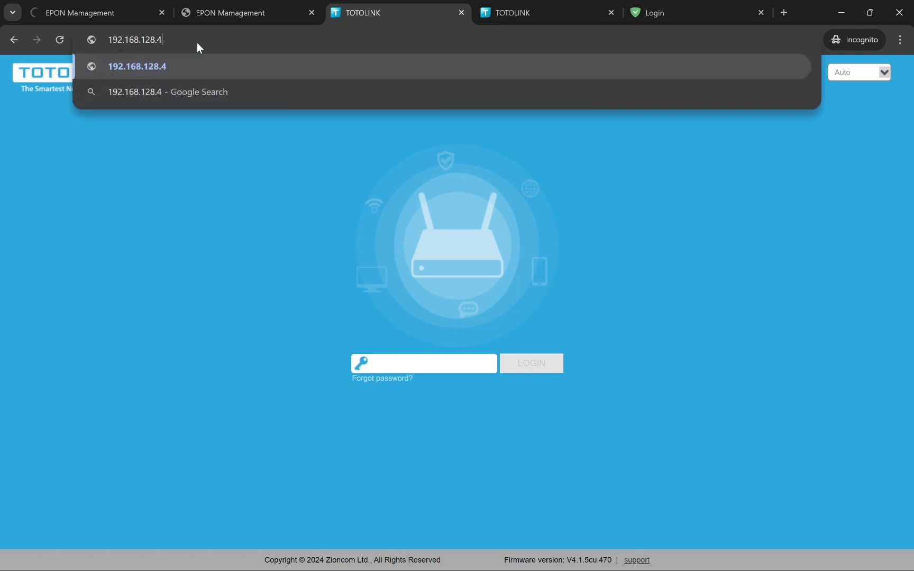
{"action": "type", "text": ":80"}
{"action": "key", "text": "Return"}
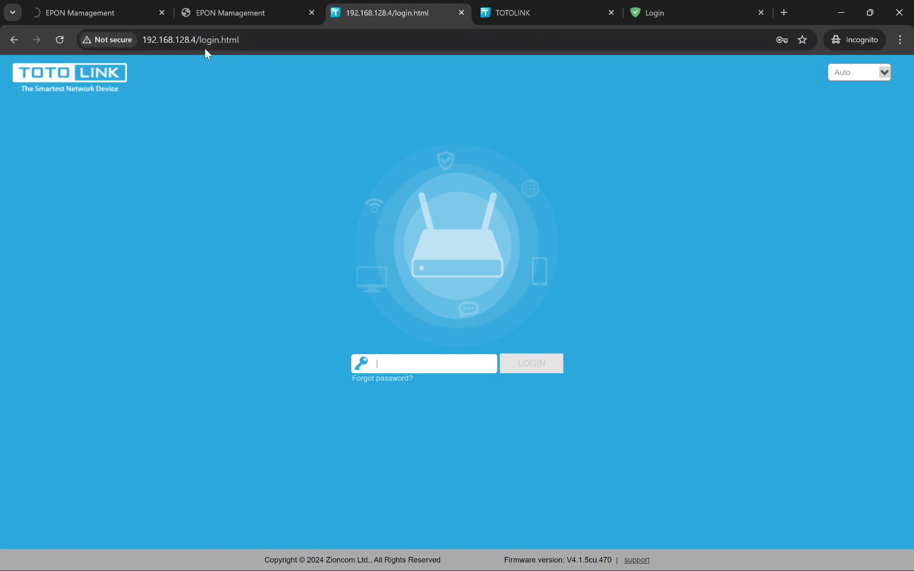
Step: Check the port 3000 in the AdGuard Home login address
{"action": "left_click", "coordinate": [685, 6]}
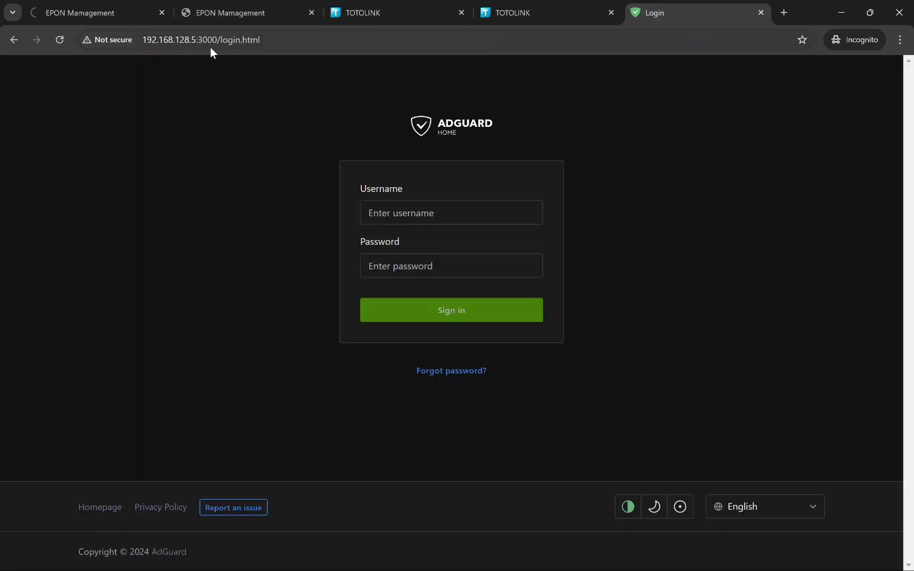
{"action": "left_click_drag", "start_coordinate": [198, 39], "coordinate": [218, 39]}
{"action": "left_click", "coordinate": [370, 40]}
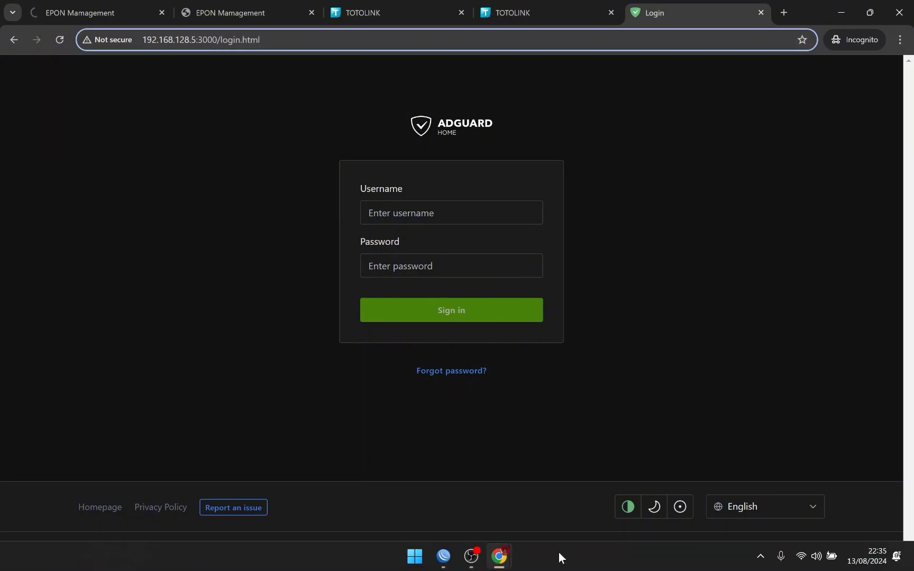
{"action": "left_click", "coordinate": [415, 556]}
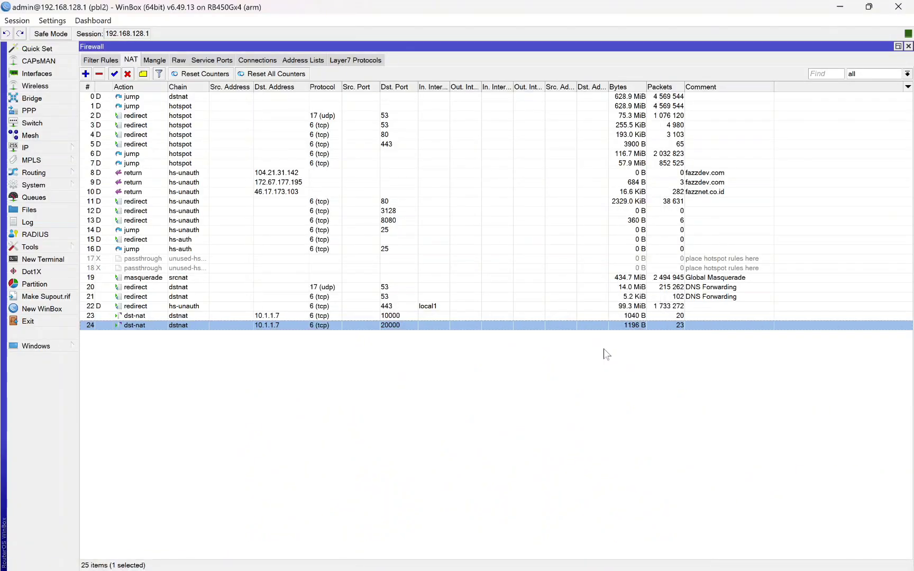
Step: Start a new NAT rule in chain dstnat with destination address 10.1.1.7
{"action": "left_click", "coordinate": [343, 362]}
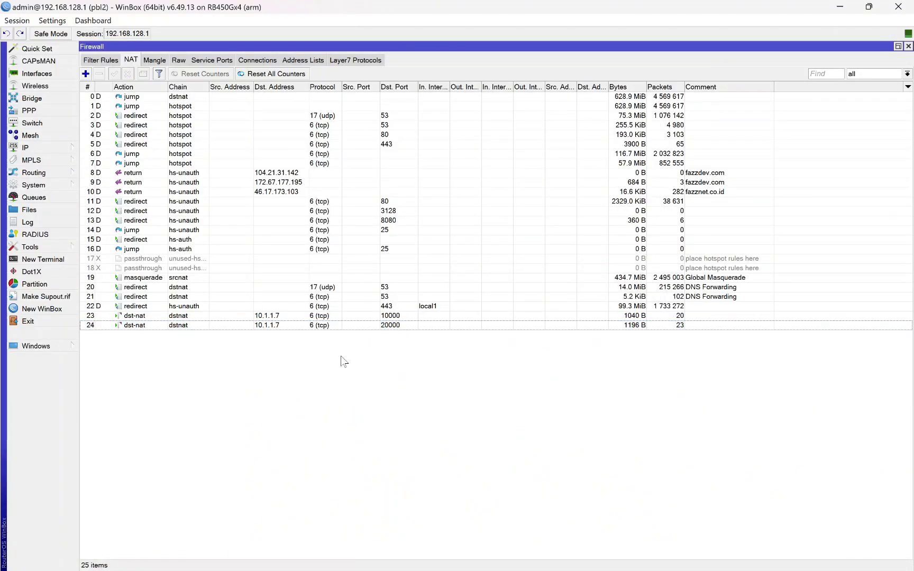
{"action": "left_click", "coordinate": [85, 73]}
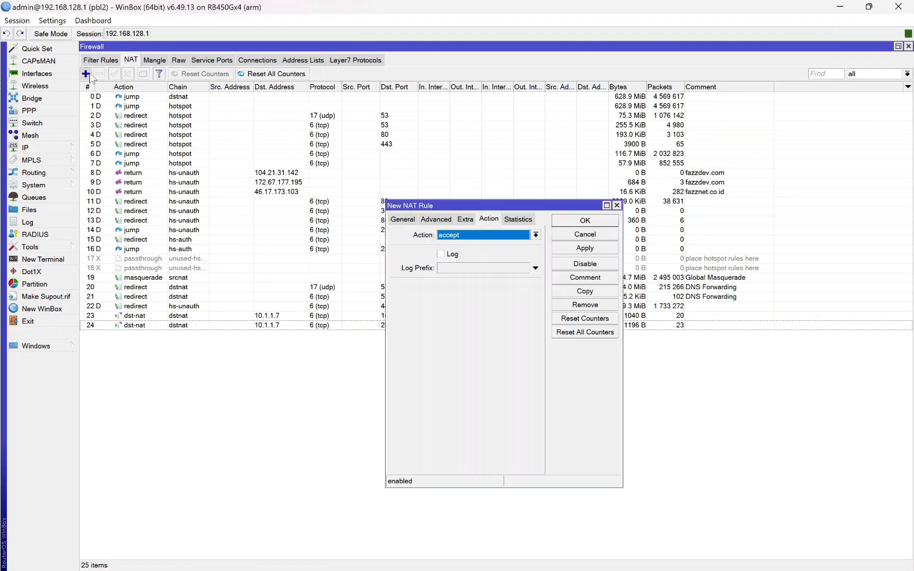
{"action": "left_click", "coordinate": [402, 219]}
{"action": "left_click", "coordinate": [535, 235]}
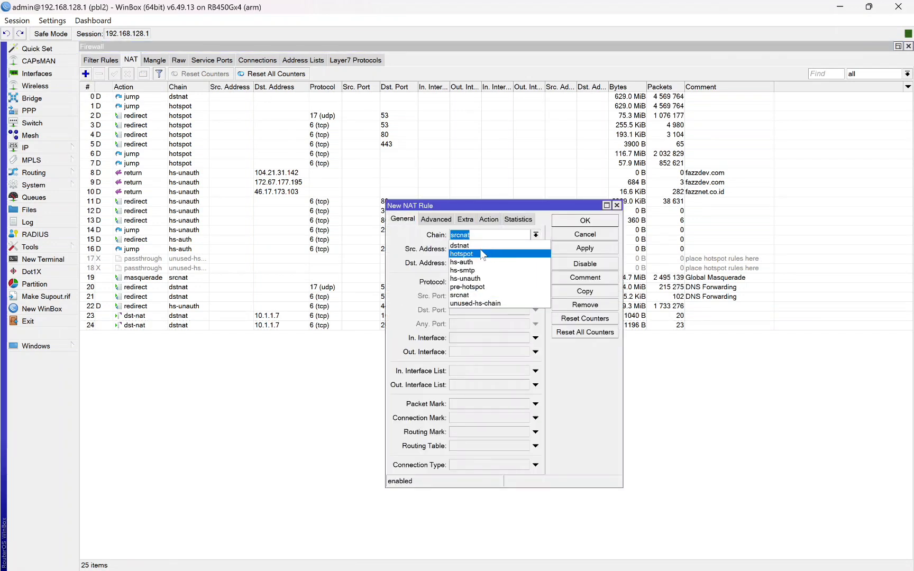
{"action": "left_click", "coordinate": [497, 245]}
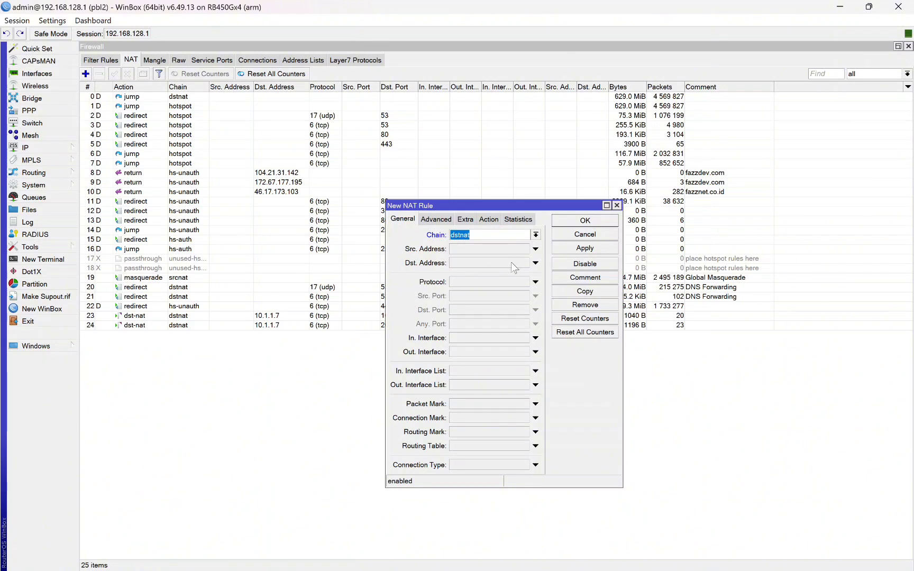
{"action": "left_click", "coordinate": [500, 264]}
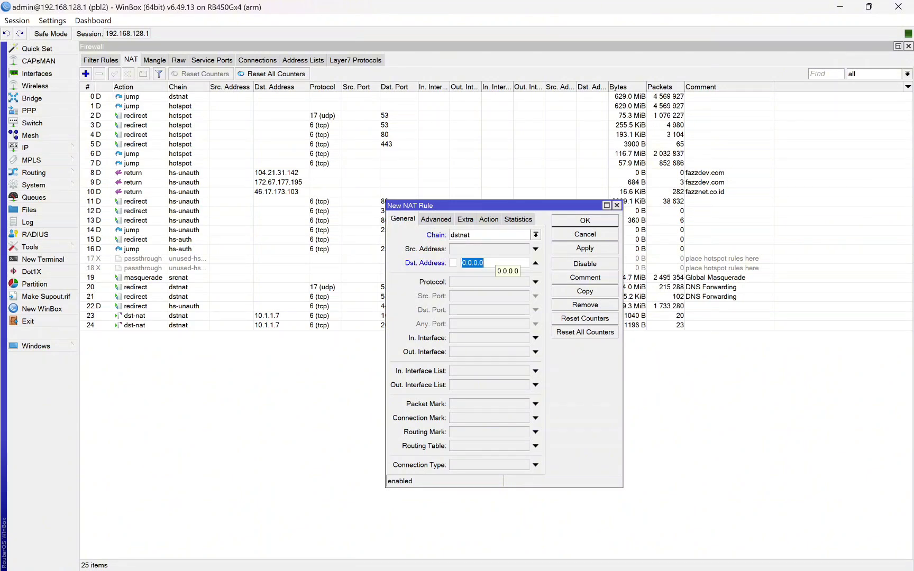
{"action": "type", "text": "10"}
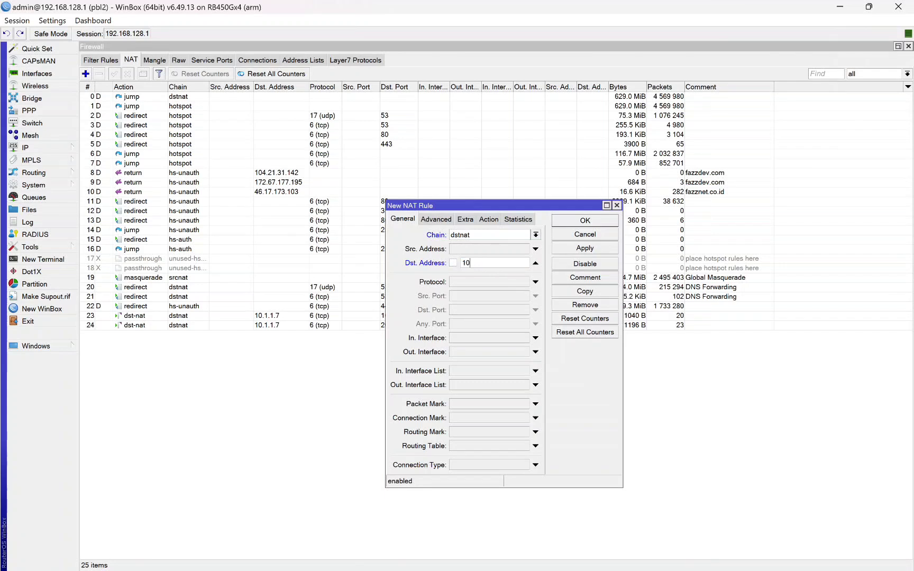
{"action": "type", "text": ".1.1.7"}
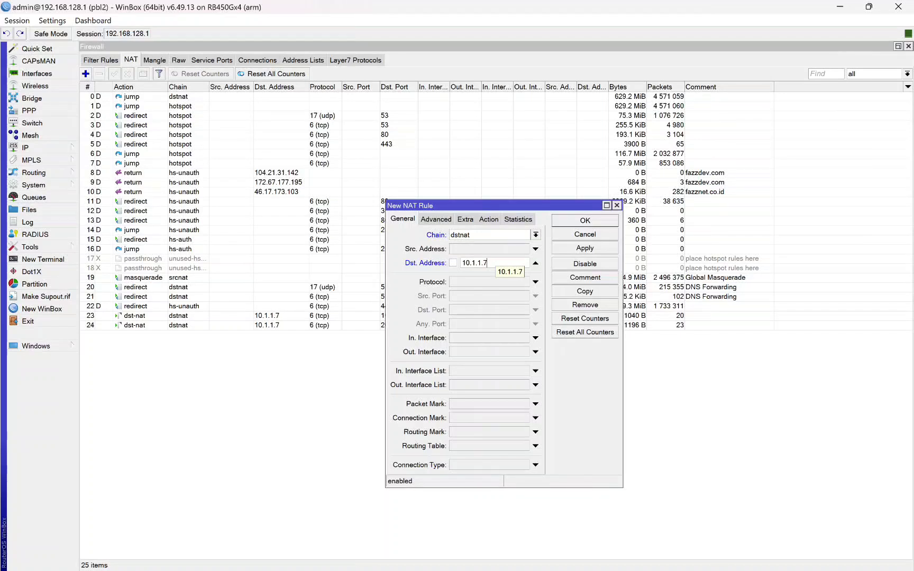
Step: Match protocol tcp and destination port 30000, checking the port on the VPN status page
{"action": "left_click", "coordinate": [536, 282]}
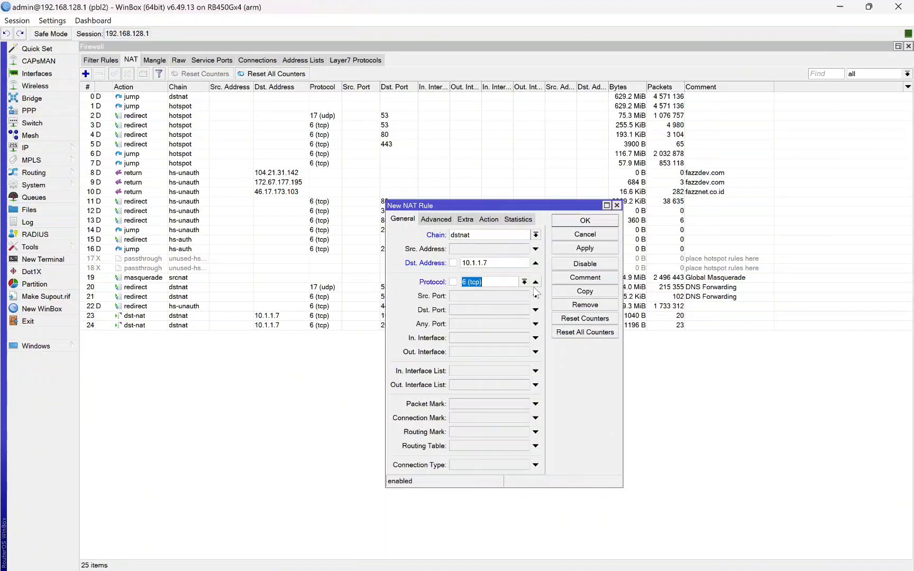
{"action": "left_click", "coordinate": [476, 312]}
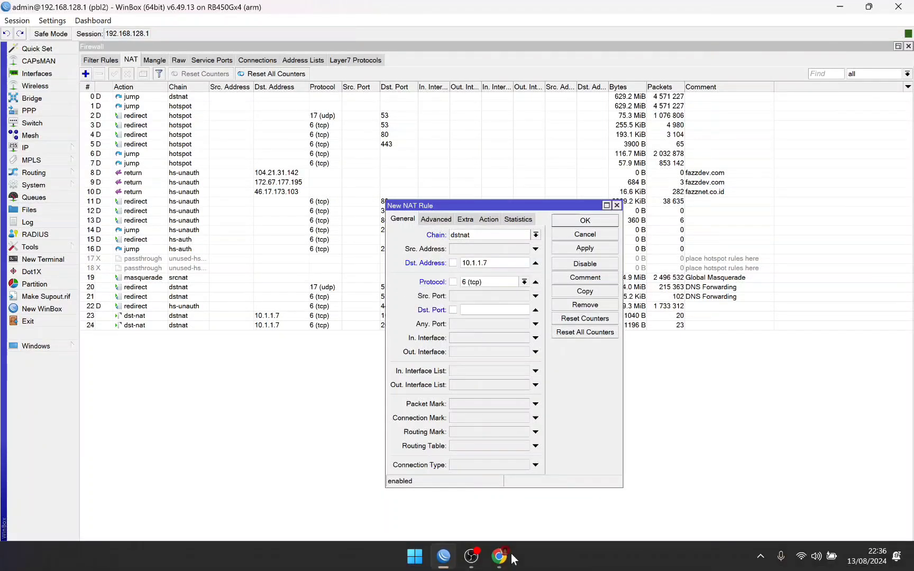
{"action": "mouse_move", "coordinate": [497, 556]}
{"action": "left_click", "coordinate": [397, 473]}
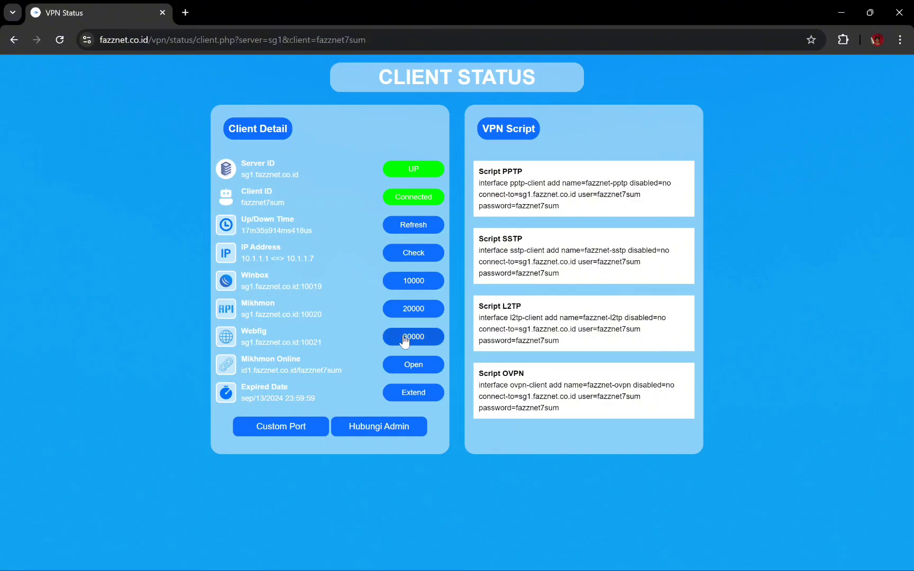
{"action": "left_click", "coordinate": [436, 557]}
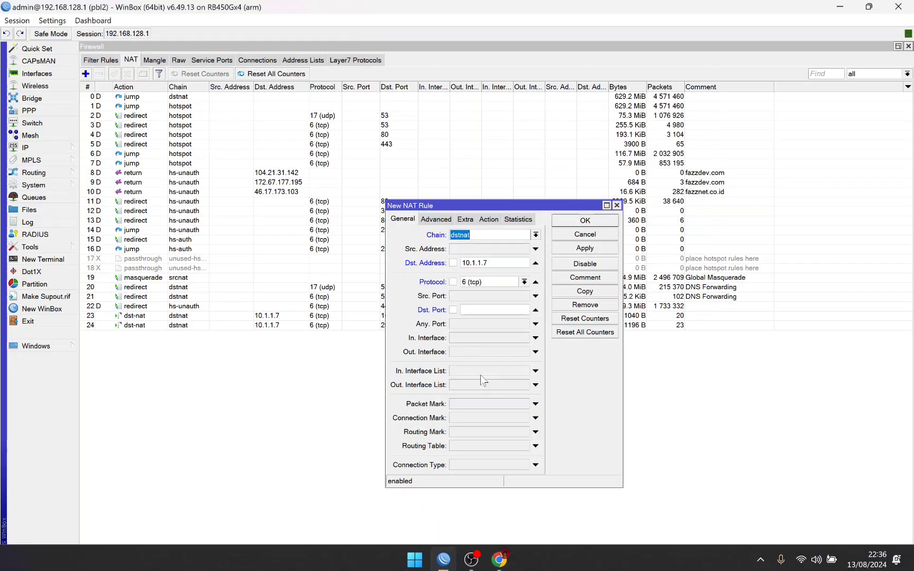
{"action": "left_click", "coordinate": [473, 311]}
{"action": "type", "text": "30000"}
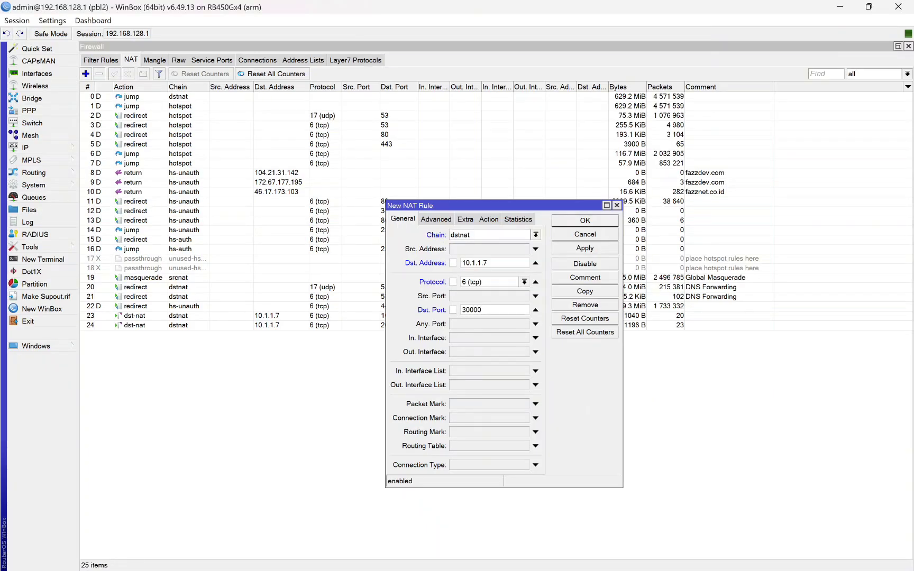
Step: Set the new rule's action to dst-nat
{"action": "left_click", "coordinate": [489, 219]}
{"action": "left_click", "coordinate": [536, 235]}
{"action": "left_click", "coordinate": [466, 270]}
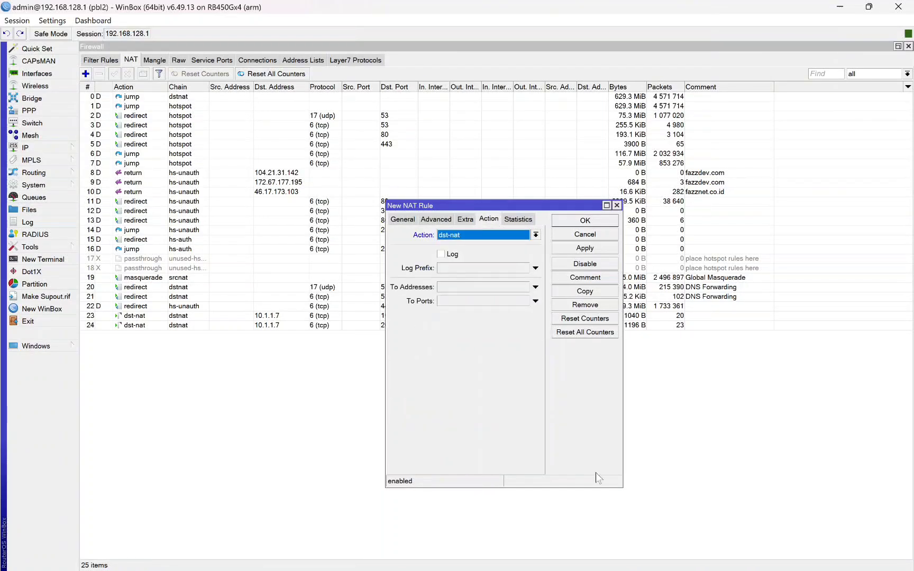
Step: Copy the AdGuard Home server's IP address from Chrome's address bar
{"action": "mouse_move", "coordinate": [491, 562]}
{"action": "left_click", "coordinate": [543, 476]}
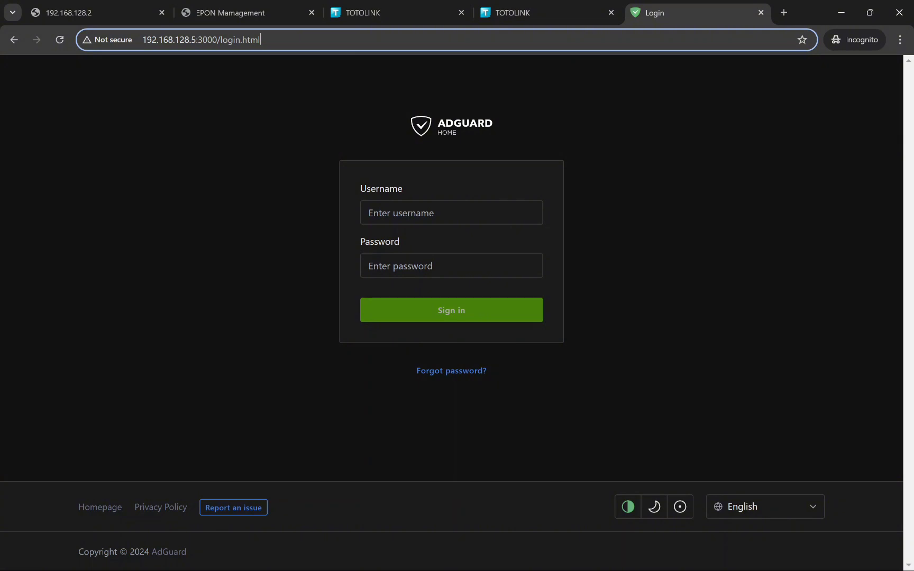
{"action": "left_click_drag", "start_coordinate": [143, 39], "coordinate": [195, 41]}
{"action": "right_click", "coordinate": [196, 41]}
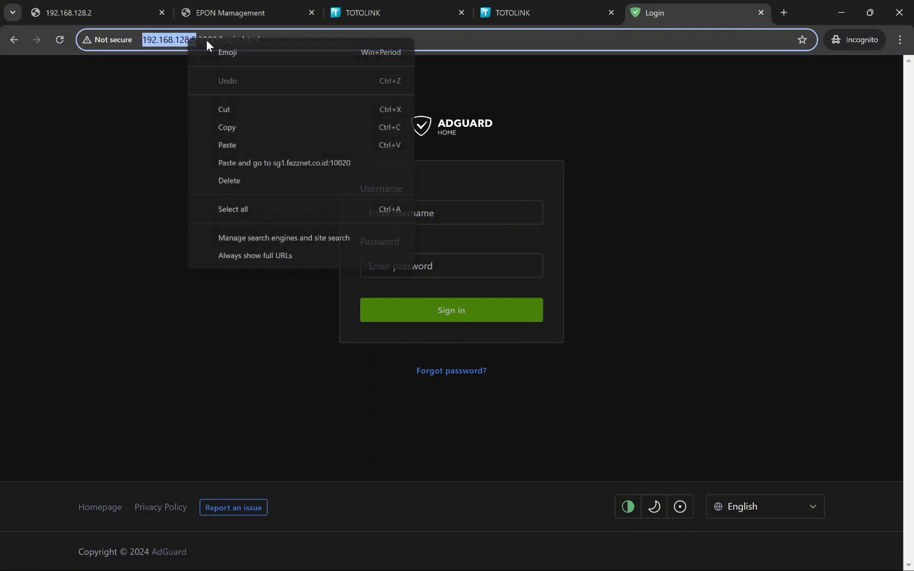
{"action": "left_click", "coordinate": [216, 120]}
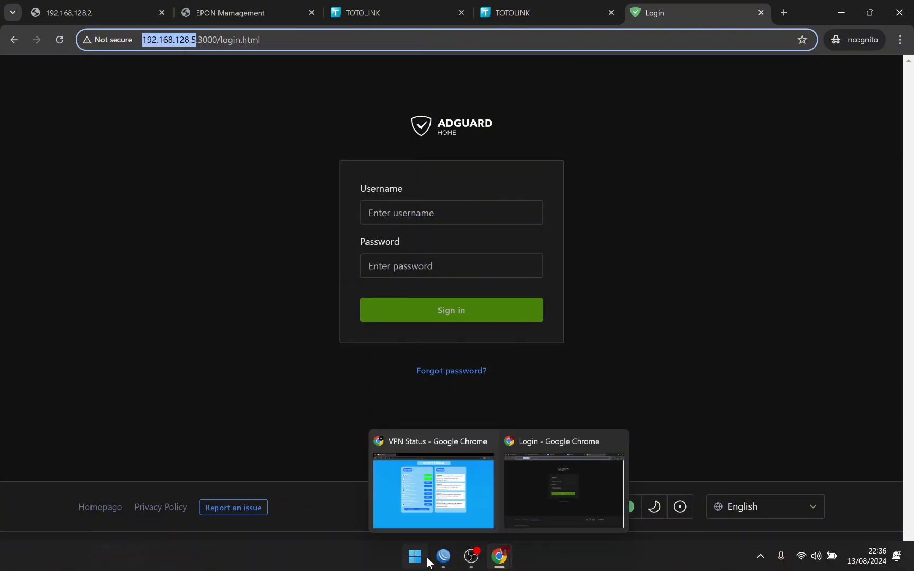
{"action": "left_click", "coordinate": [426, 559]}
{"action": "left_click", "coordinate": [437, 560]}
{"action": "left_click", "coordinate": [505, 287]}
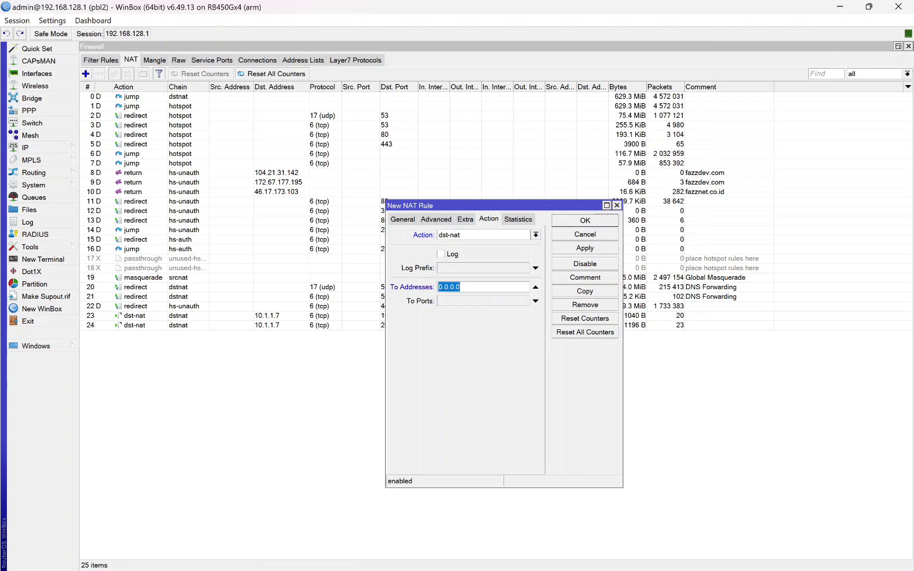
{"action": "key", "text": "ctrl+v"}
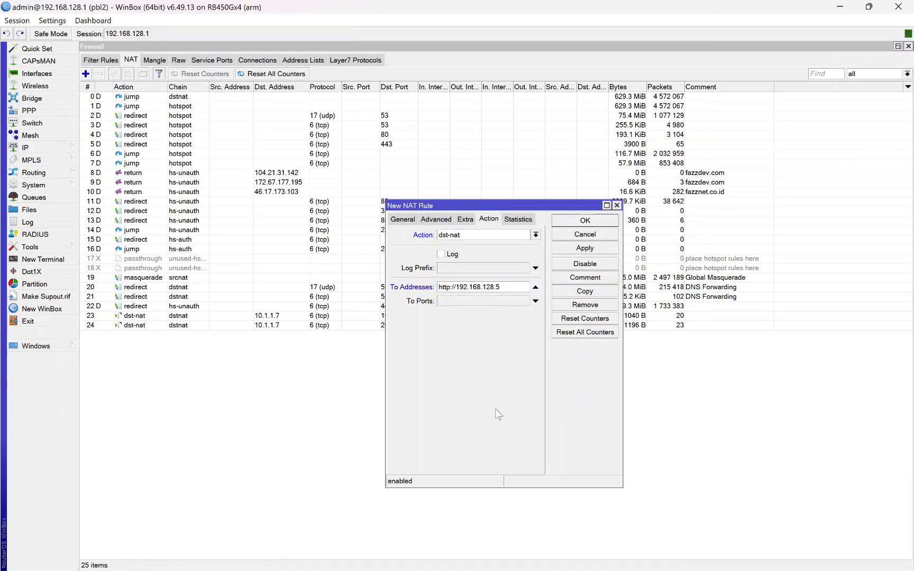
{"action": "key", "text": "Left"}
{"action": "key", "text": "Left"}
{"action": "key", "text": "Left"}
{"action": "key", "text": "Left"}
{"action": "key", "text": "Left"}
{"action": "key", "text": "shift+Left"}
{"action": "key", "text": "shift+Left"}
{"action": "key", "text": "shift+Left"}
{"action": "key", "text": "shift+Left"}
{"action": "key", "text": "shift+Left"}
{"action": "key", "text": "shift+Left"}
{"action": "key", "text": "shift+Left"}
{"action": "key", "text": "BackSpace"}
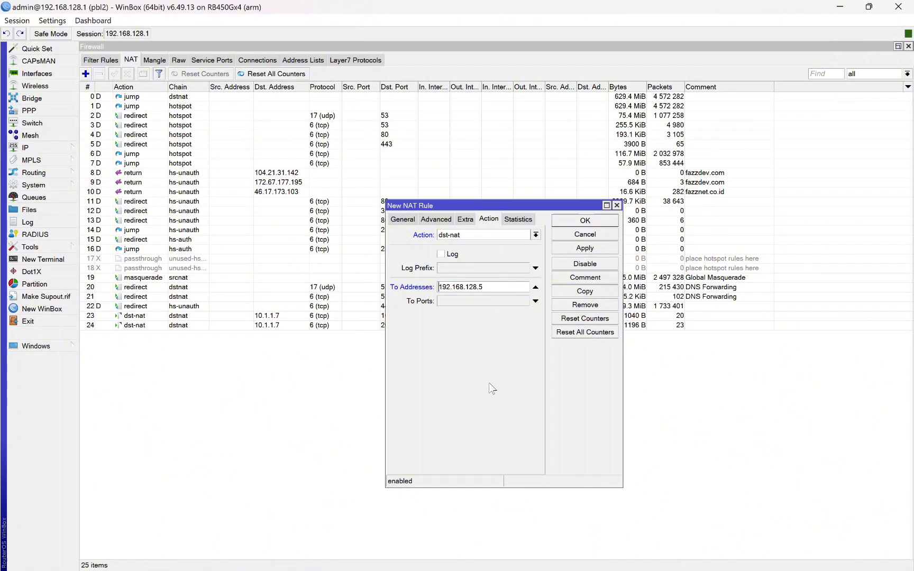
{"action": "left_click", "coordinate": [480, 305]}
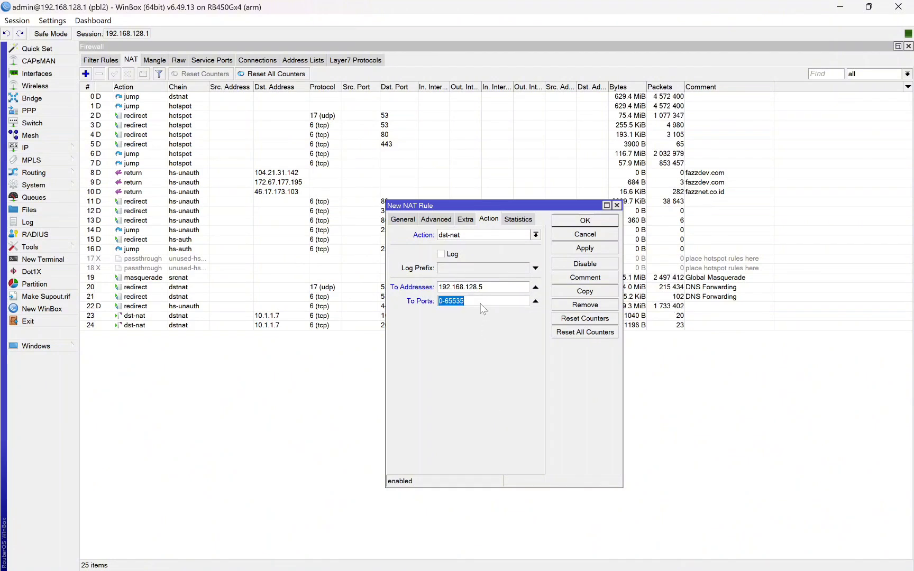
{"action": "type", "text": "3000"}
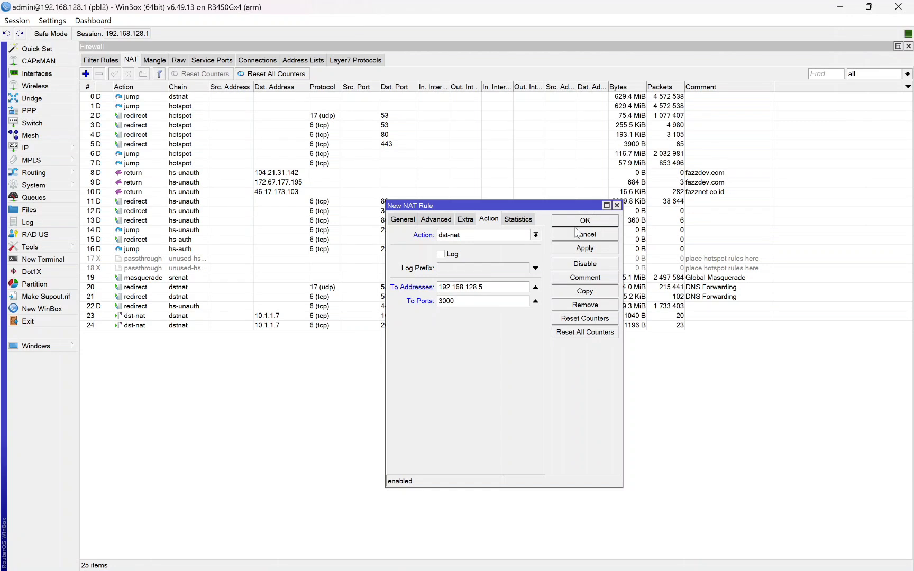
{"action": "left_click", "coordinate": [562, 221]}
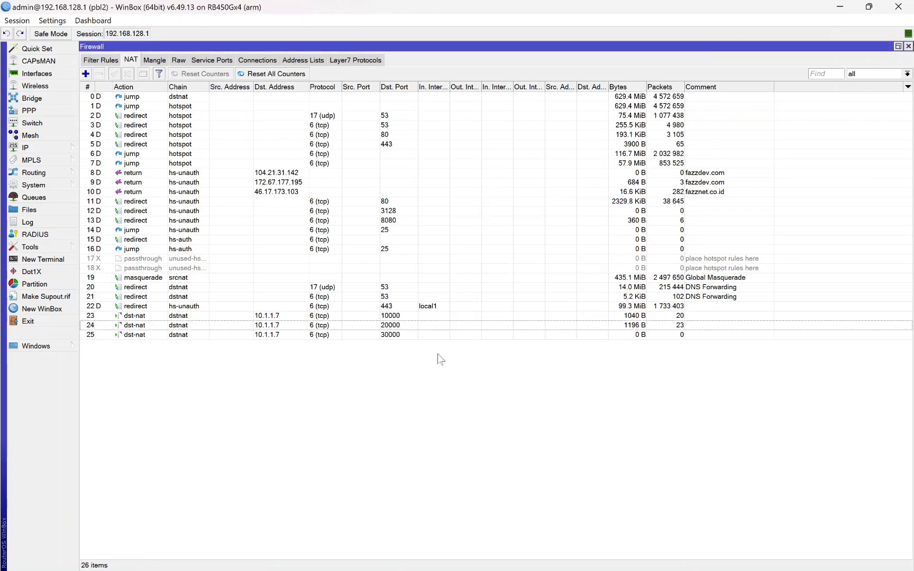
Step: Select NAT rules 23 through 25 to compare the new rule with the existing ones
{"action": "left_click", "coordinate": [398, 338]}
{"action": "left_click", "coordinate": [280, 317]}
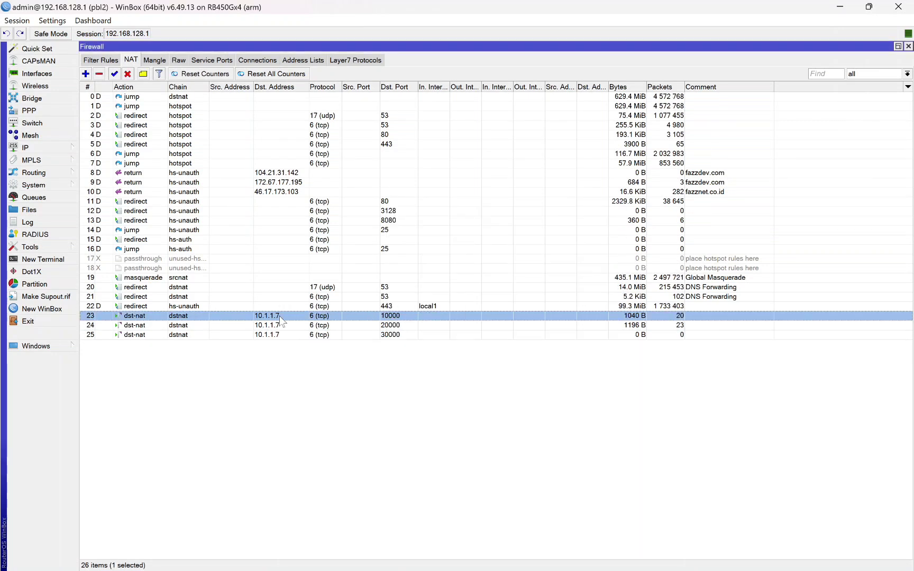
{"action": "left_click", "coordinate": [327, 335], "text": "shift"}
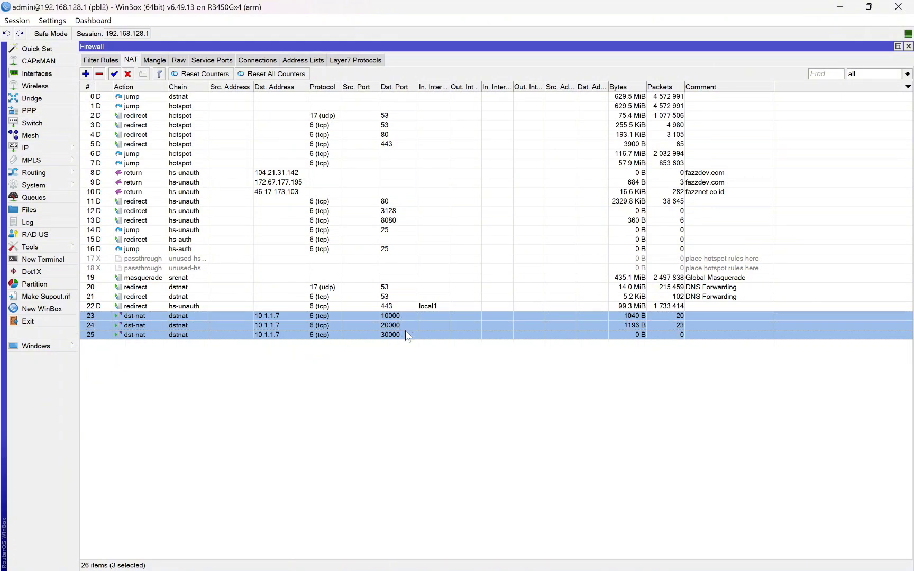
{"action": "left_click", "coordinate": [498, 557]}
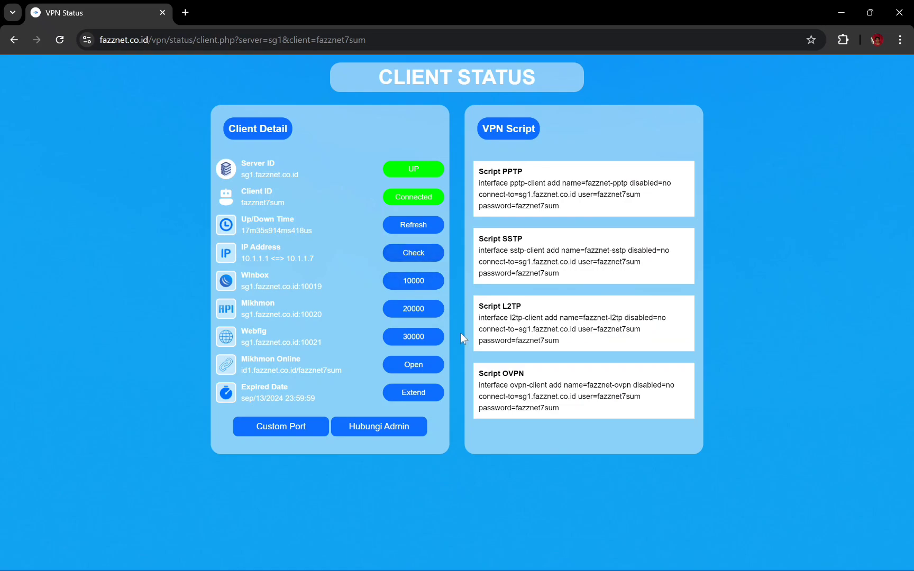
{"action": "left_click", "coordinate": [450, 556]}
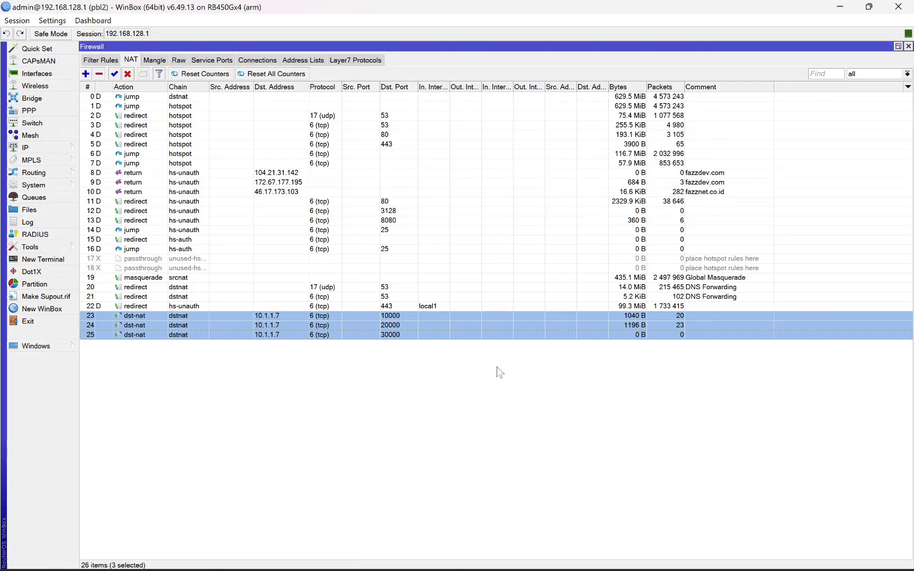
Step: Review rule 25: destination 10.1.1.7, dst-nat to 192.168.128.5, then close it with OK
{"action": "double_click", "coordinate": [390, 336]}
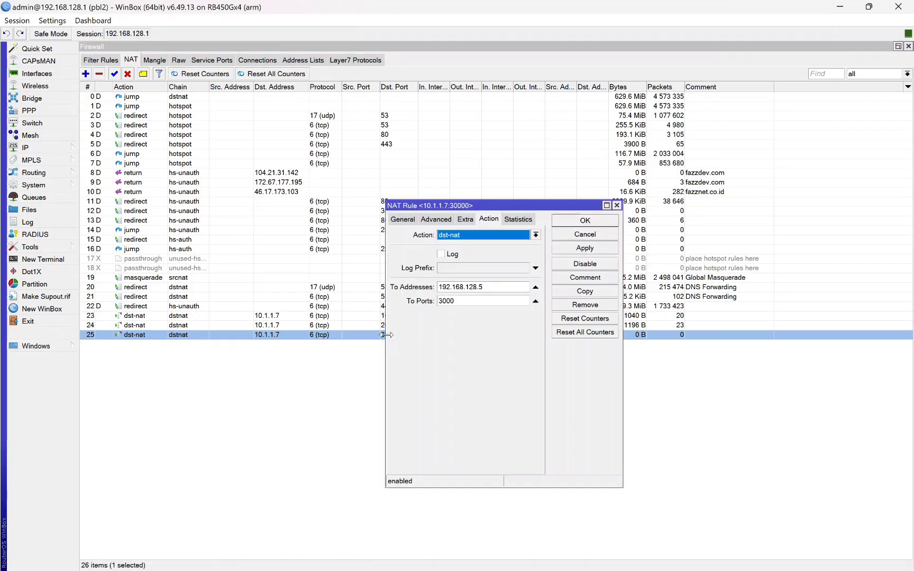
{"action": "left_click", "coordinate": [401, 219]}
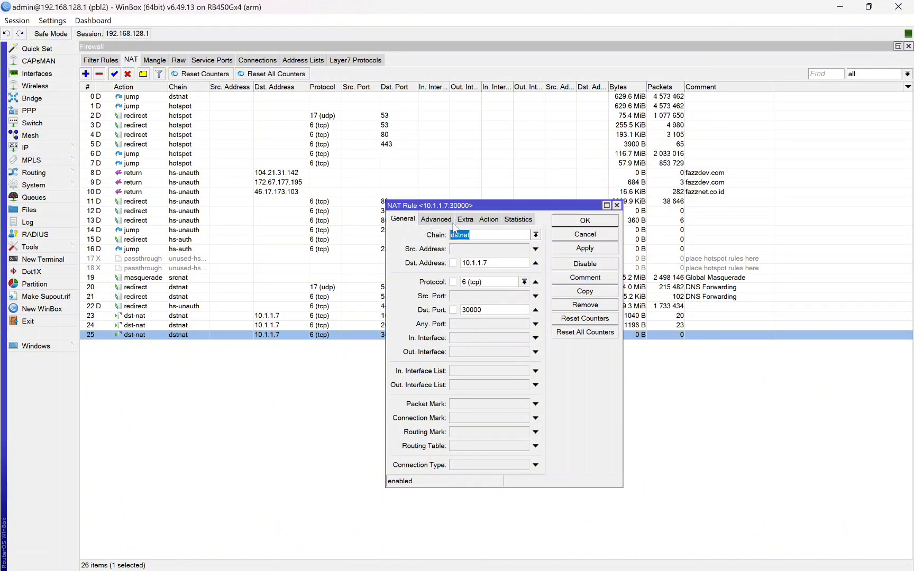
{"action": "double_click", "coordinate": [476, 263]}
{"action": "left_click", "coordinate": [475, 319]}
{"action": "left_click", "coordinate": [488, 219]}
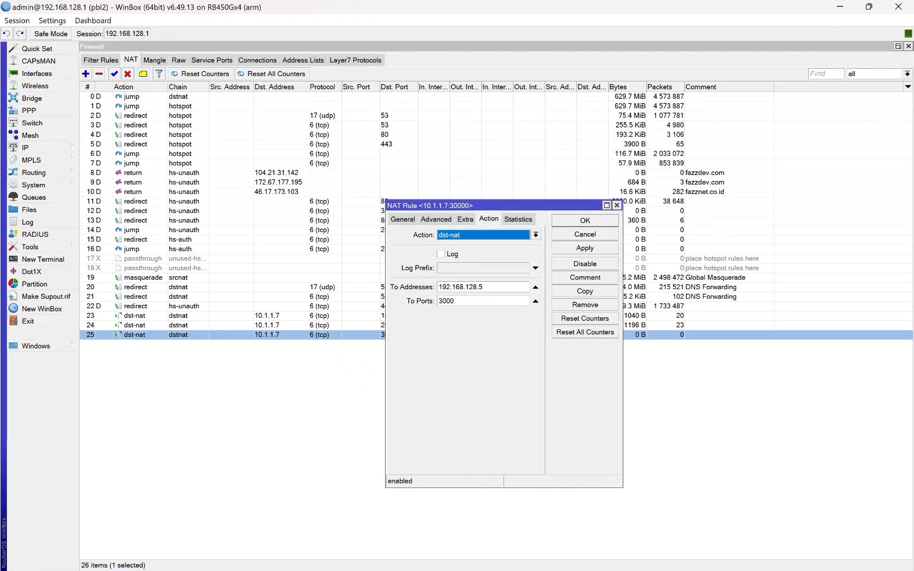
{"action": "left_click_drag", "start_coordinate": [483, 287], "coordinate": [438, 301]}
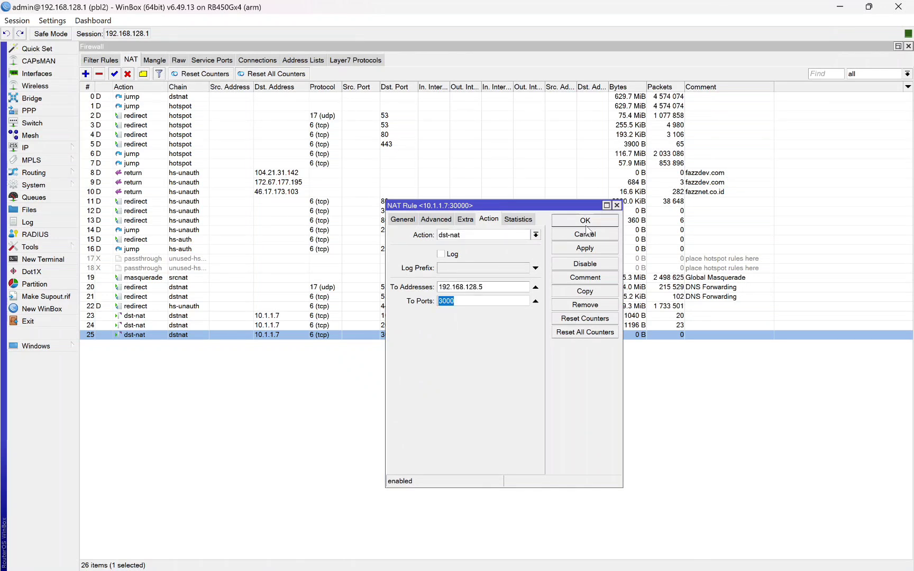
{"action": "left_click", "coordinate": [410, 219]}
{"action": "left_click", "coordinate": [584, 223]}
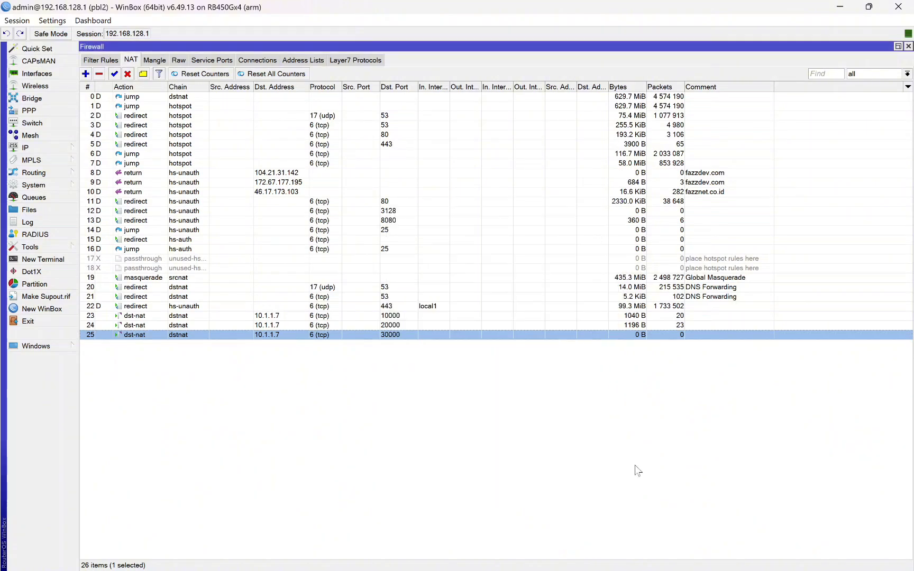
Step: Copy the Webfig remote address from the VPN Status page
{"action": "mouse_move", "coordinate": [499, 557]}
{"action": "left_click", "coordinate": [488, 527]}
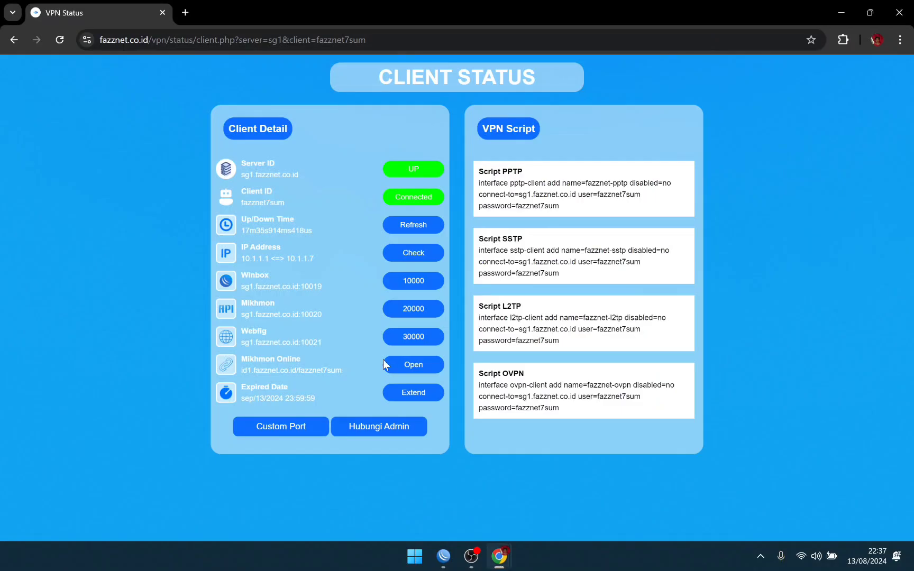
{"action": "left_click_drag", "start_coordinate": [241, 342], "coordinate": [313, 343]}
{"action": "right_click", "coordinate": [329, 343]}
{"action": "left_click", "coordinate": [339, 355]}
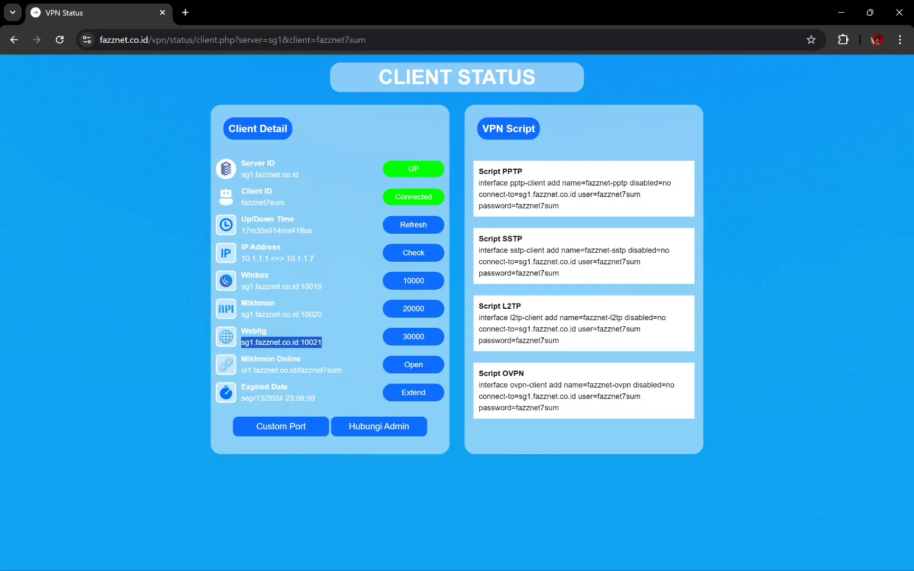
Step: Load sg1.fazznet.co.id:10021 in a new private tab to reach the AdGuard Home login
{"action": "mouse_move", "coordinate": [498, 556]}
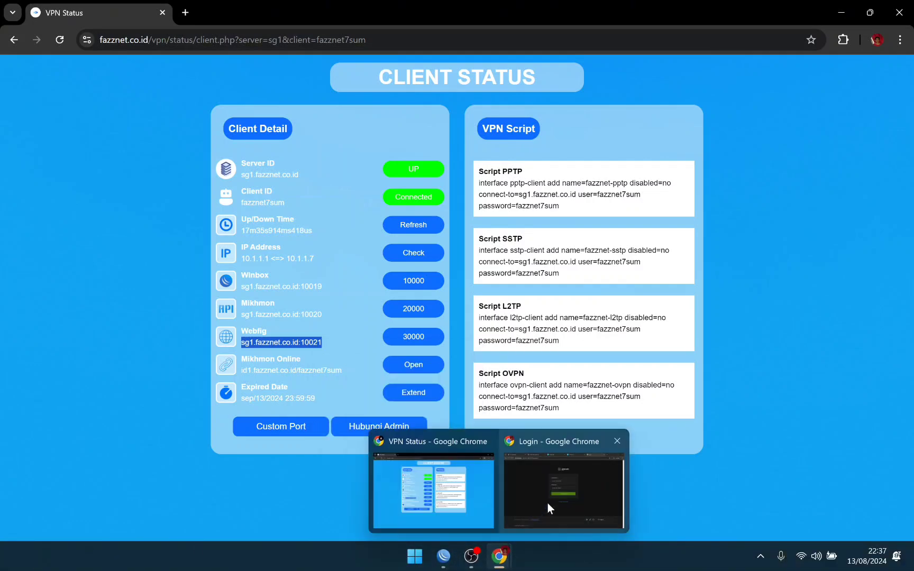
{"action": "left_click", "coordinate": [547, 503]}
{"action": "left_click", "coordinate": [780, 14]}
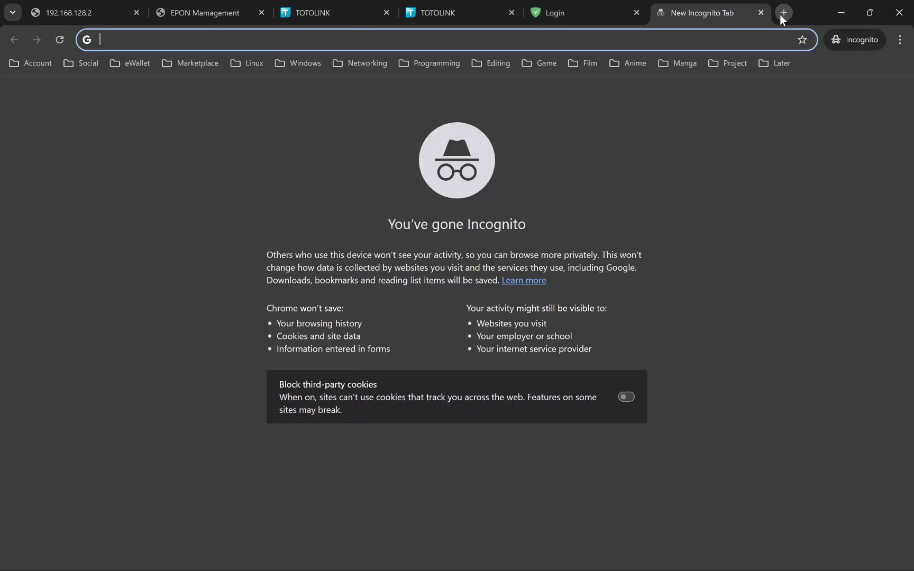
{"action": "key", "text": "ctrl+v"}
{"action": "key", "text": "Return"}
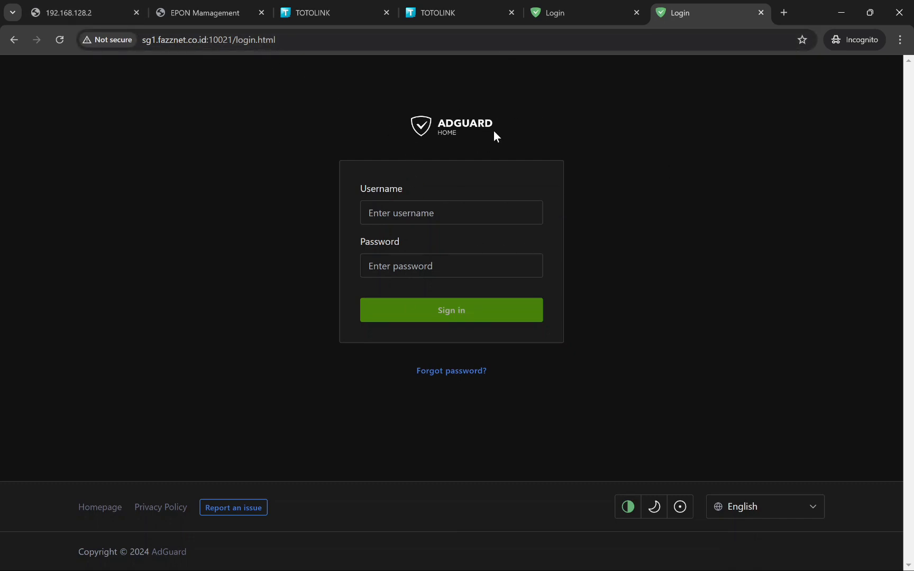
{"action": "left_click_drag", "start_coordinate": [145, 40], "coordinate": [223, 39]}
{"action": "left_click", "coordinate": [227, 105]}
Step: Compare the local AdGuard login tab with the remote login URL
{"action": "left_click", "coordinate": [600, 12]}
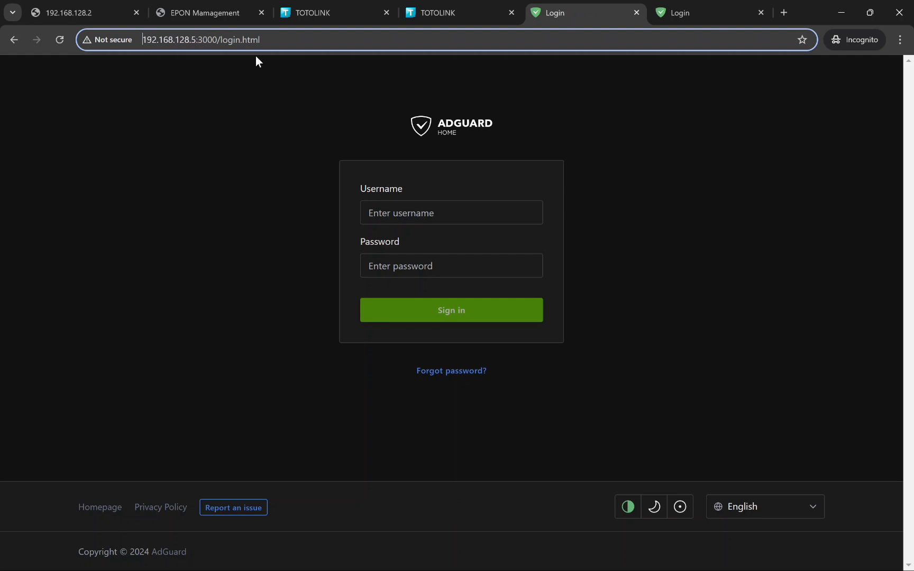
{"action": "left_click", "coordinate": [290, 109]}
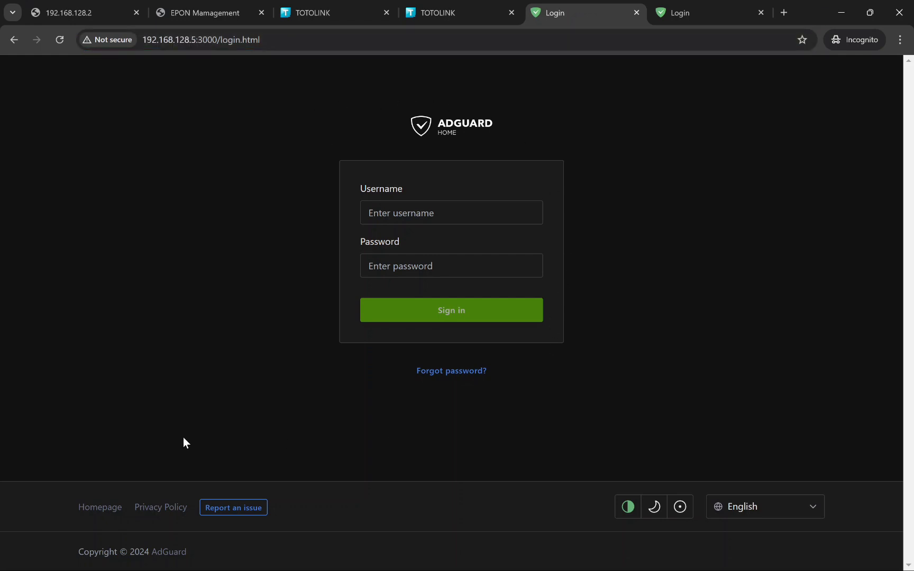
{"action": "left_click", "coordinate": [679, 11]}
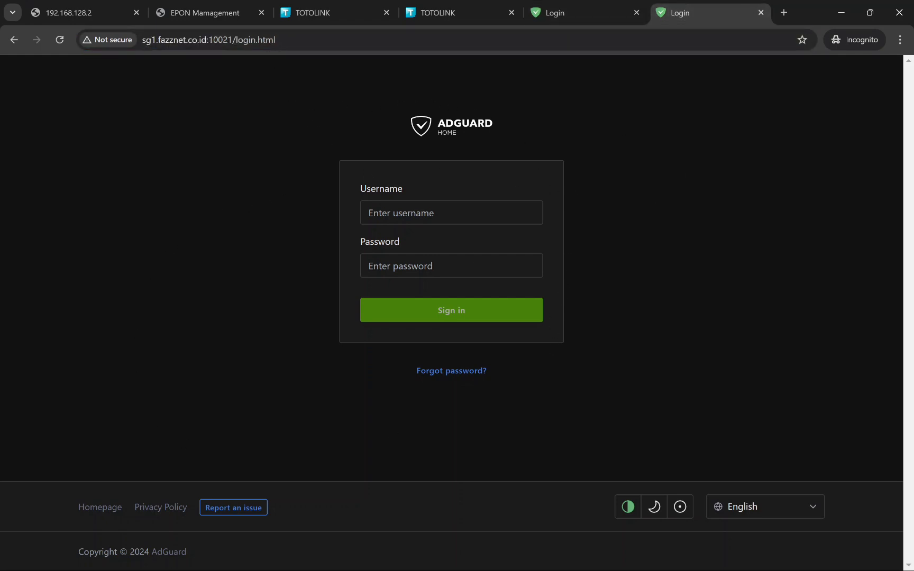
{"action": "left_click_drag", "start_coordinate": [146, 40], "coordinate": [275, 40]}
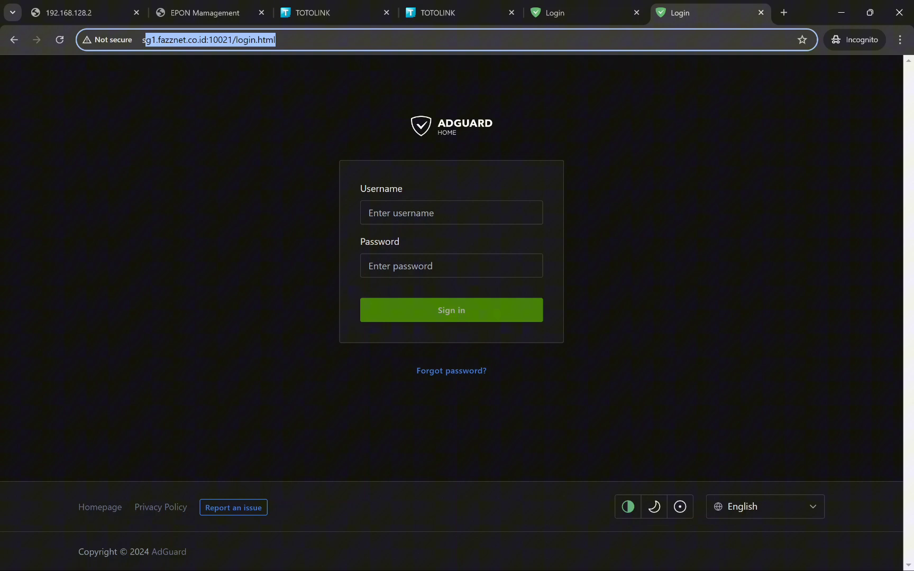
{"action": "left_click", "coordinate": [687, 194]}
Step: Close the unreachable 192.168.128.2, duplicate TOTOLINK and local AdGuard login tabs
{"action": "left_click", "coordinate": [126, 6]}
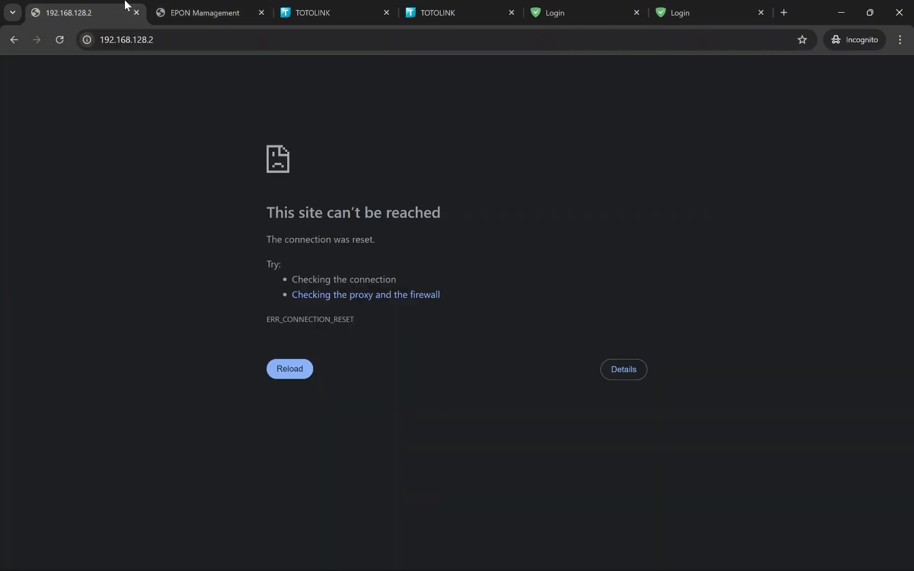
{"action": "left_click", "coordinate": [136, 12]}
{"action": "left_click", "coordinate": [198, 12]}
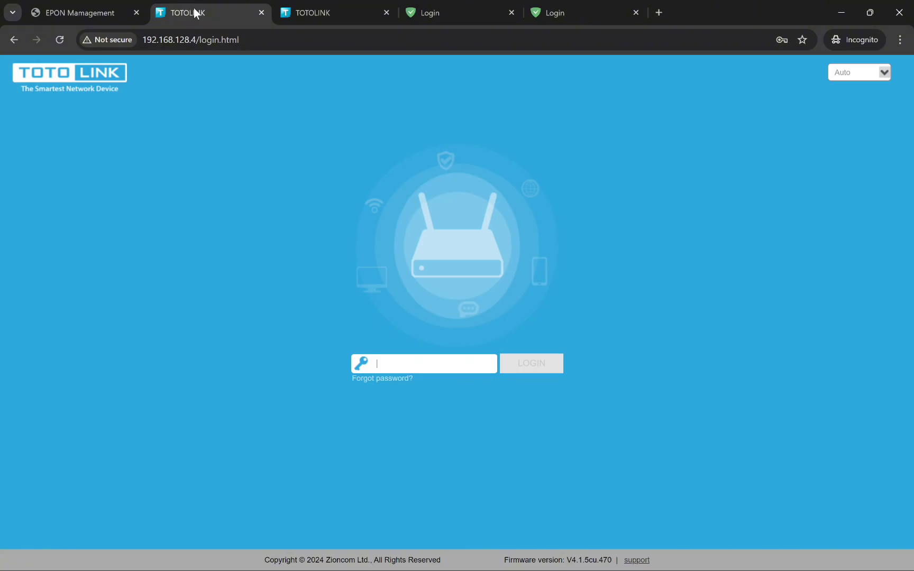
{"action": "left_click", "coordinate": [261, 12]}
{"action": "left_click", "coordinate": [358, 7]}
{"action": "left_click", "coordinate": [386, 13]}
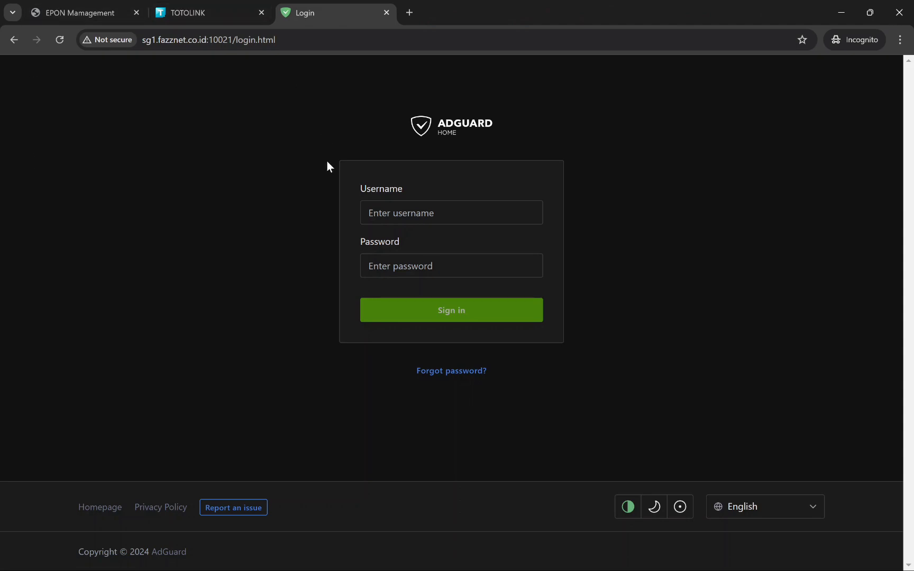
Step: Compare the remote ports of the EPON (10019), TOTOLINK (10020) and AdGuard (10021) tabs
{"action": "left_click", "coordinate": [104, 11]}
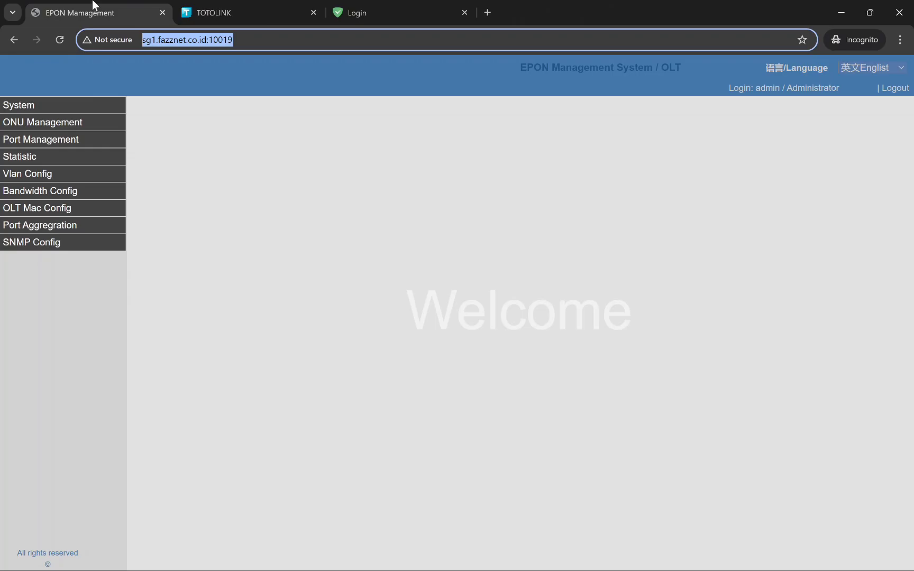
{"action": "left_click", "coordinate": [301, 131]}
{"action": "left_click_drag", "start_coordinate": [233, 40], "coordinate": [146, 40]}
{"action": "left_click", "coordinate": [278, 7]}
{"action": "left_click_drag", "start_coordinate": [233, 40], "coordinate": [145, 40]}
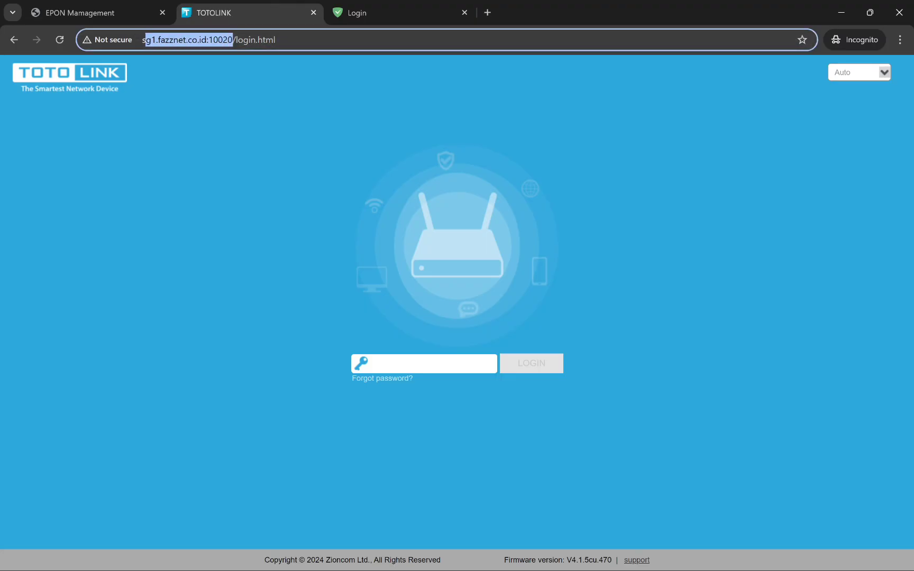
{"action": "left_click", "coordinate": [383, 6]}
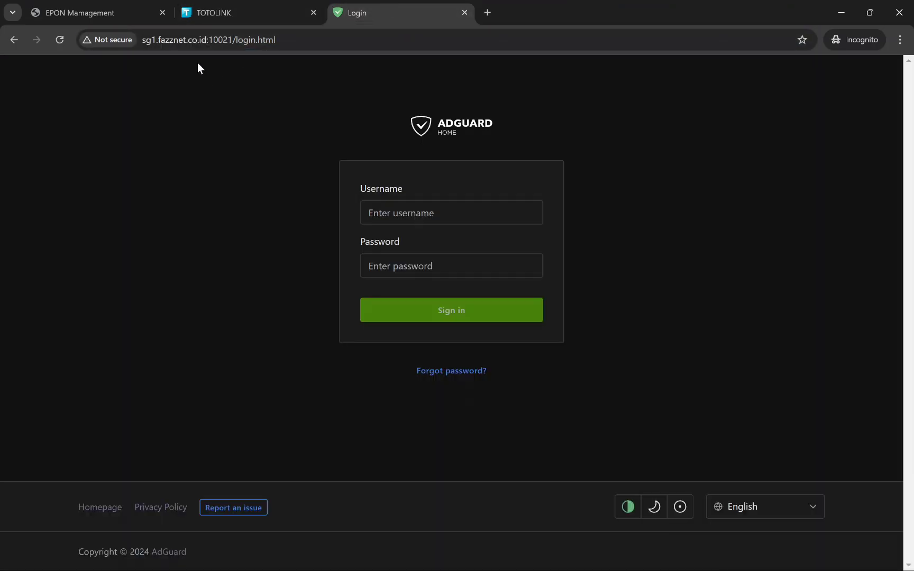
{"action": "double_click", "coordinate": [220, 40]}
{"action": "left_click_drag", "start_coordinate": [233, 40], "coordinate": [140, 41]}
{"action": "left_click", "coordinate": [333, 106]}
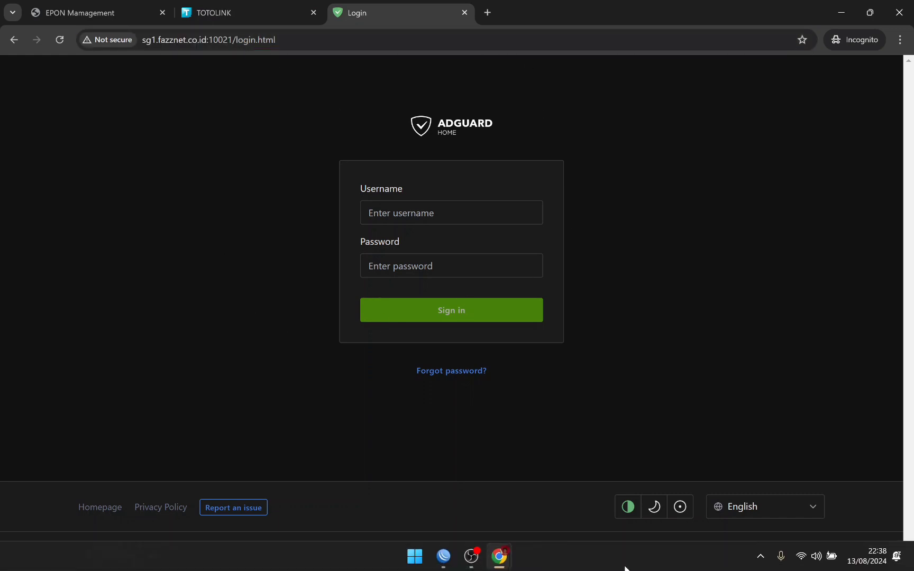
{"action": "mouse_move", "coordinate": [507, 562]}
{"action": "left_click", "coordinate": [436, 486]}
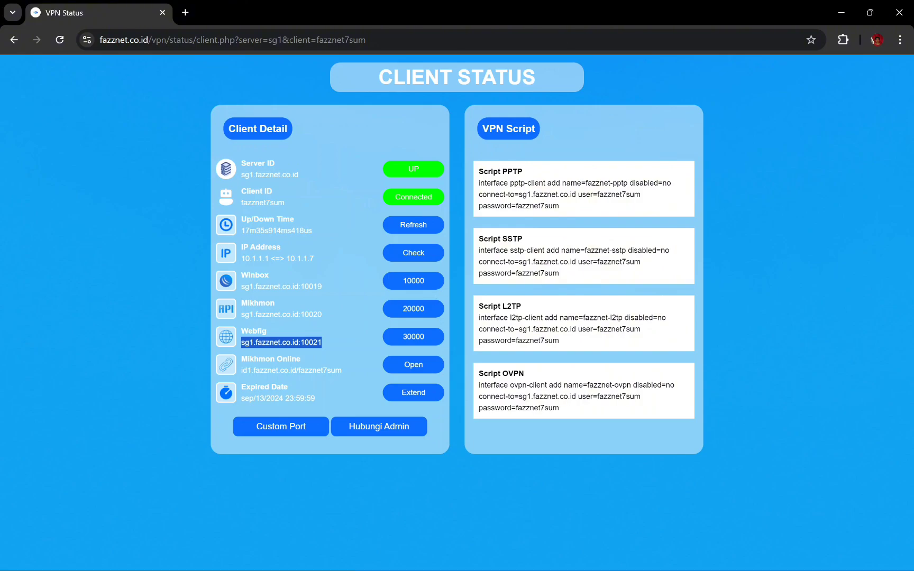
Step: Review the WinBox dst-nat rules for the VPN ports 10000 through 30000
{"action": "left_click", "coordinate": [443, 559]}
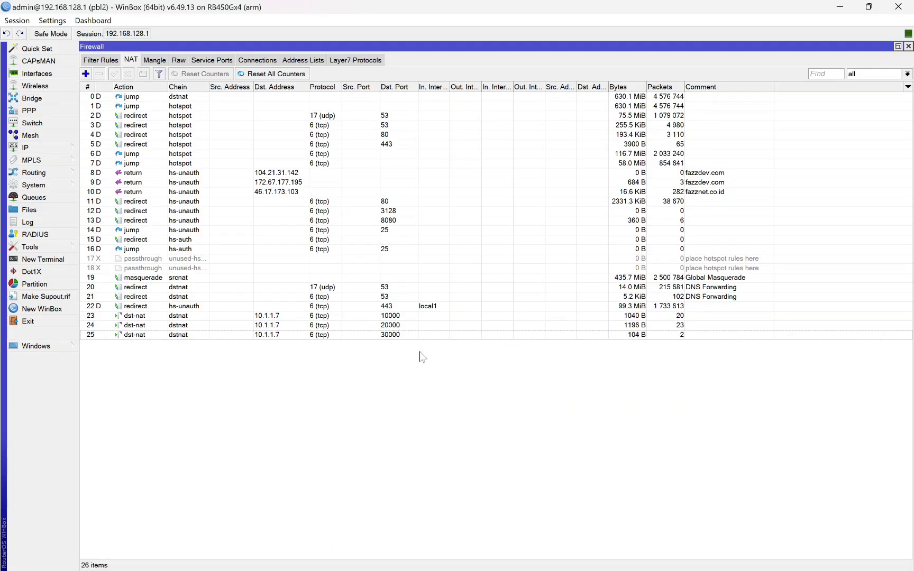
{"action": "left_click", "coordinate": [499, 555]}
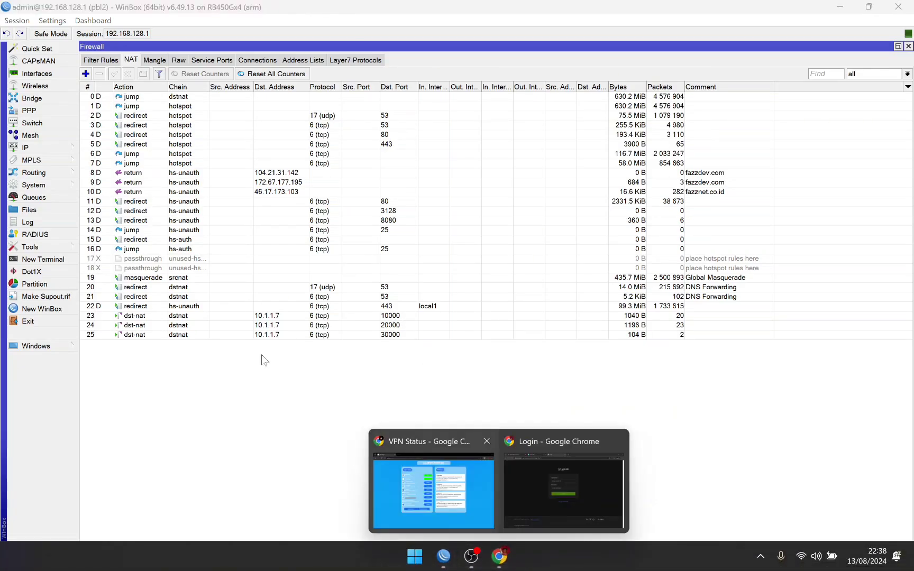
{"action": "left_click", "coordinate": [423, 521]}
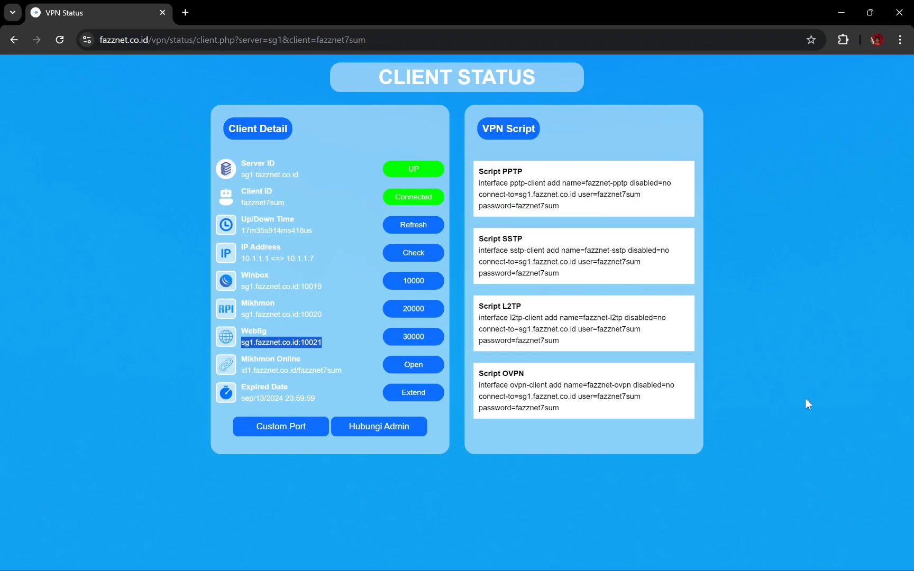
{"action": "left_click", "coordinate": [770, 398]}
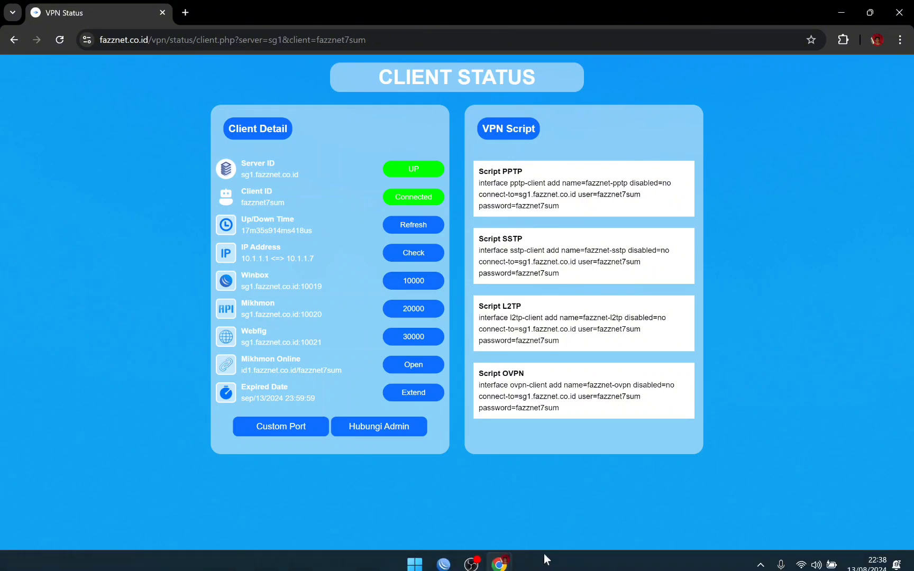
{"action": "left_click", "coordinate": [443, 556]}
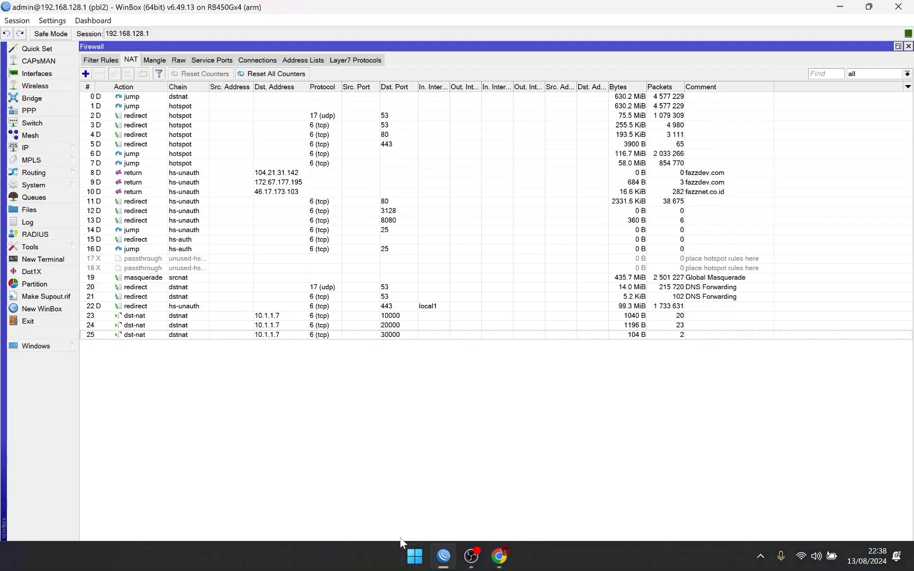
{"action": "left_click", "coordinate": [398, 316]}
{"action": "left_click", "coordinate": [397, 335], "text": "shift"}
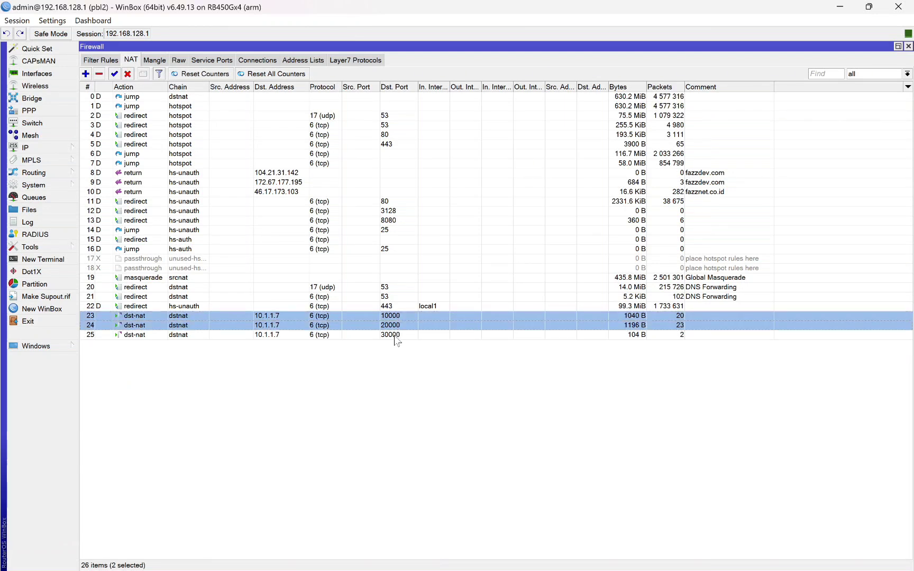
{"action": "left_click", "coordinate": [467, 426]}
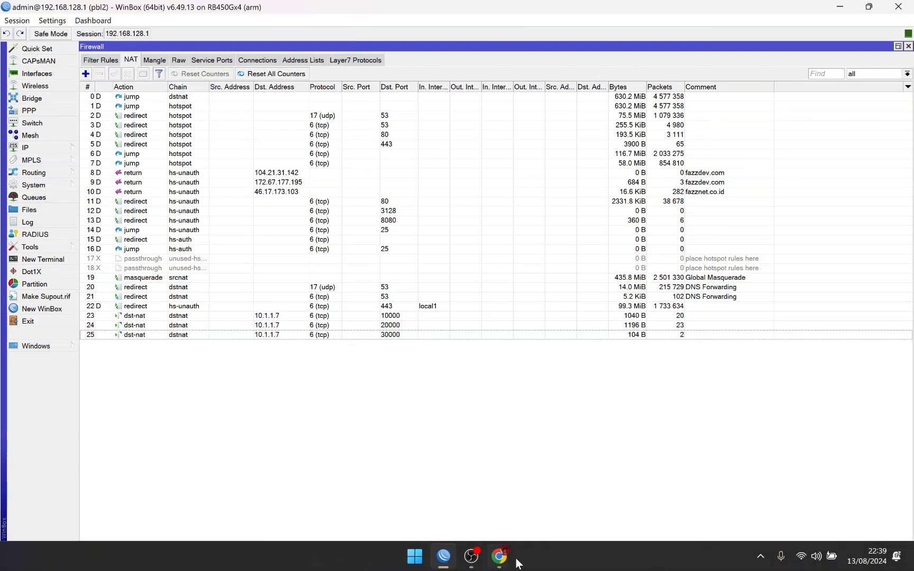
Step: Look over the EPON, TOTOLINK and AdGuard Home login tabs in the browser
{"action": "left_click", "coordinate": [499, 555]}
{"action": "left_click", "coordinate": [533, 494]}
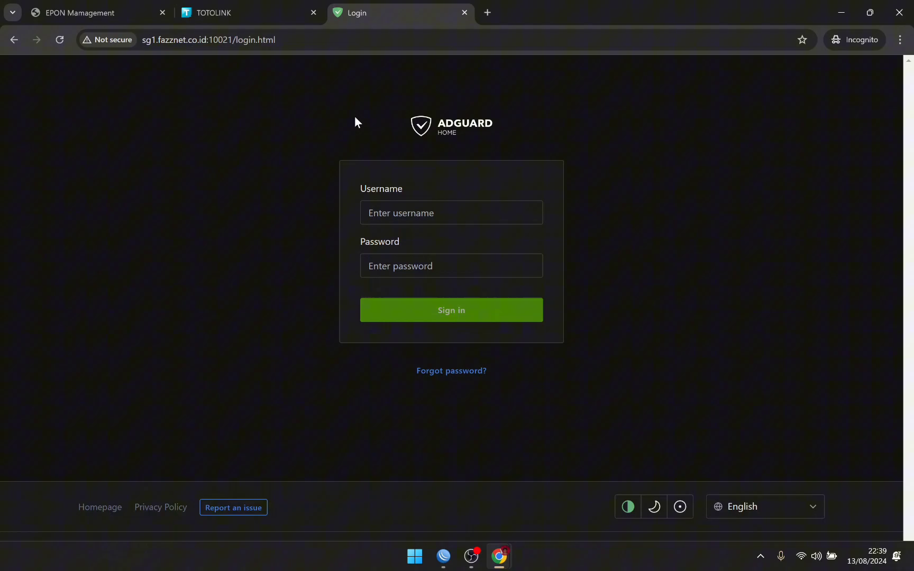
{"action": "left_click", "coordinate": [98, 8]}
{"action": "left_click", "coordinate": [243, 9]}
{"action": "left_click", "coordinate": [401, 8]}
Step: On the VPN Status page, highlight the Winbox, Mikhmon and Webfig remote addresses
{"action": "mouse_move", "coordinate": [500, 555]}
{"action": "left_click", "coordinate": [441, 489]}
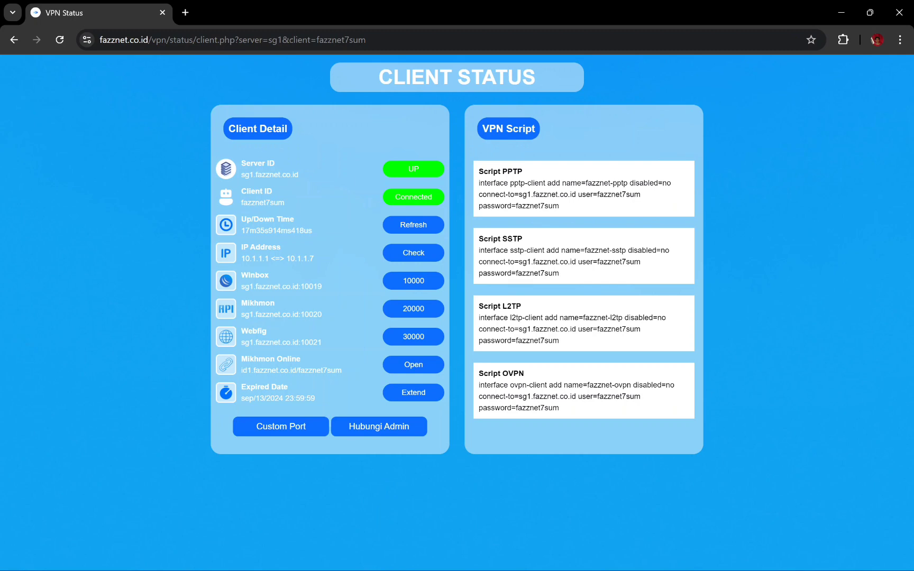
{"action": "left_click_drag", "start_coordinate": [241, 287], "coordinate": [335, 287]}
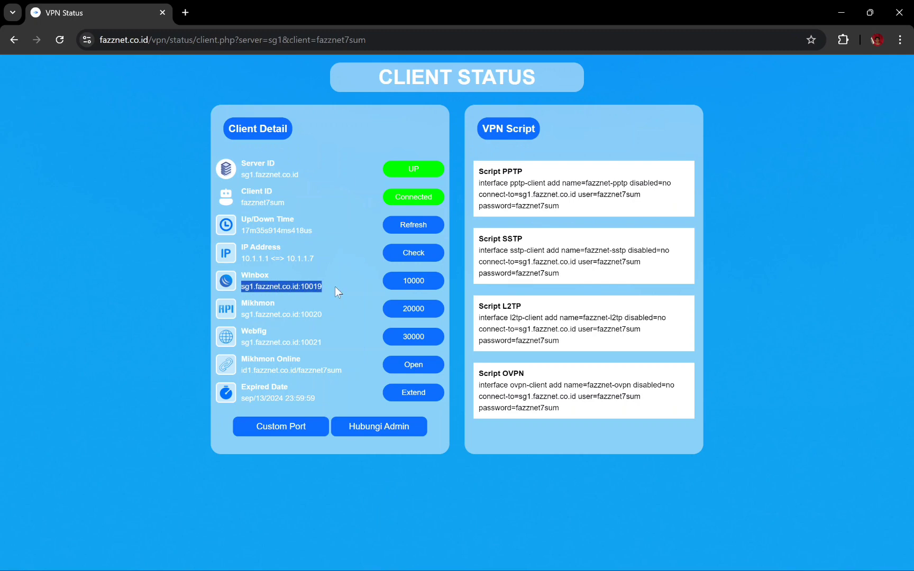
{"action": "left_click", "coordinate": [420, 284]}
{"action": "left_click_drag", "start_coordinate": [239, 273], "coordinate": [330, 283]}
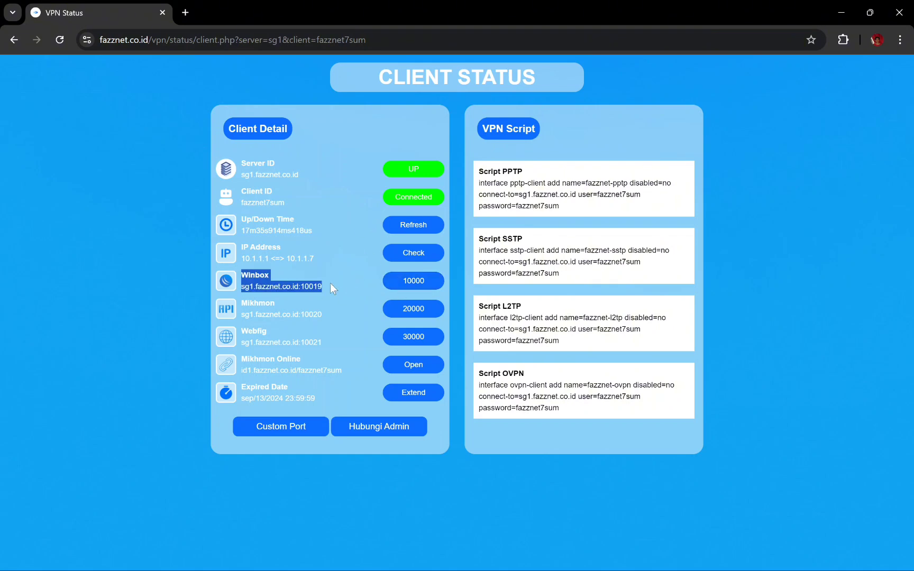
{"action": "left_click", "coordinate": [336, 351]}
{"action": "left_click_drag", "start_coordinate": [238, 304], "coordinate": [310, 316]}
{"action": "left_click_drag", "start_coordinate": [270, 342], "coordinate": [274, 343]}
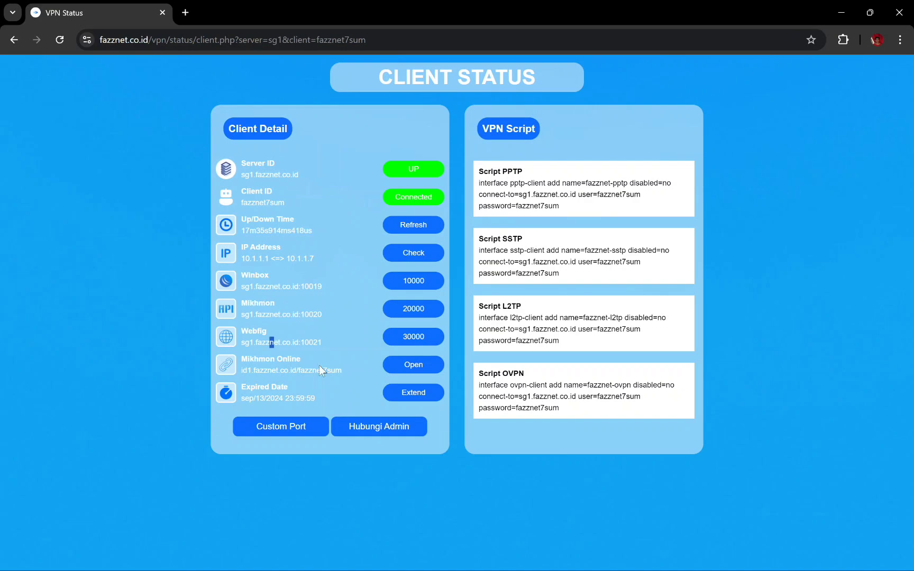
{"action": "left_click_drag", "start_coordinate": [386, 271], "coordinate": [445, 349]}
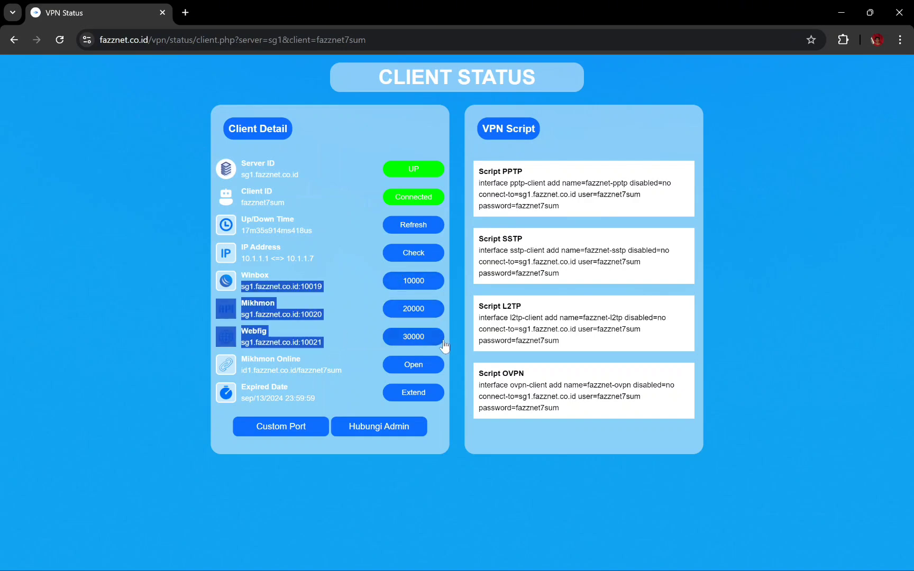
{"action": "left_click", "coordinate": [452, 357]}
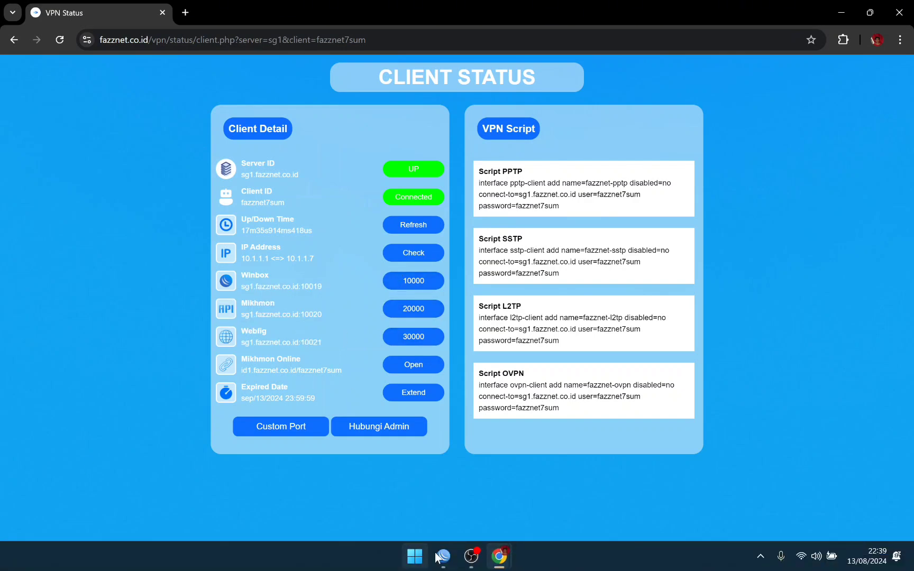
Step: Recheck the WinBox NAT rules and the TOTOLINK (10020), EPON and AdGuard (10021) tabs
{"action": "left_click", "coordinate": [443, 555]}
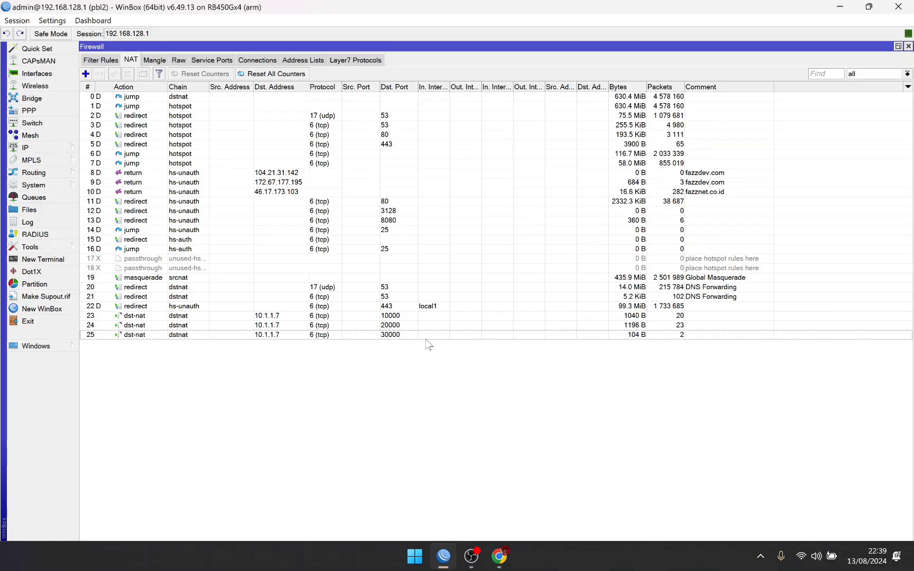
{"action": "left_click", "coordinate": [499, 555]}
{"action": "left_click", "coordinate": [548, 490]}
{"action": "left_click", "coordinate": [225, 6]}
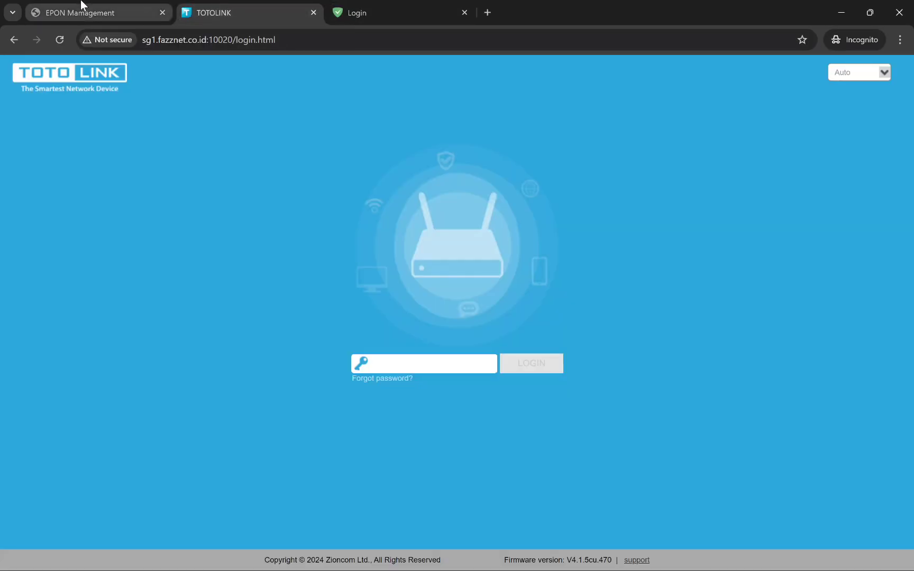
{"action": "left_click", "coordinate": [82, 10]}
{"action": "left_click", "coordinate": [386, 5]}
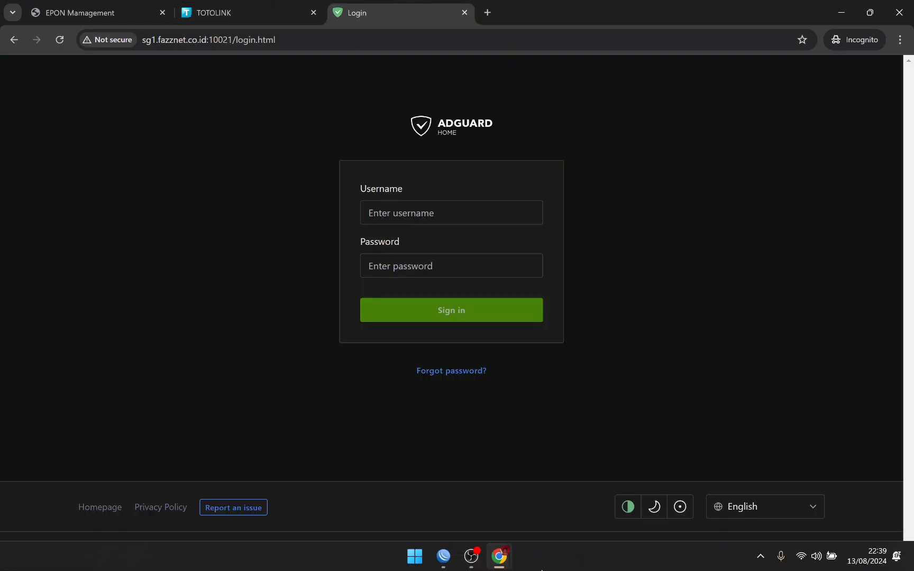
Step: Highlight the Winbox and Mikhmon addresses on the VPN Status page once more
{"action": "mouse_move", "coordinate": [451, 557]}
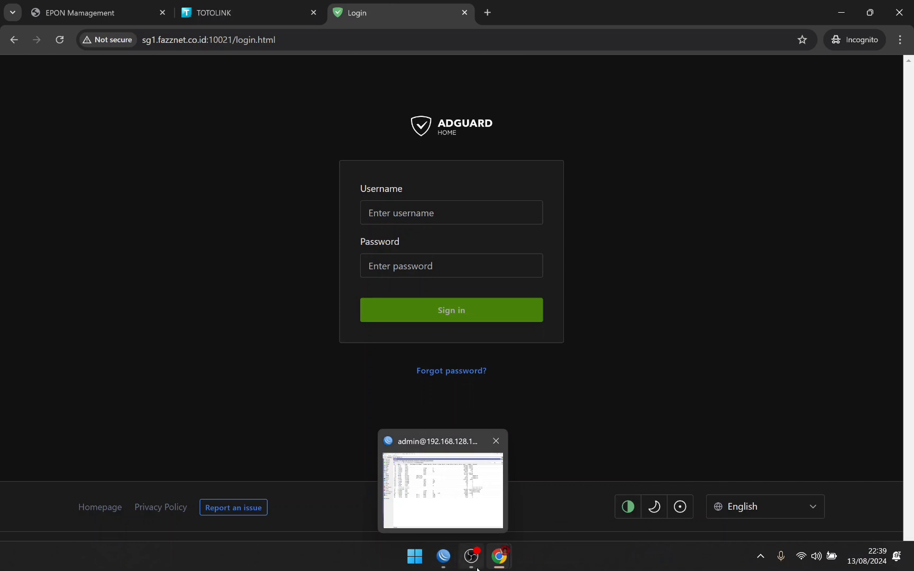
{"action": "mouse_move", "coordinate": [498, 557]}
{"action": "left_click", "coordinate": [439, 488]}
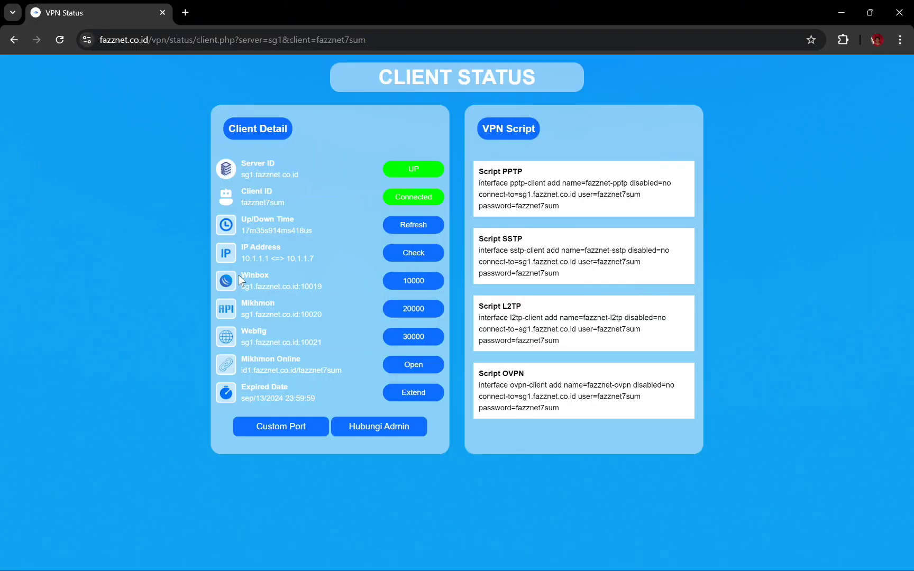
{"action": "left_click_drag", "start_coordinate": [238, 275], "coordinate": [310, 289]}
{"action": "left_click_drag", "start_coordinate": [241, 302], "coordinate": [299, 316]}
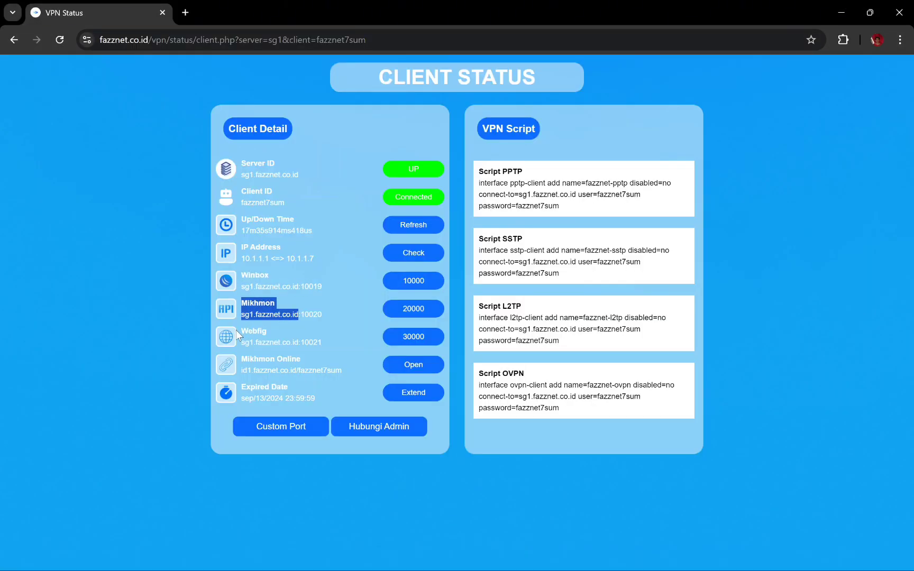
{"action": "left_click", "coordinate": [328, 304]}
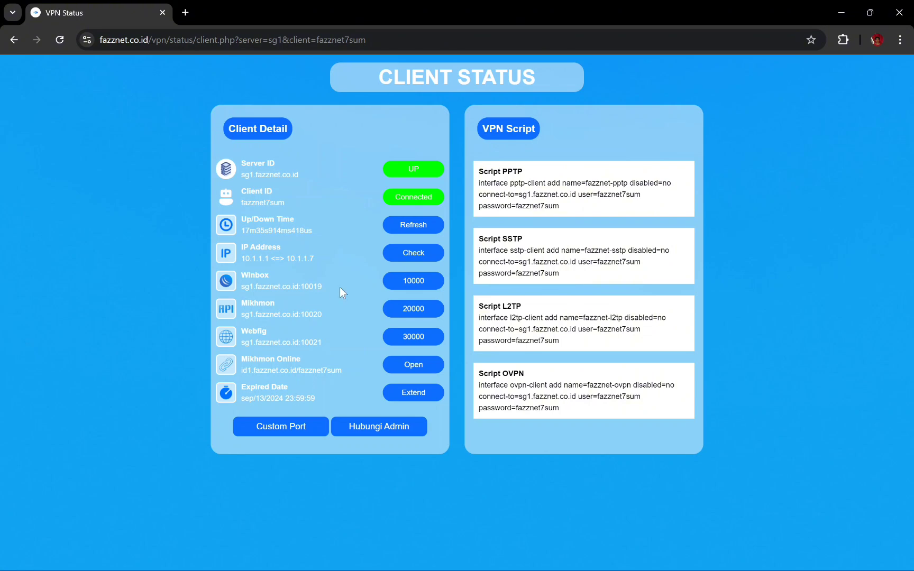
Step: Open the Custom Port form and check Winbox 10000, Mikhmon 20000 and Webfig 30000
{"action": "left_click", "coordinate": [306, 430]}
{"action": "left_click_drag", "start_coordinate": [483, 136], "coordinate": [450, 135]}
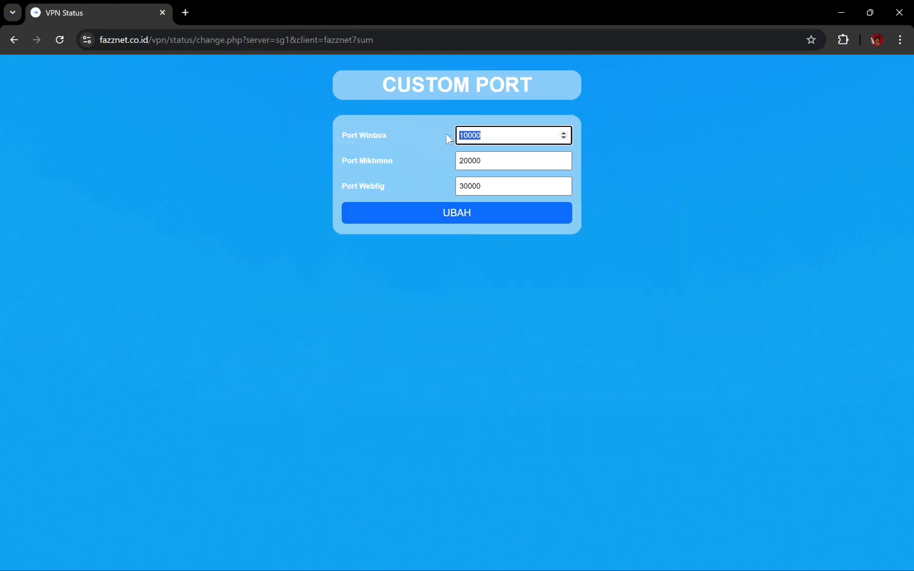
{"action": "left_click_drag", "start_coordinate": [487, 161], "coordinate": [450, 161]}
{"action": "left_click_drag", "start_coordinate": [492, 187], "coordinate": [396, 191]}
Step: Review the router's IP Services list and their ports in WinBox
{"action": "mouse_move", "coordinate": [445, 562]}
{"action": "left_click", "coordinate": [421, 476]}
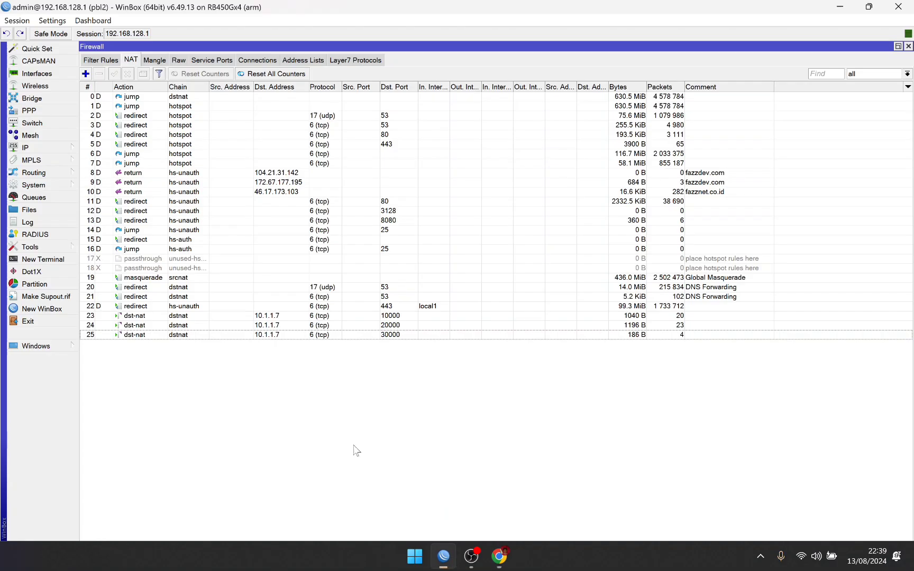
{"action": "left_click", "coordinate": [54, 148]}
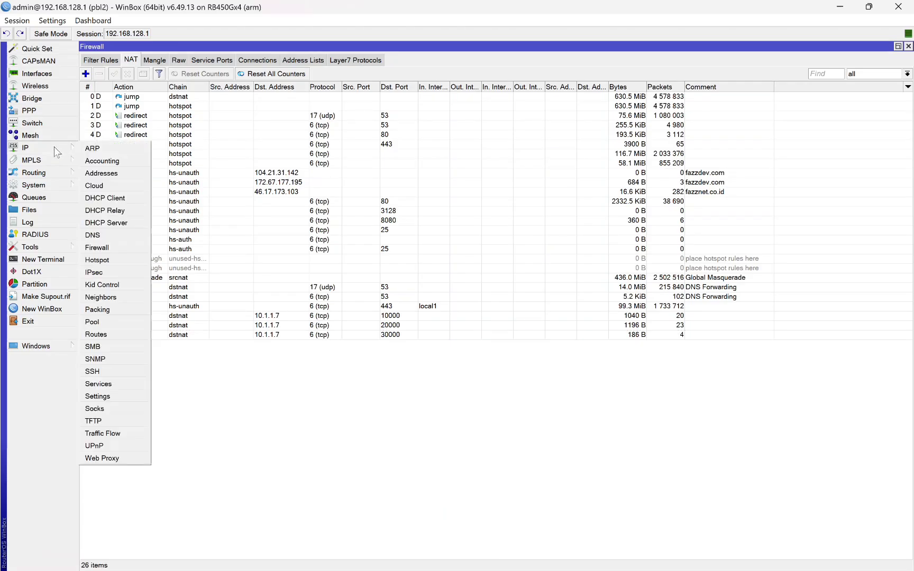
{"action": "left_click", "coordinate": [98, 385]}
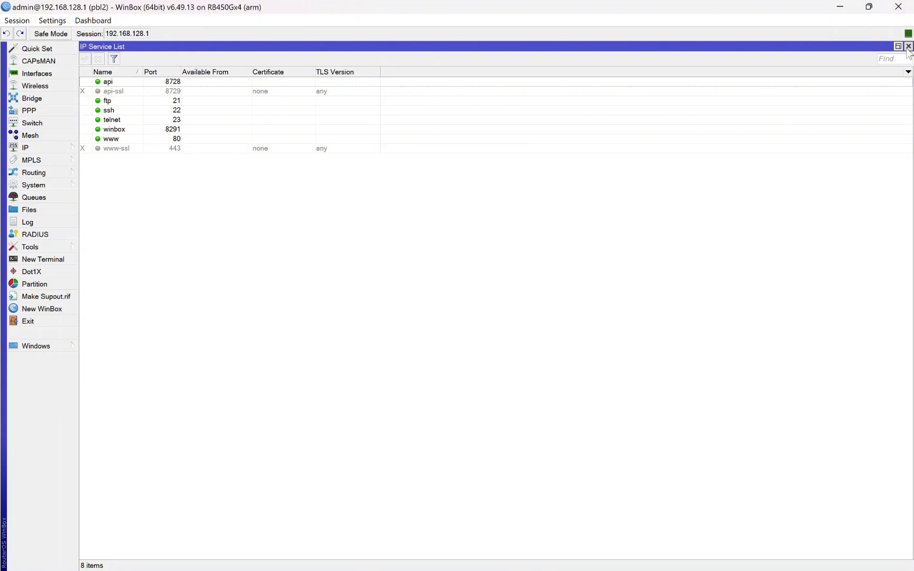
{"action": "left_click", "coordinate": [909, 47]}
Step: Revisit the Winbox and Webfig port fields in the Custom Port form
{"action": "mouse_move", "coordinate": [499, 553]}
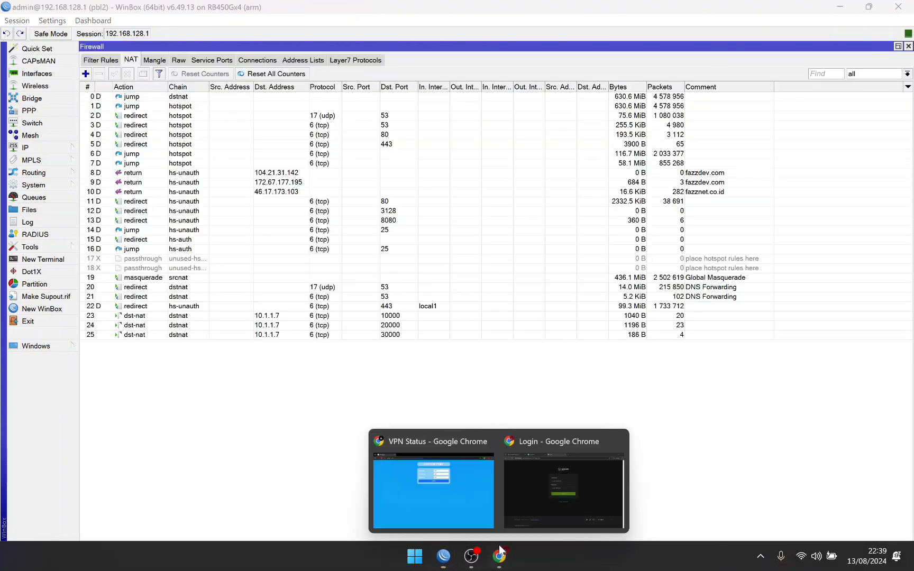
{"action": "left_click", "coordinate": [461, 507]}
{"action": "left_click", "coordinate": [508, 135]}
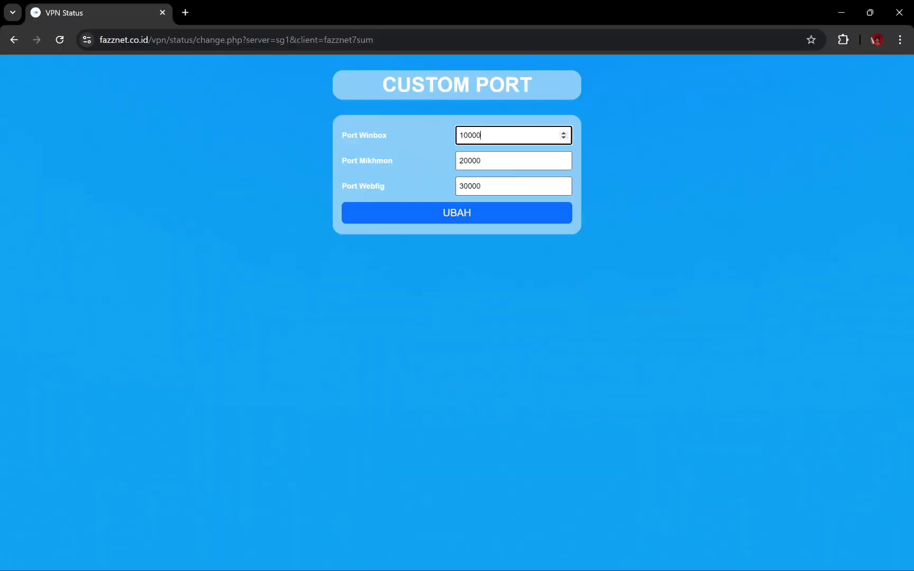
{"action": "left_click", "coordinate": [480, 187]}
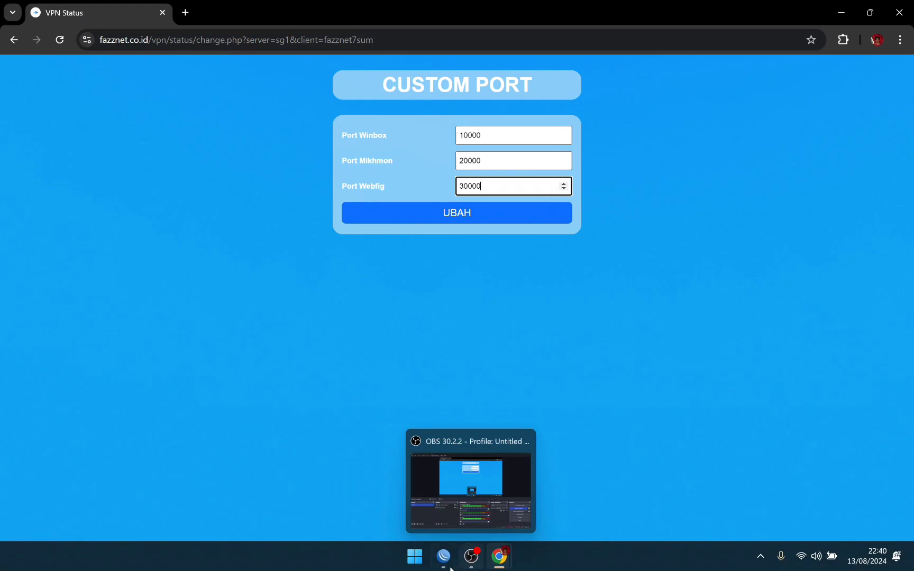
{"action": "key", "text": "super"}
{"action": "left_click", "coordinate": [443, 556]}
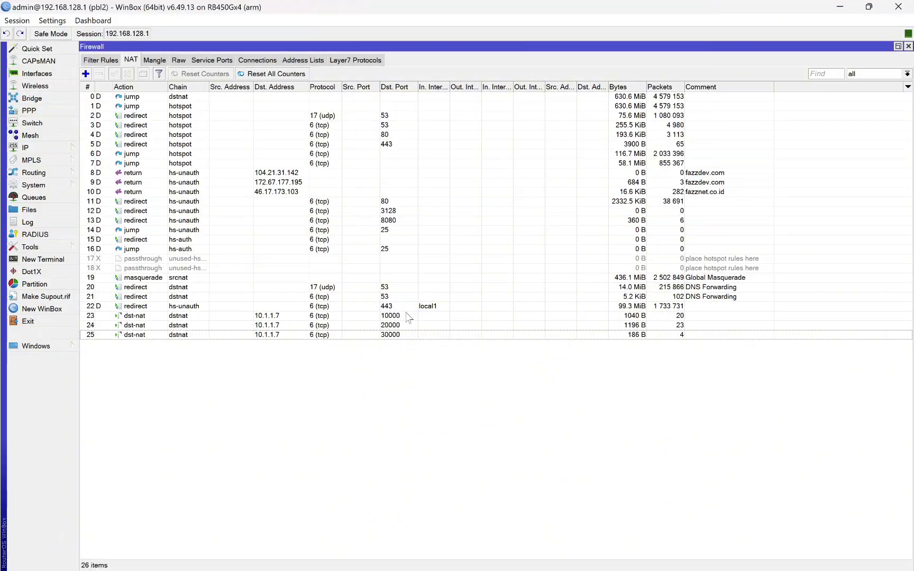
Step: Check NAT rules 23–25 for ports 10000, 20000 and 30000, then bring OBS Studio forward
{"action": "left_click_drag", "start_coordinate": [394, 318], "coordinate": [402, 342]}
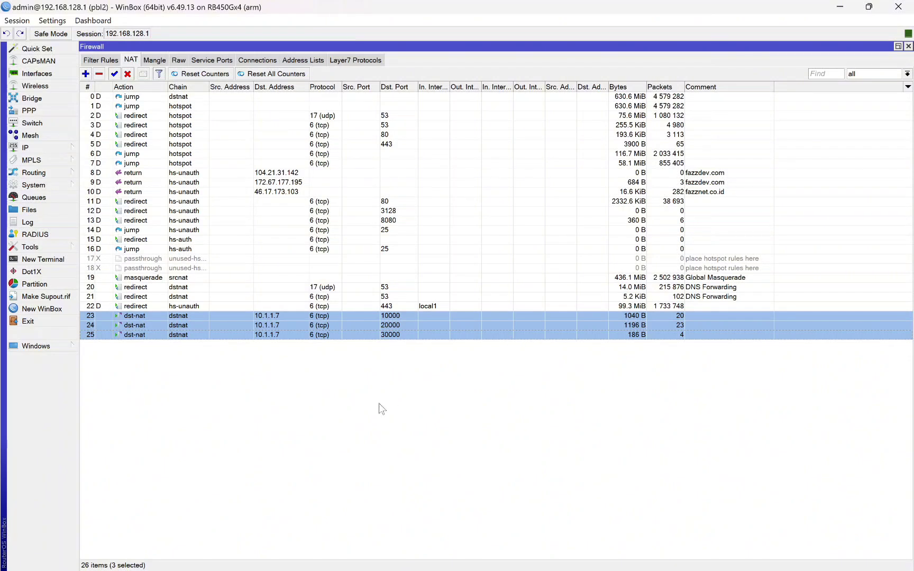
{"action": "left_click", "coordinate": [317, 449]}
{"action": "mouse_move", "coordinate": [502, 565]}
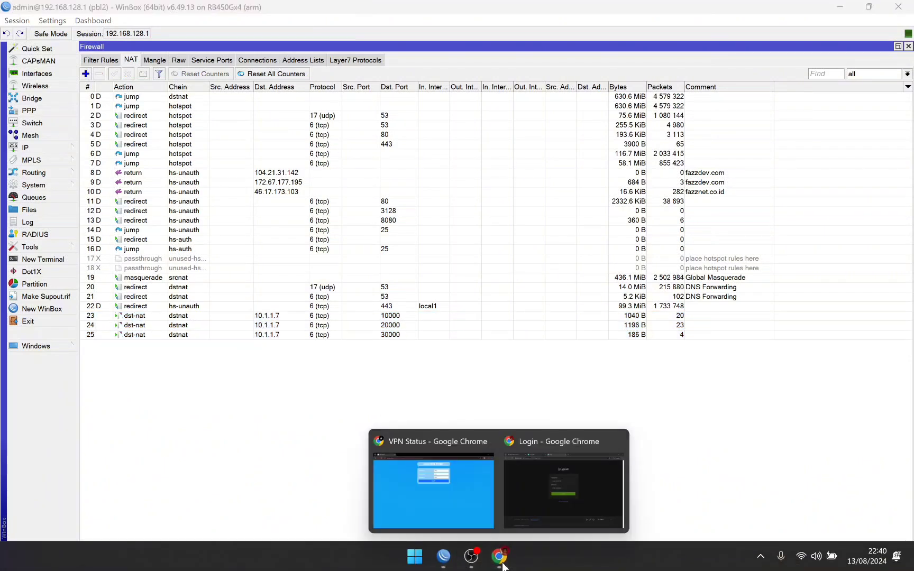
{"action": "mouse_move", "coordinate": [534, 492]}
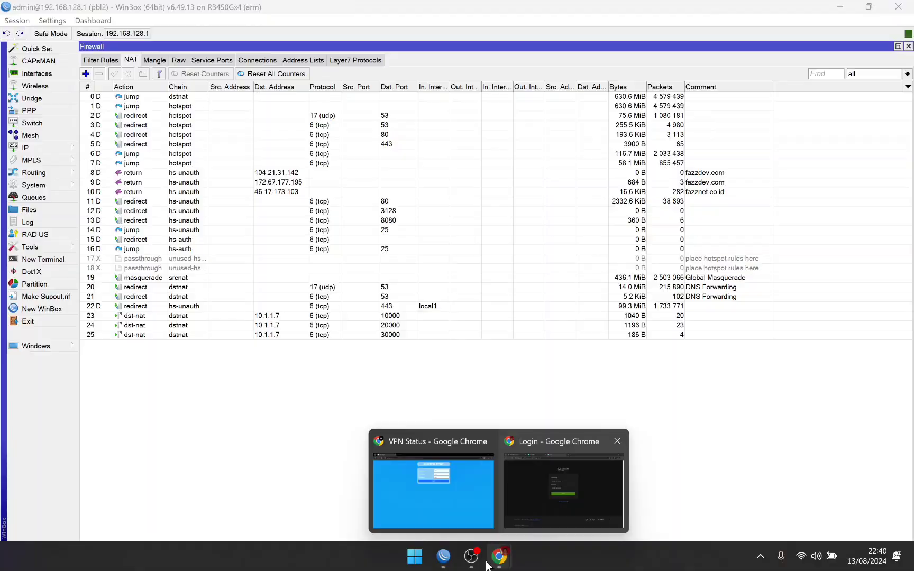
{"action": "left_click", "coordinate": [471, 556]}
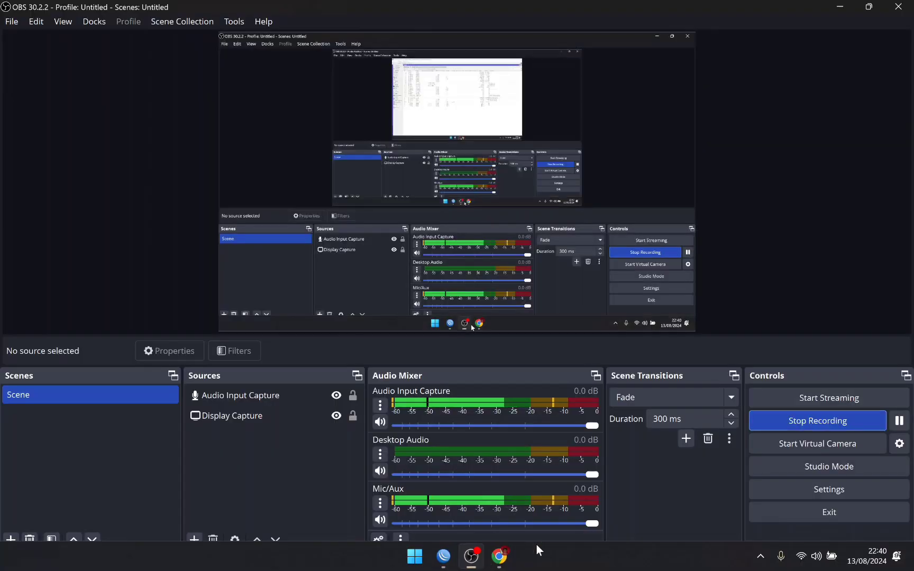